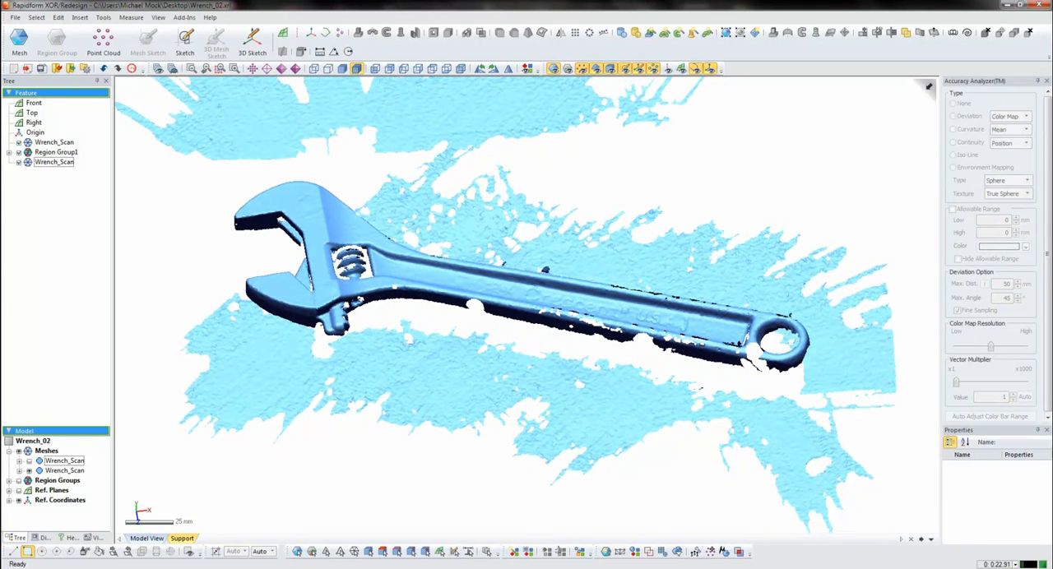
- Delete the selected tabletop background faces from the scan mesh and finish mesh editing
mouse_move(527, 296)
right_down()
mouse_move(543, 288)
mouse_move(526, 284)
right_up()
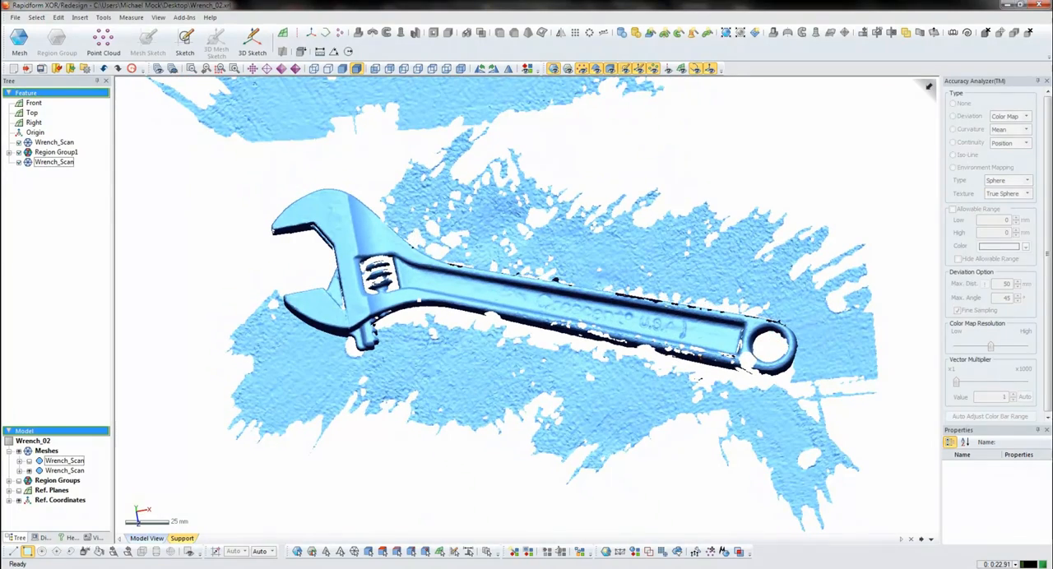
click(19, 41)
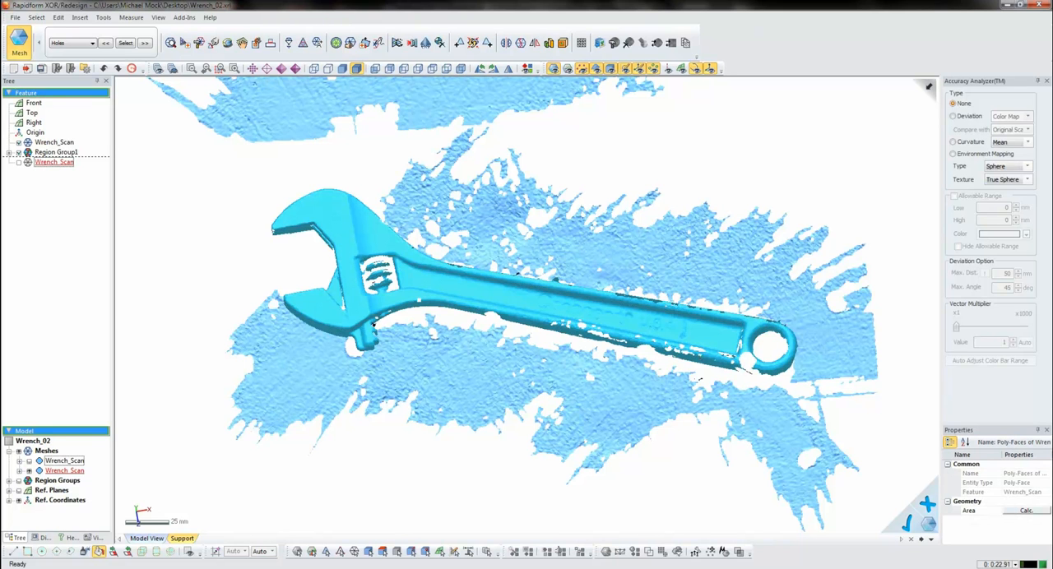
key(Delete)
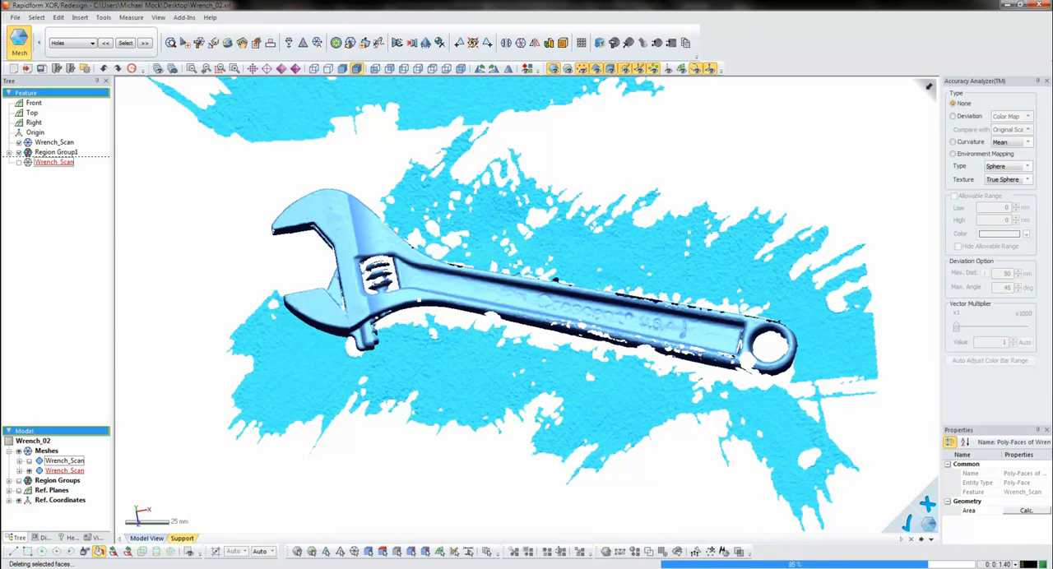
click(908, 523)
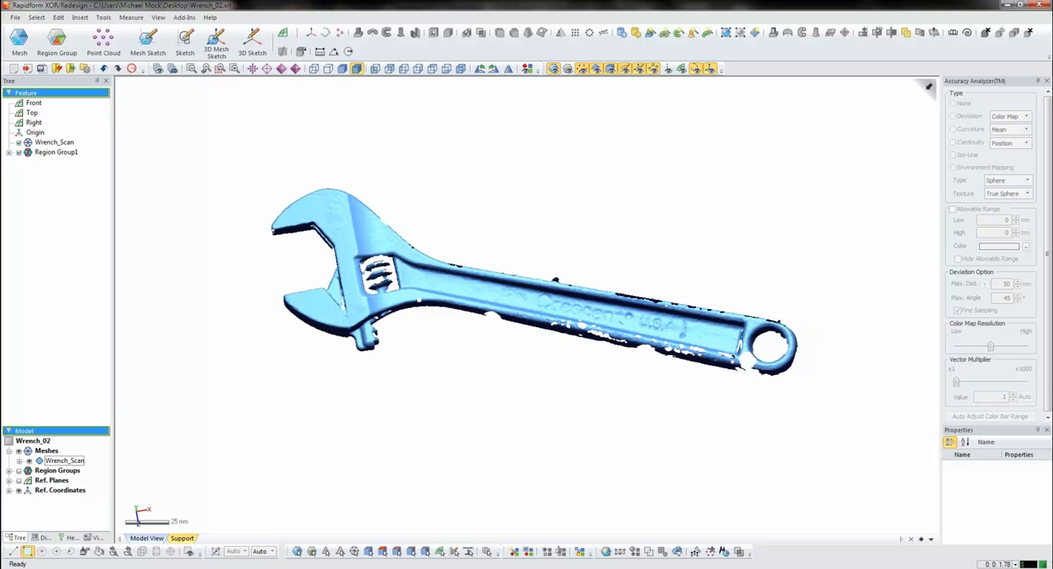
- Display the wrench mesh coloured by region groups and orbit it into a flatter view
click(566, 68)
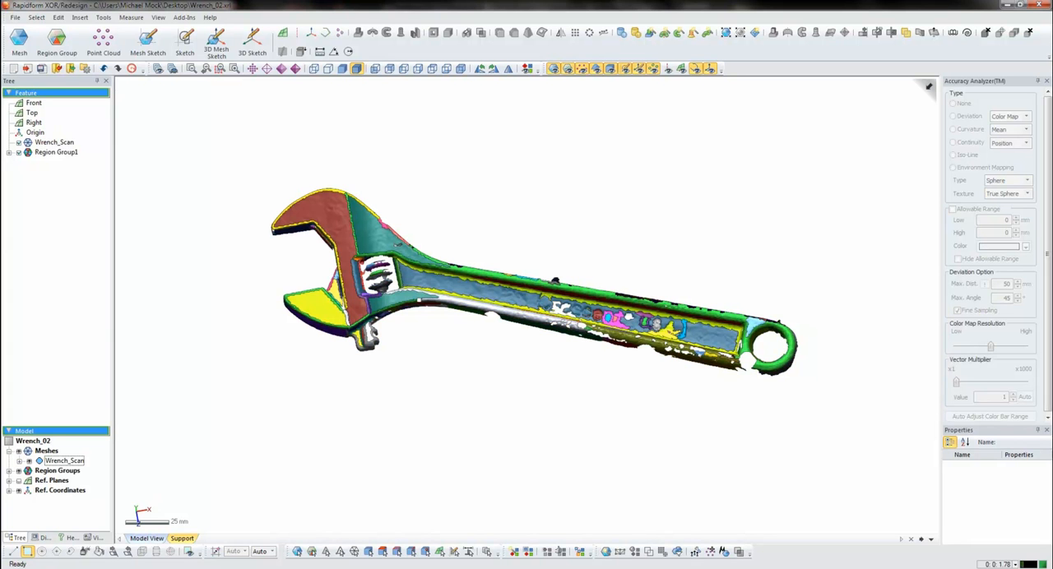
right_drag(535, 296, 543, 272)
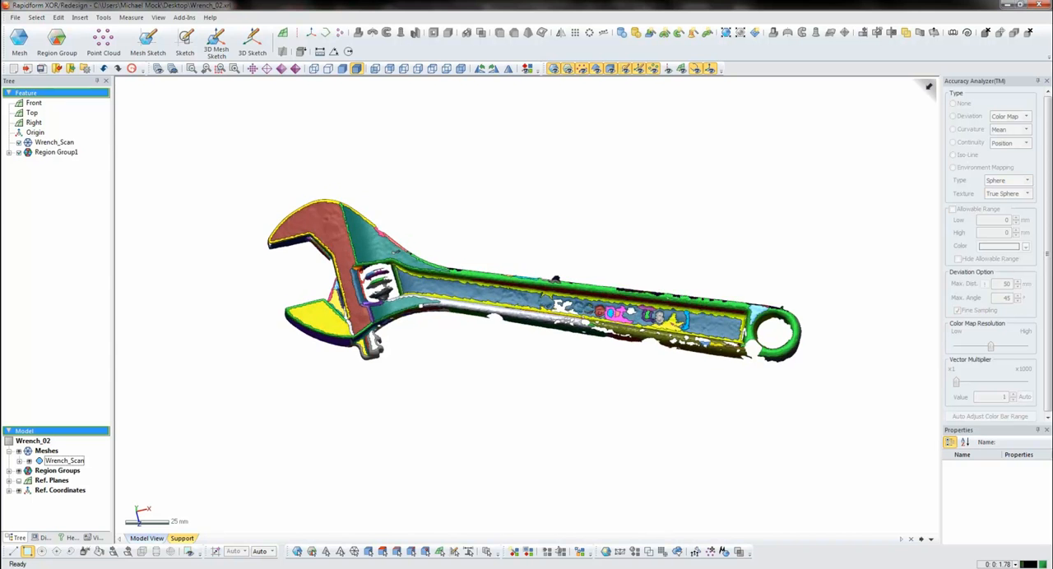
scroll(510, 304, up, 3)
scroll(510, 304, up, 3)
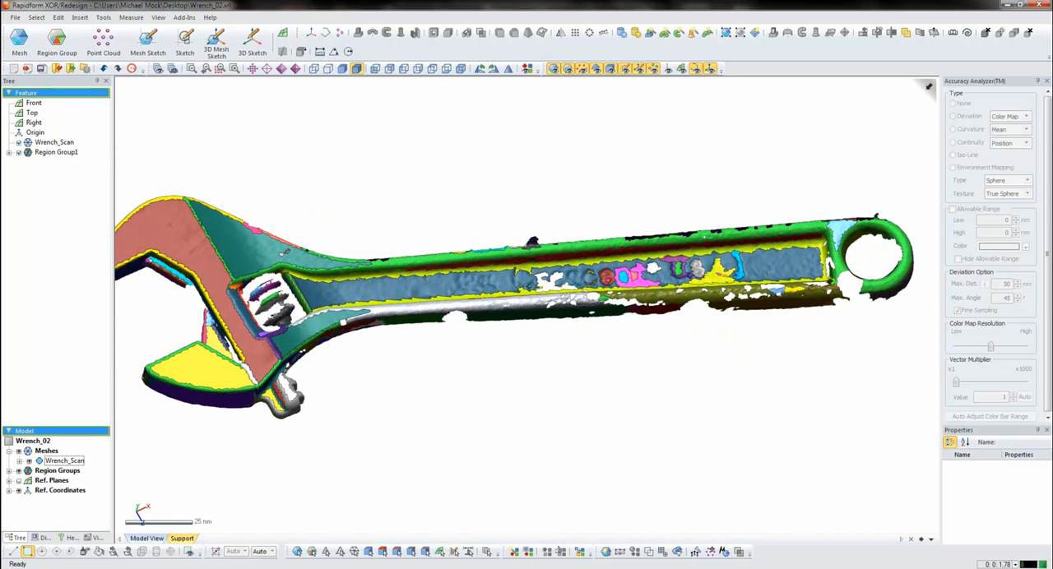
right_drag(510, 304, 530, 295)
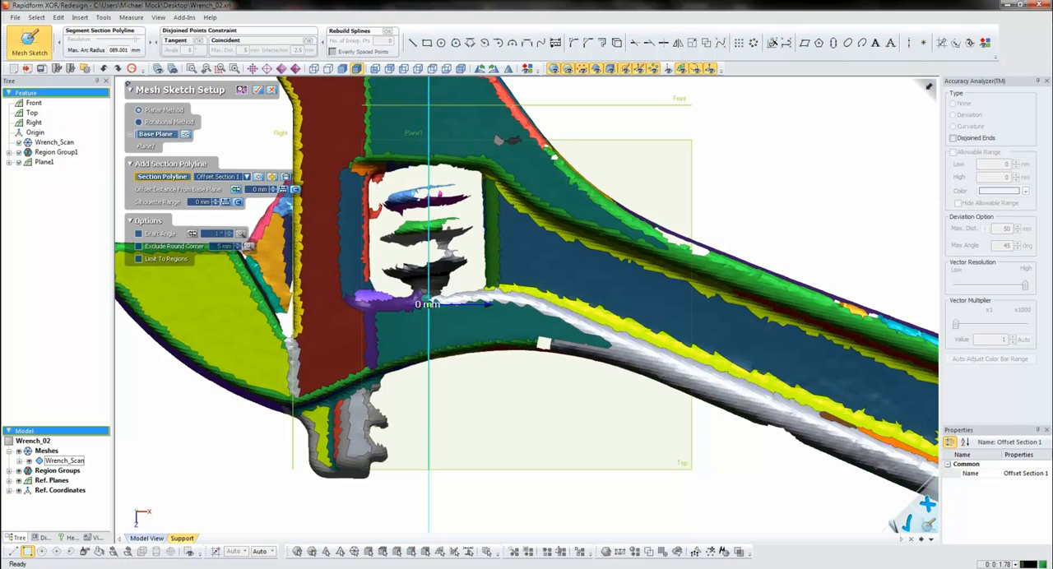
- Confirm the mesh section sketch on Plane1 and fit straight lines into a stepped thumb-screw profile
right_drag(527, 304, 600, 271)
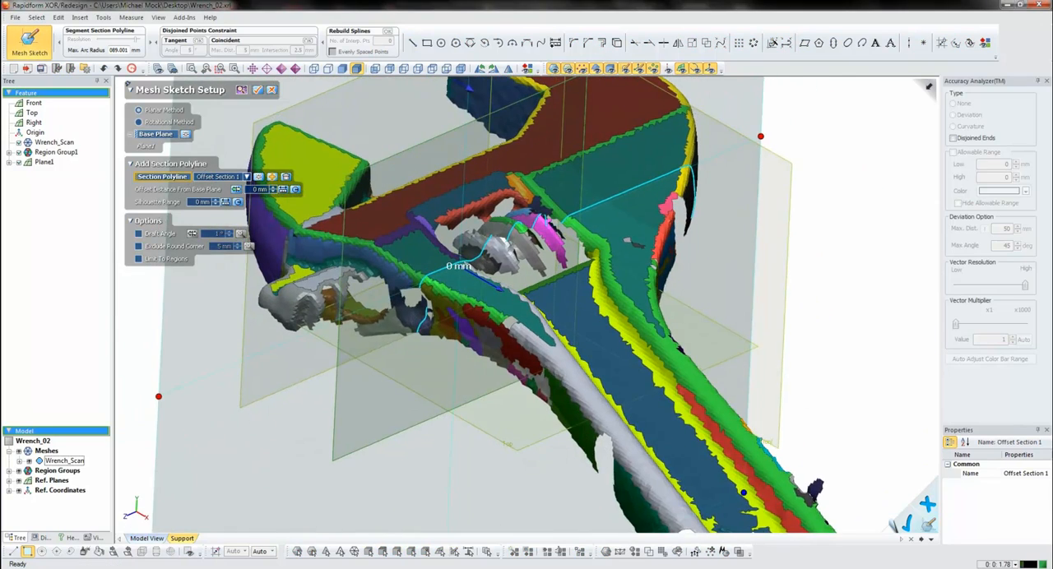
scroll(527, 304, up, 2)
right_drag(526, 305, 564, 288)
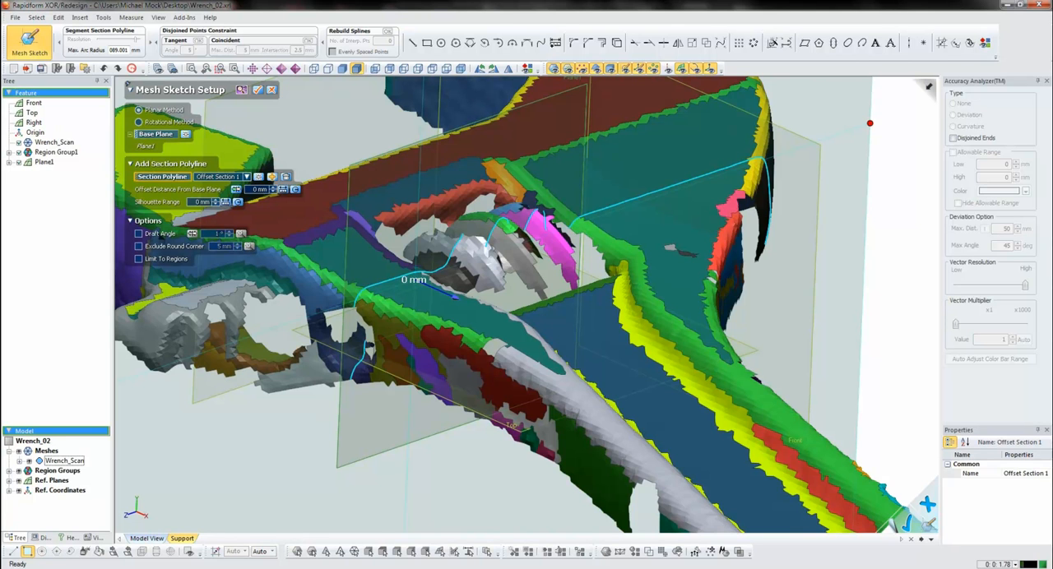
key(Return)
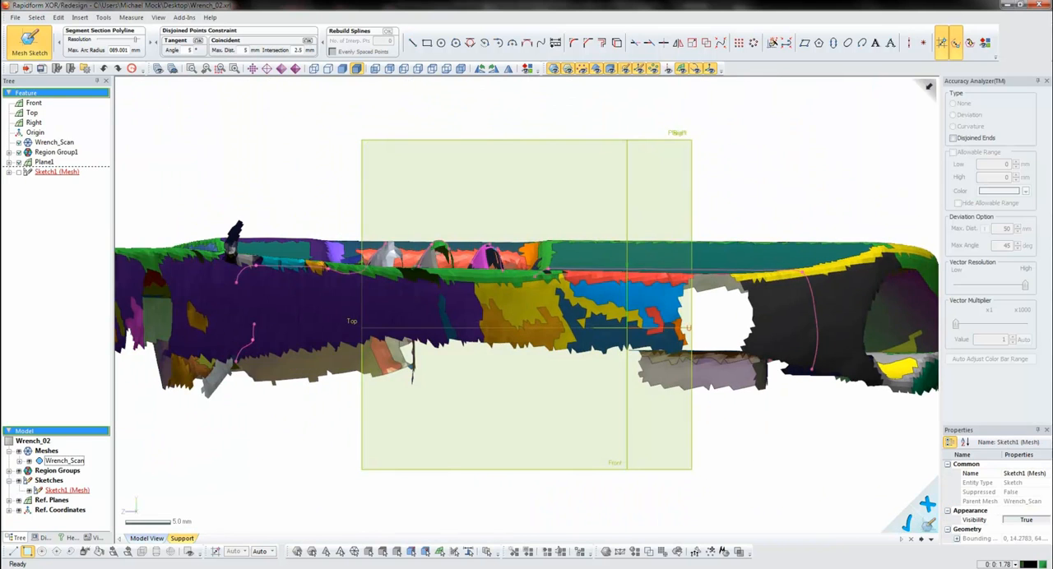
key(ctrl+1)
click(412, 42)
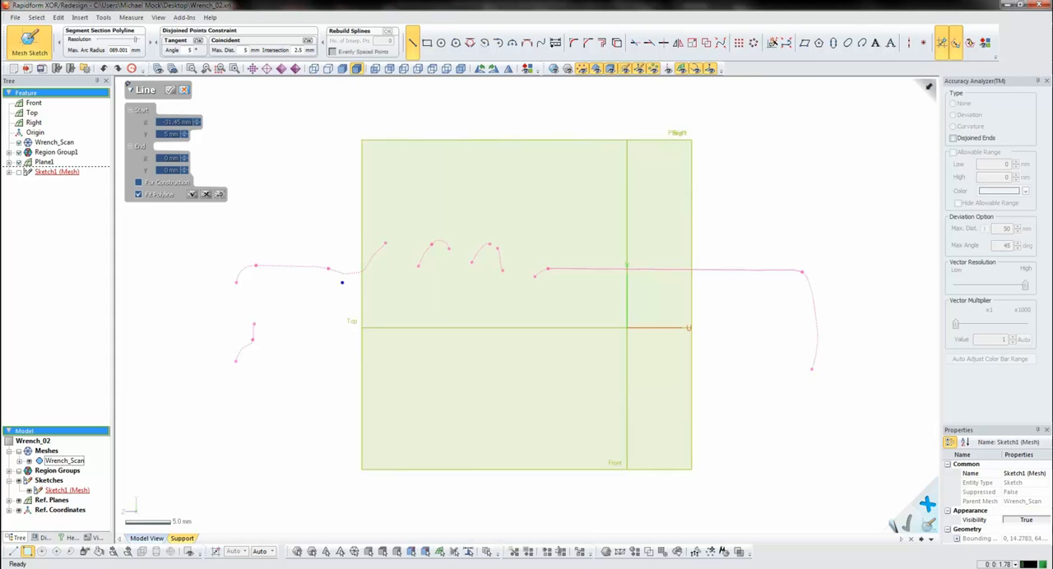
click(345, 277)
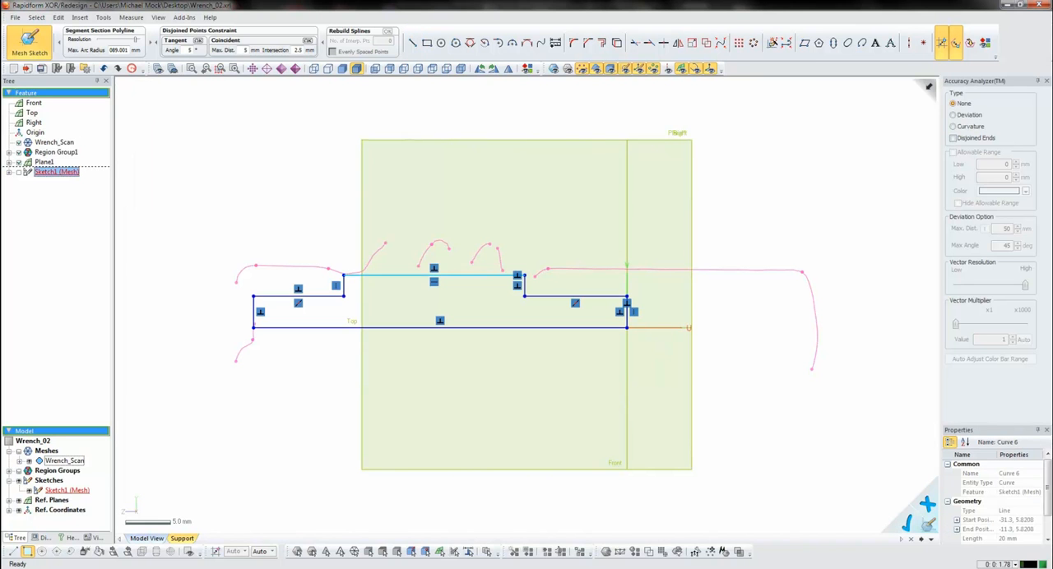
click(363, 281)
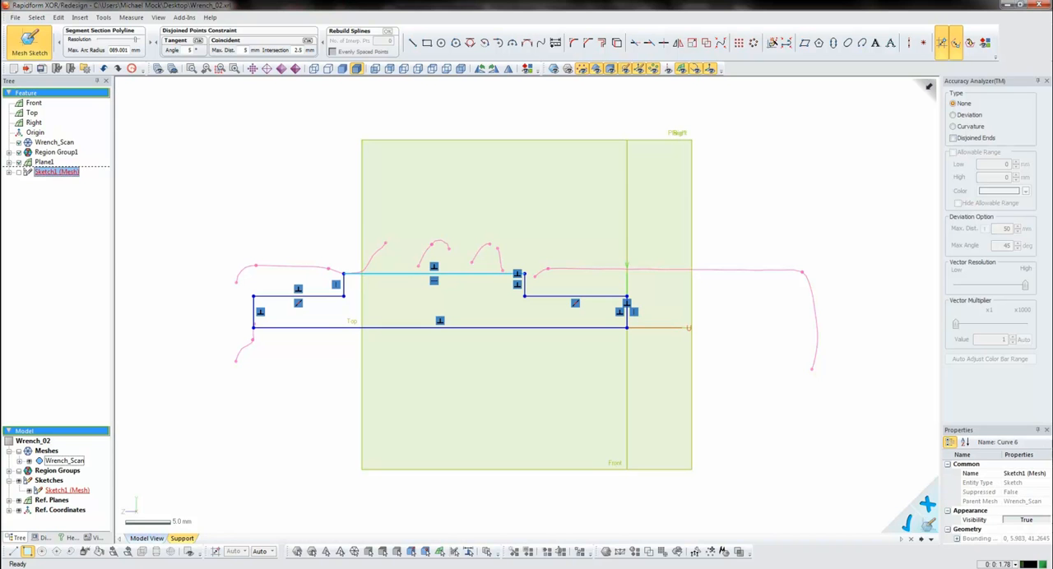
- Check the profile against the scan, finish the mesh sketch and preview a 360° revolve of it
key(ctrl+1)
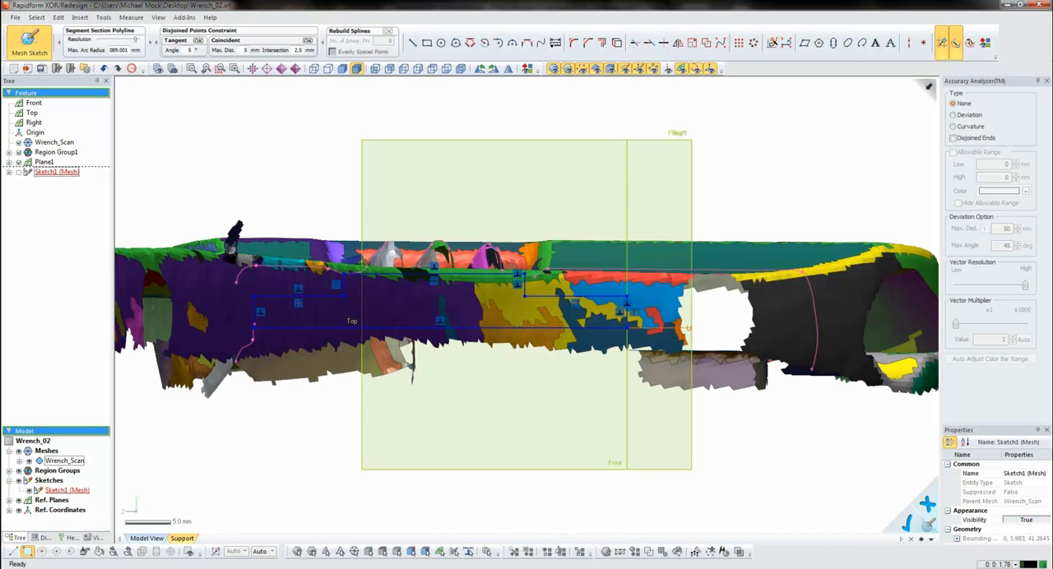
mouse_move(527, 304)
right_down()
mouse_move(600, 255)
mouse_move(650, 239)
mouse_move(691, 255)
right_up()
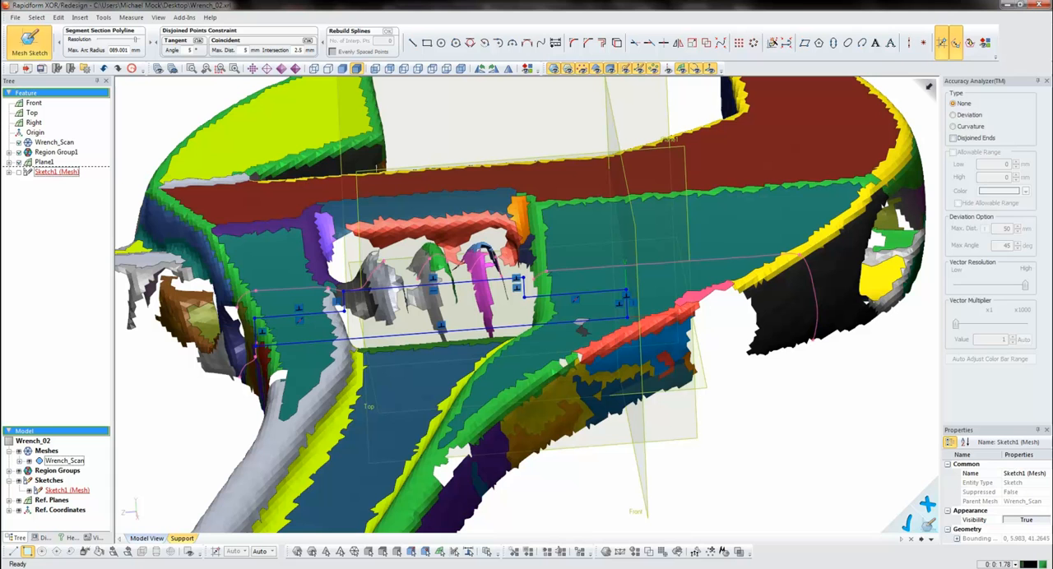
click(29, 41)
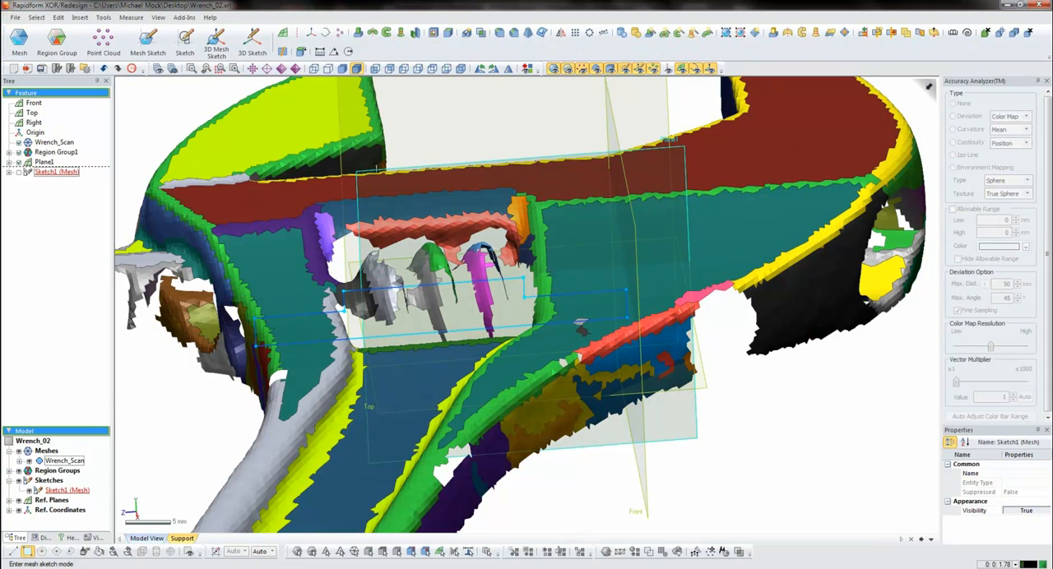
key(ctrl+1)
click(373, 33)
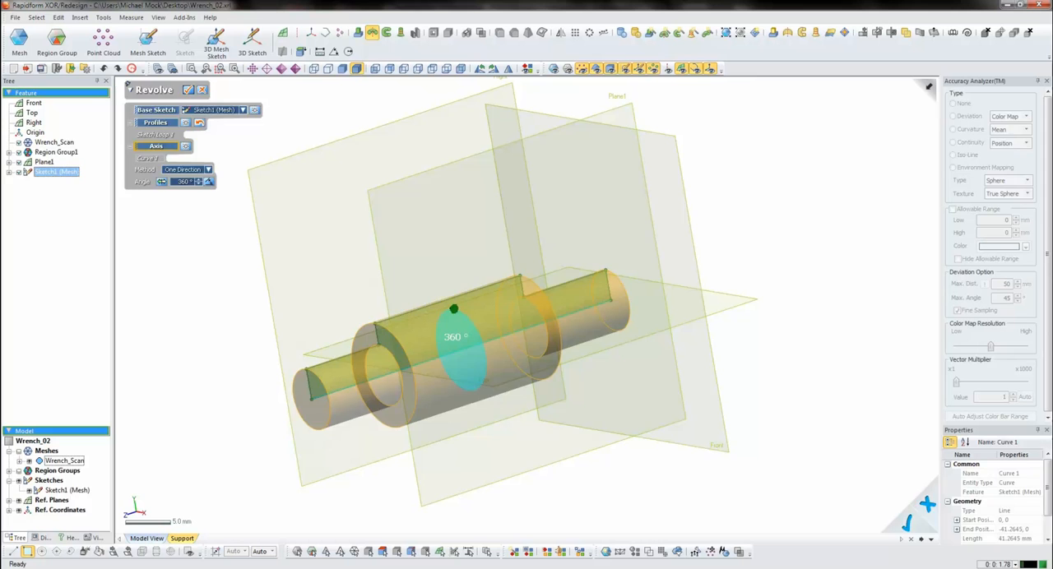
- Accept the 360° revolve, then sketch the copied outer circle on the shaft's annular end face and begin a helix
key(Return)
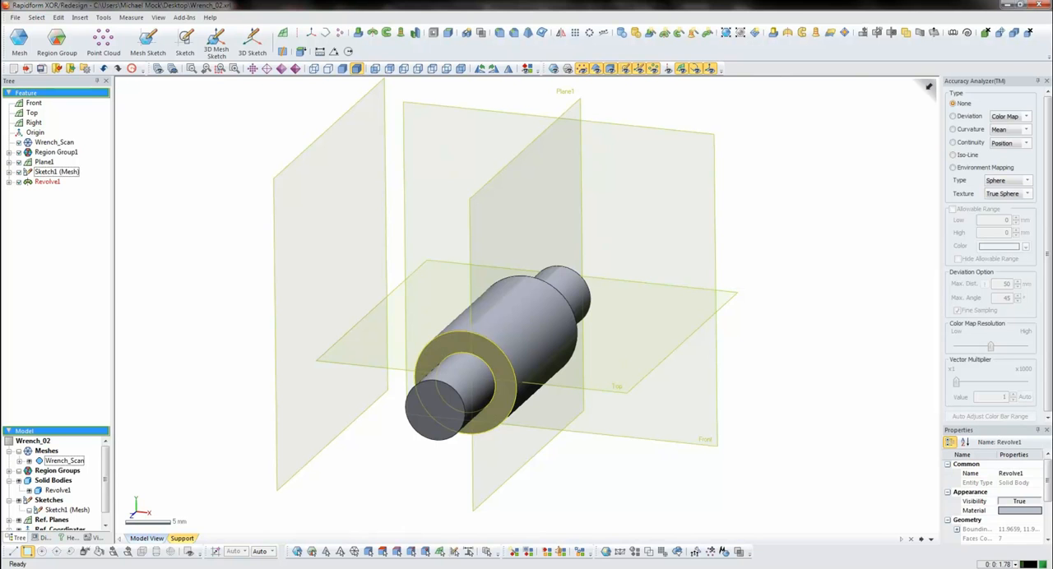
click(493, 350)
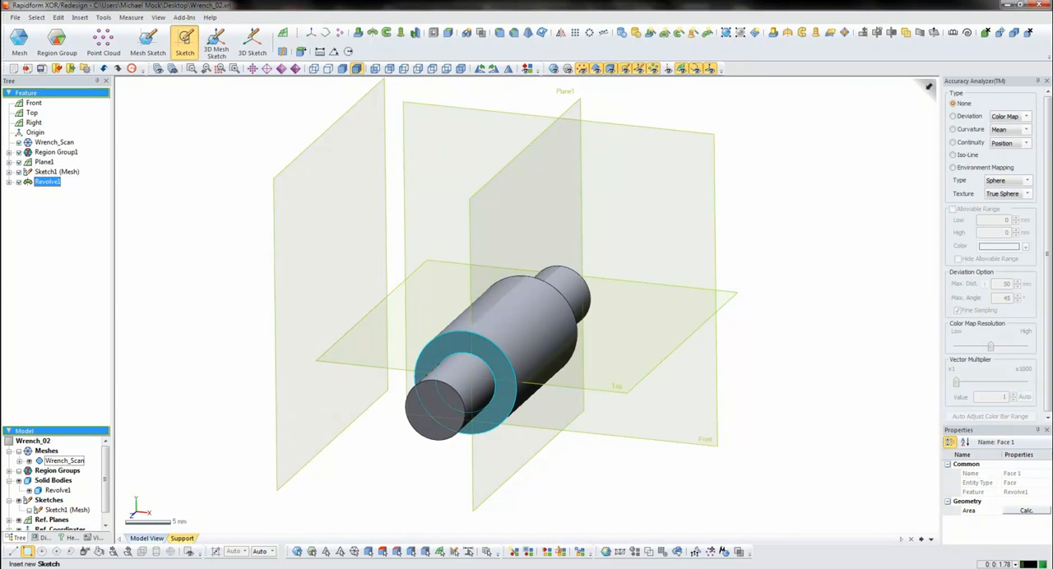
click(184, 41)
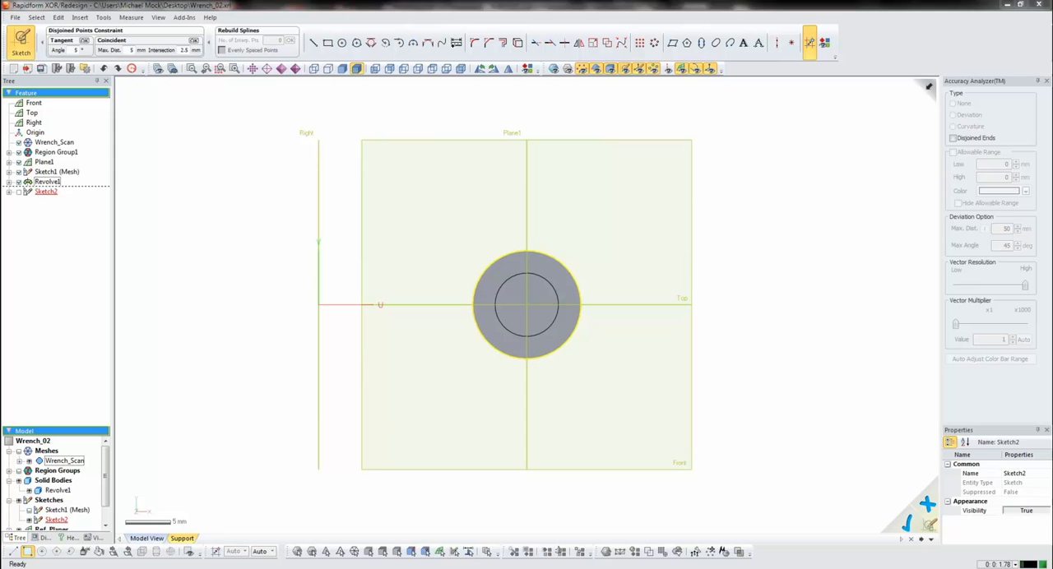
click(518, 250)
click(517, 42)
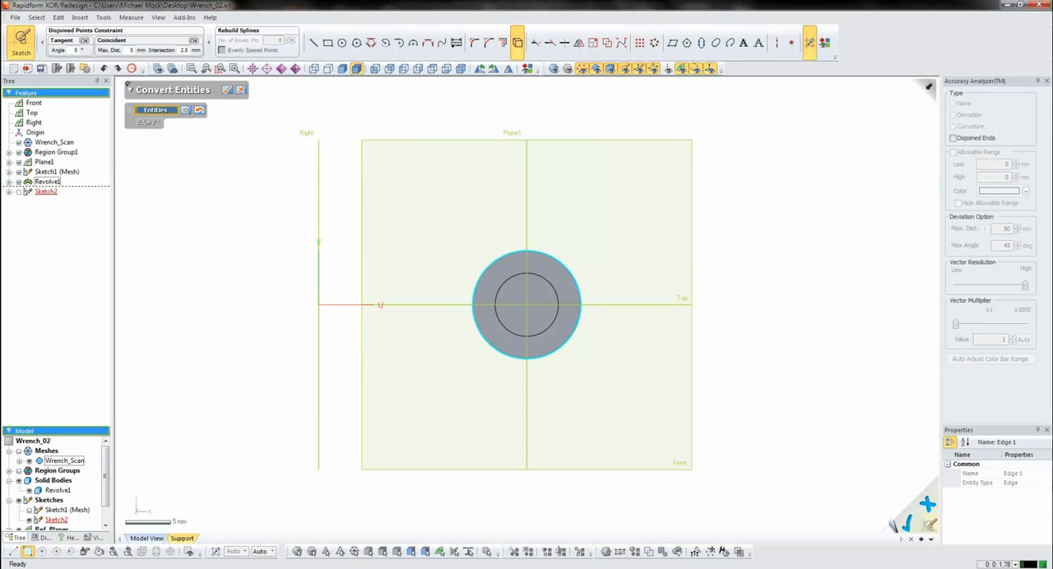
click(227, 88)
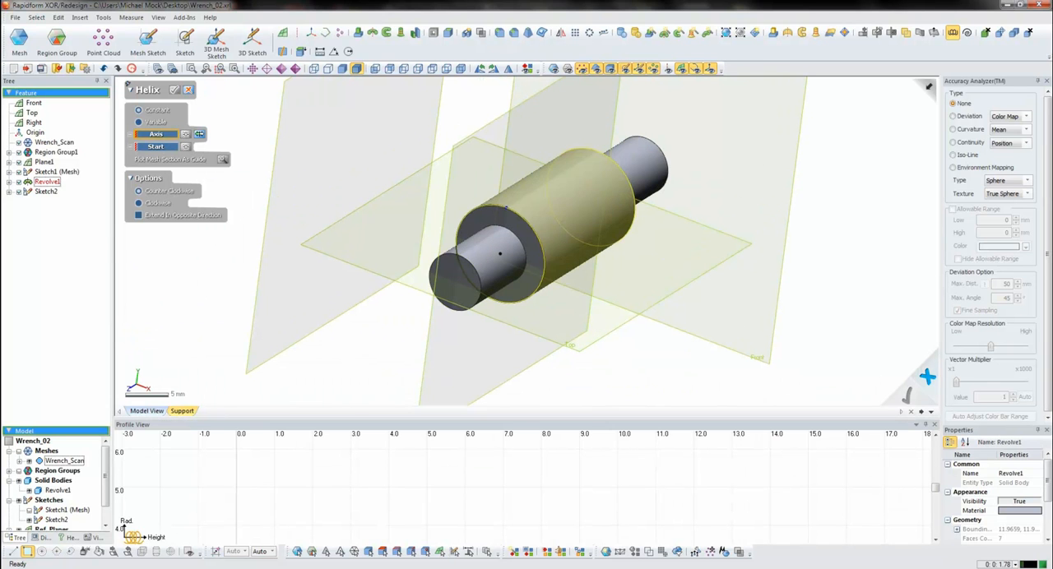
- Define the helix around the middle cylinder face starting at the copied circle's point, compared against the scan
click(567, 214)
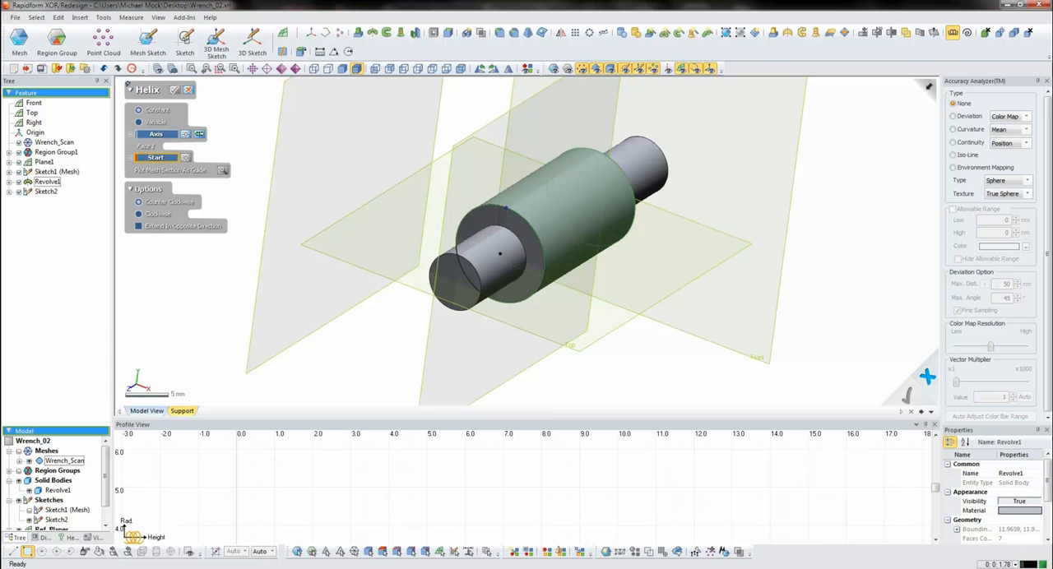
click(499, 252)
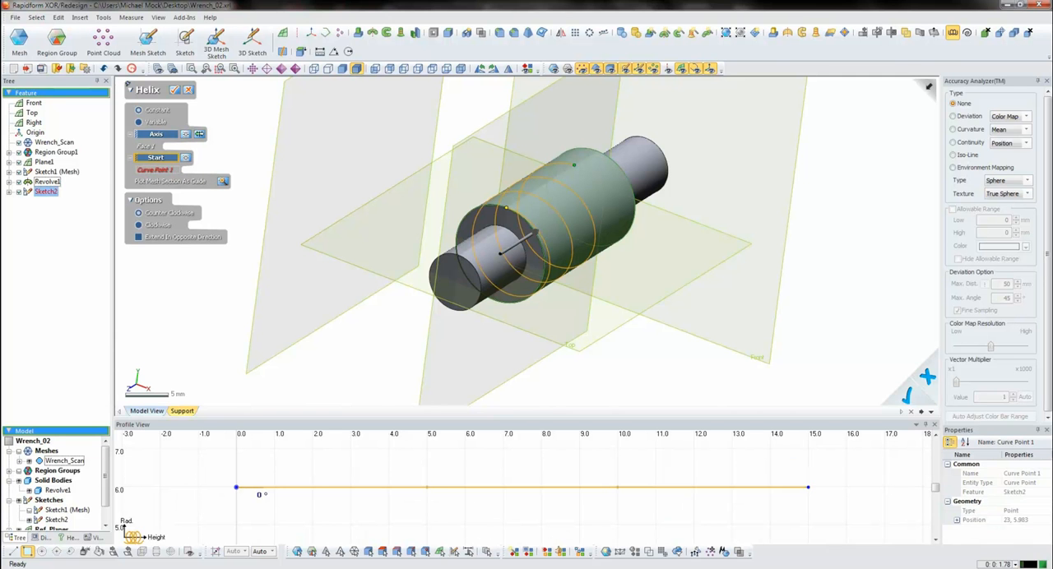
right_drag(526, 246, 420, 320)
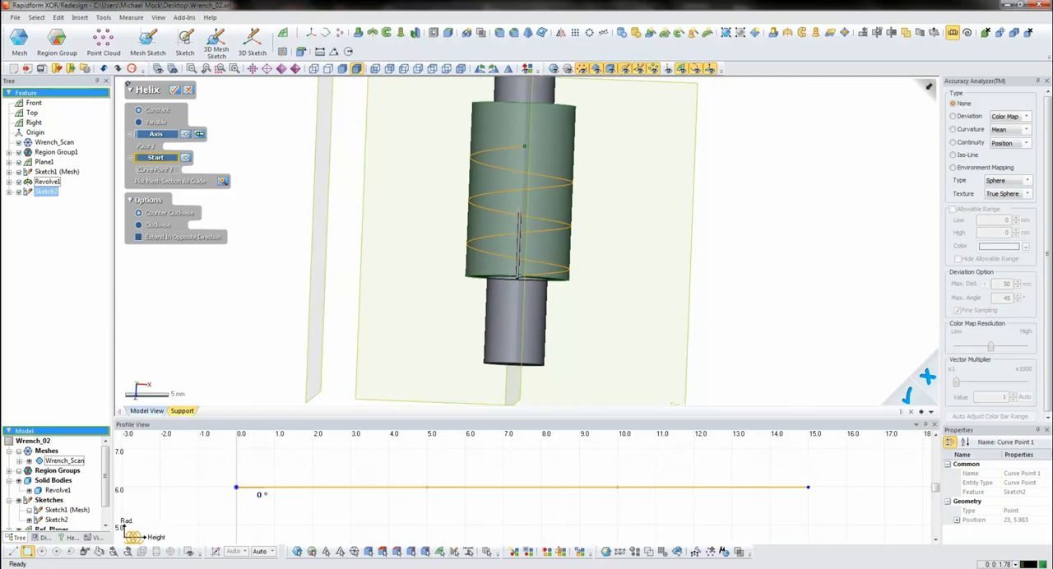
key(ctrl+1)
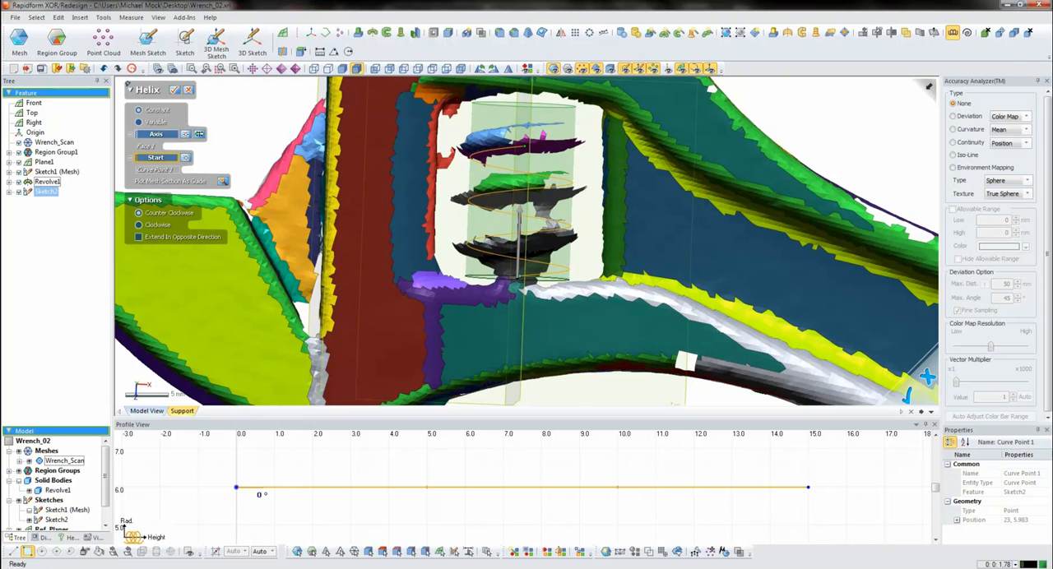
scroll(526, 486, down, 3)
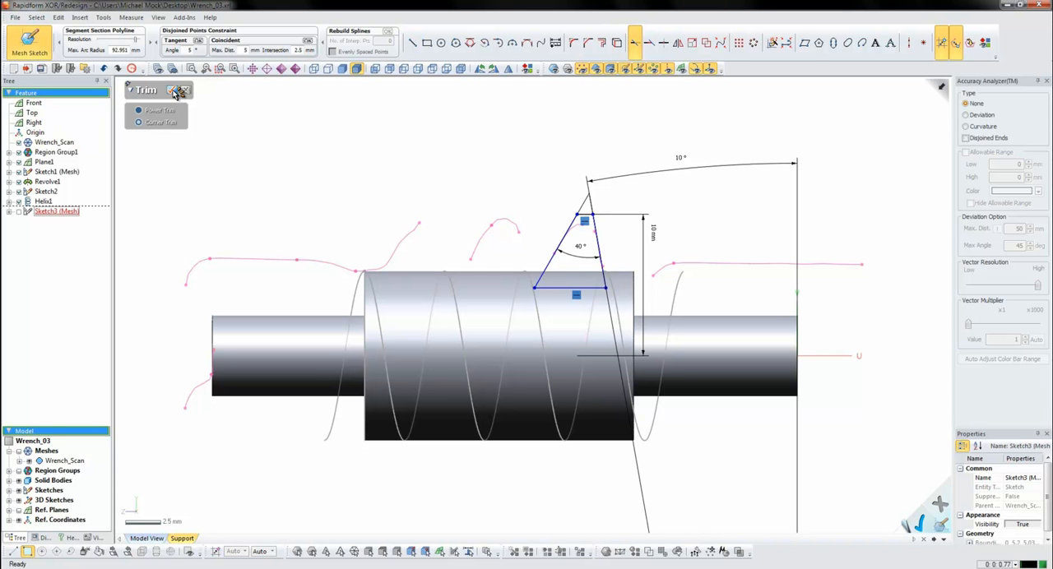
- Finish trimming the triangular thread profile sketch and return to the model with nothing selected
click(175, 90)
key(Escape)
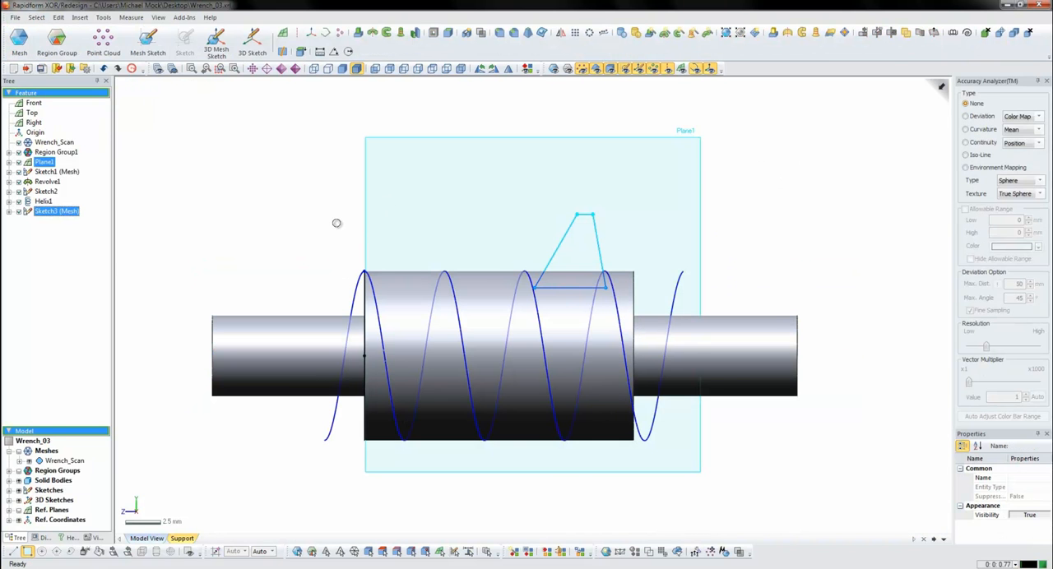
middle_drag(287, 268, 458, 252)
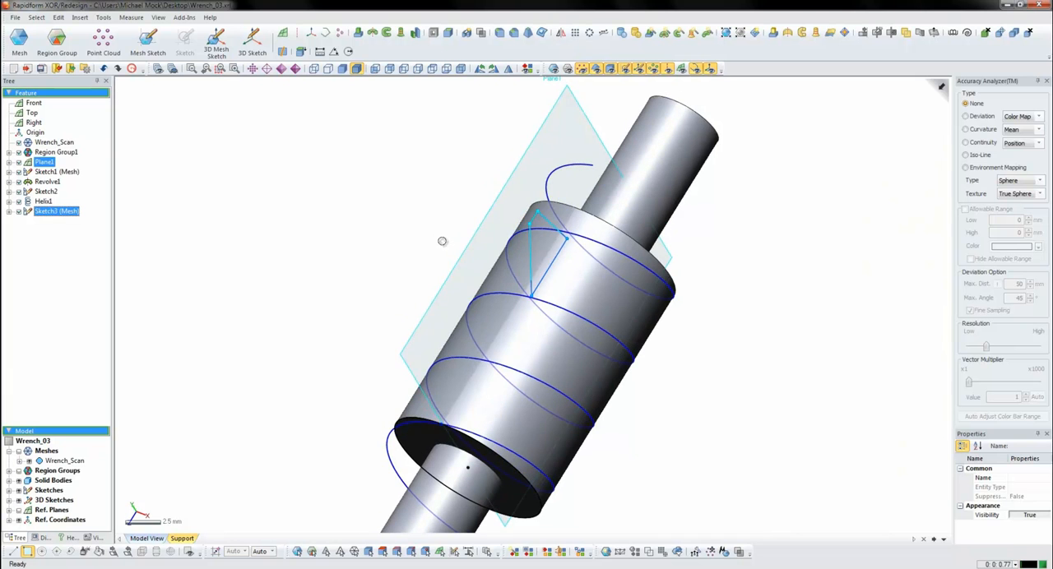
click(413, 219)
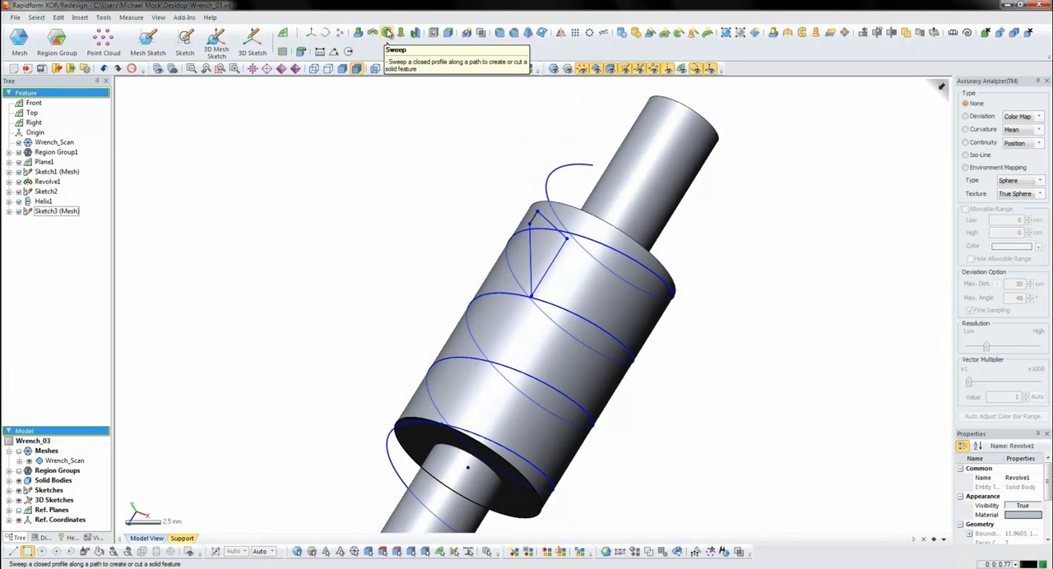
- Set up a sweep of the triangle profile along the helix, aligned by direction vector to the shaft face
click(386, 32)
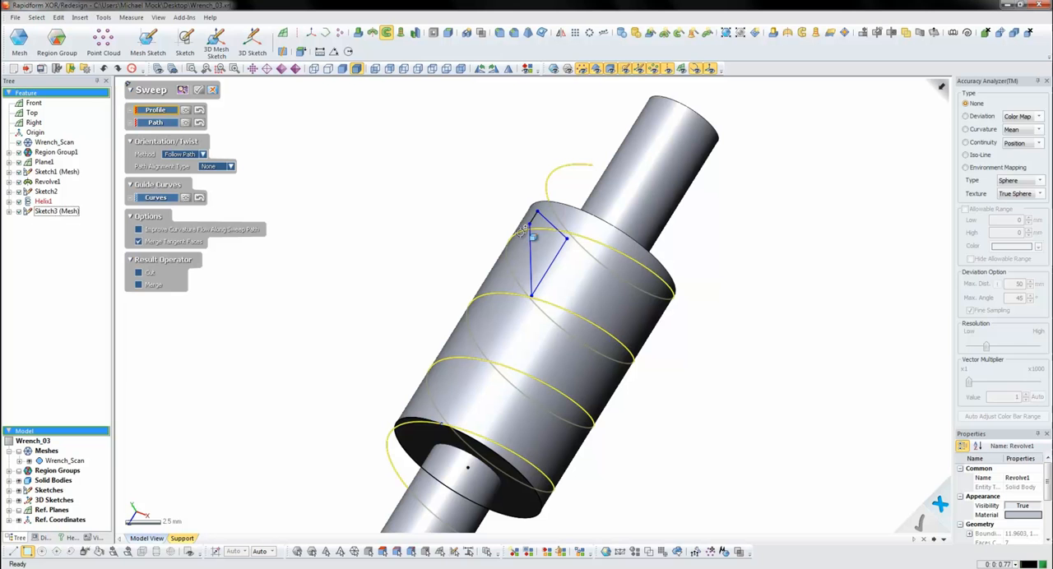
click(547, 241)
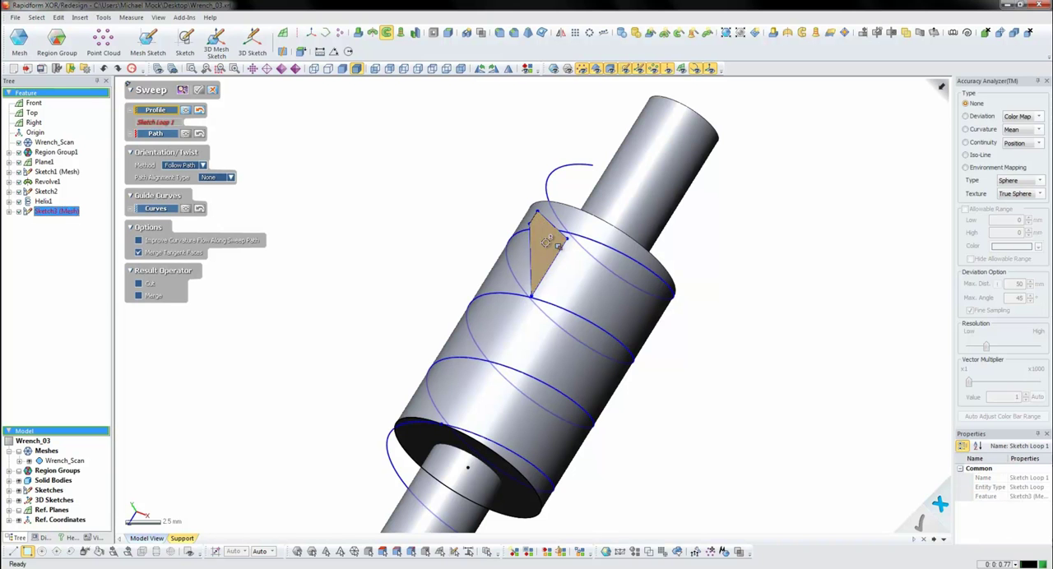
click(155, 134)
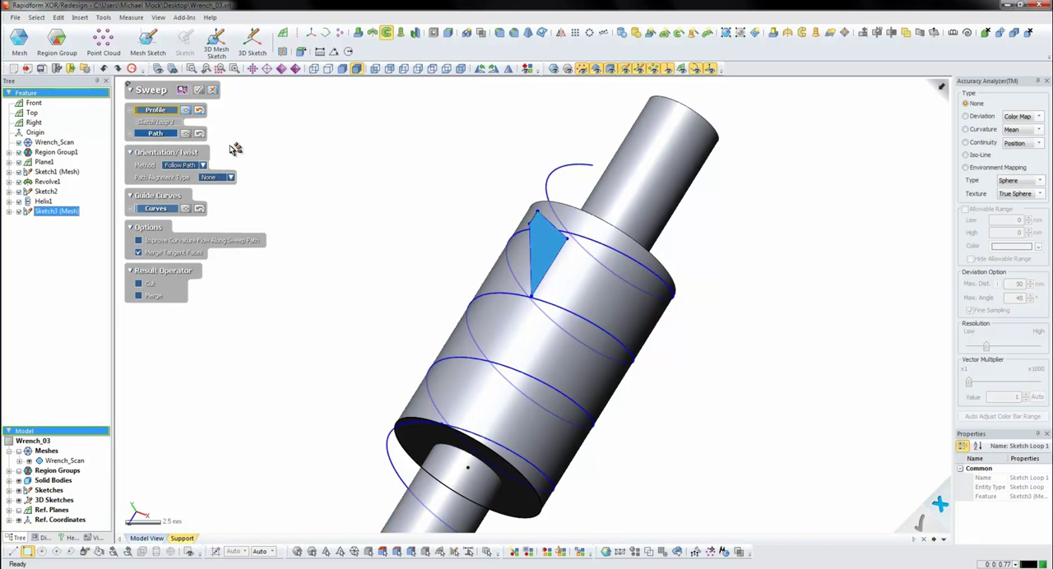
click(559, 167)
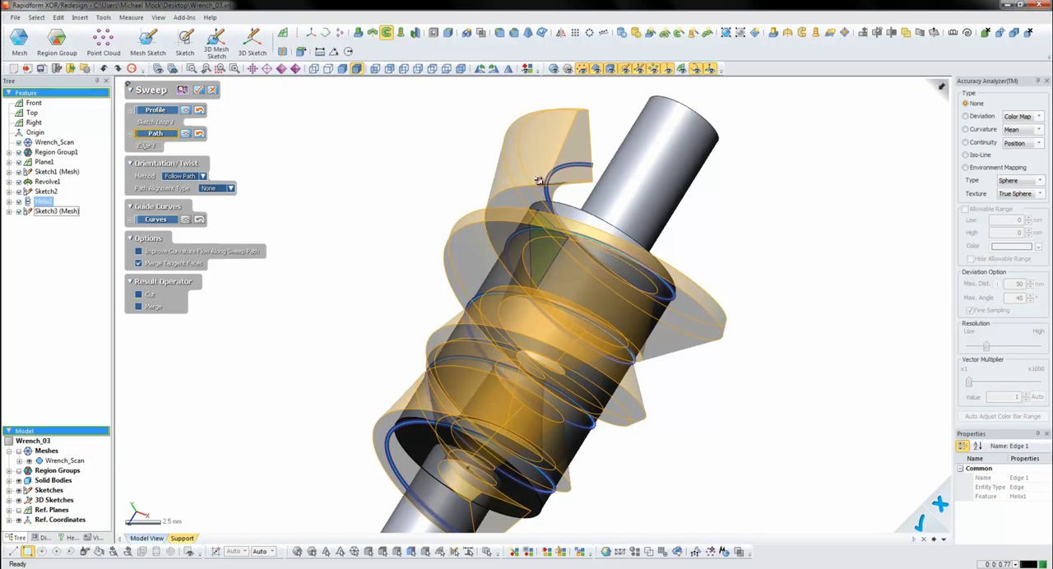
right_drag(580, 267, 227, 222)
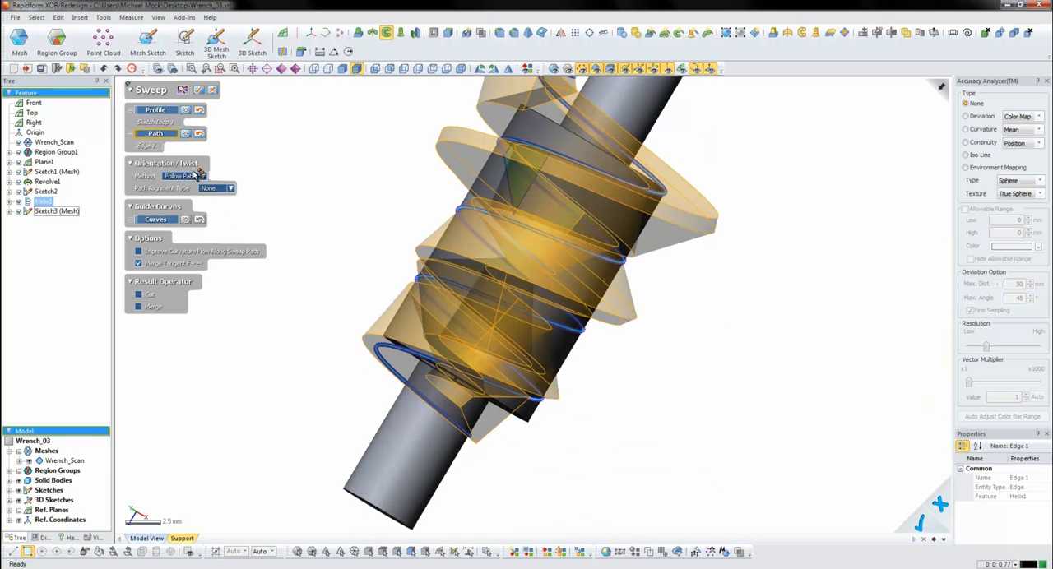
click(218, 188)
click(222, 205)
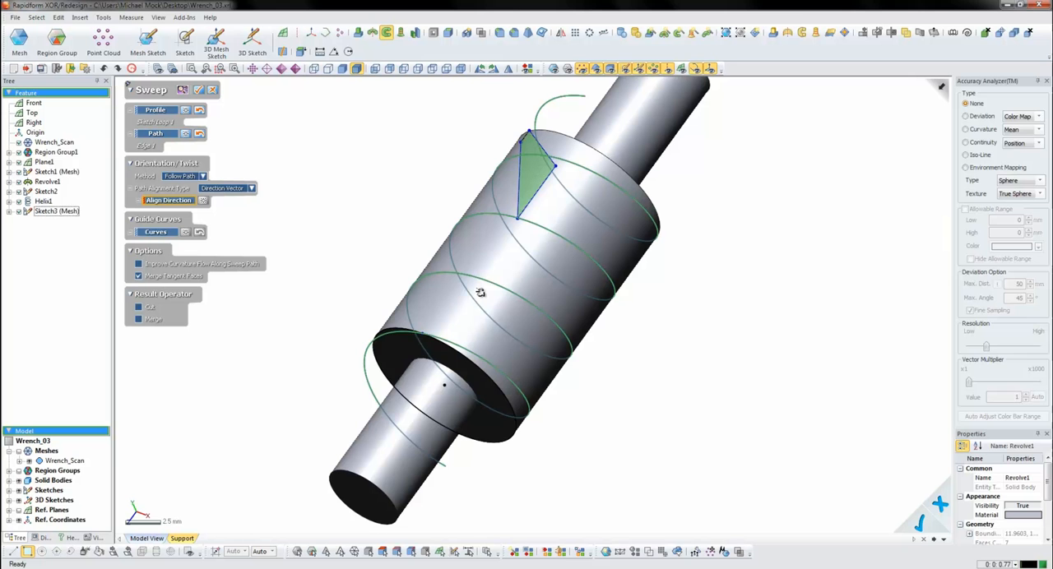
click(398, 362)
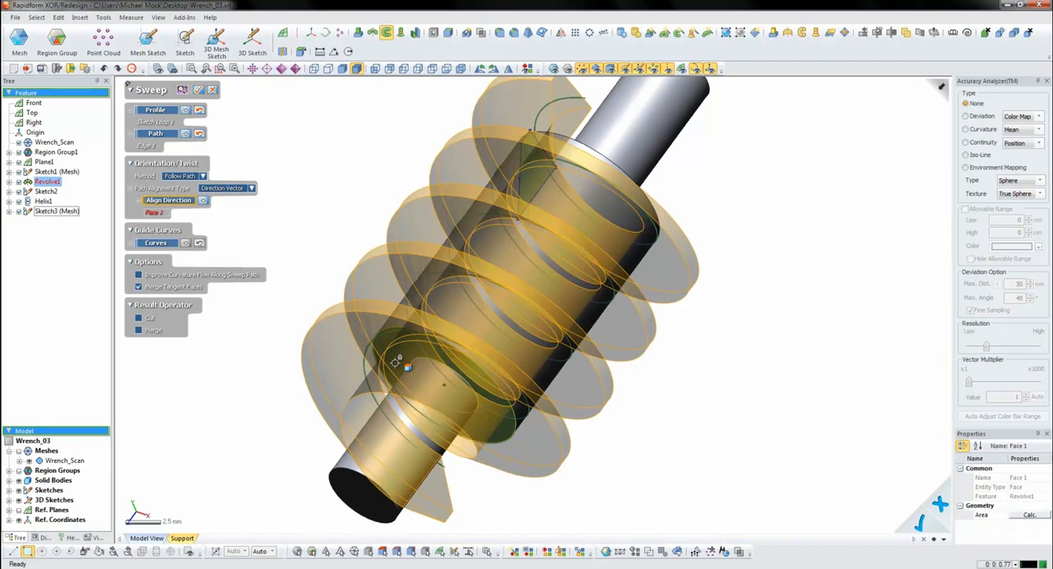
scroll(531, 315, up, 2)
scroll(531, 315, up, 3)
- Merge the swept thread with the existing body and build it onto the thumb screw
mouse_move(531, 315)
right_down()
mouse_move(535, 291)
mouse_move(535, 308)
mouse_move(512, 329)
mouse_move(438, 309)
mouse_move(448, 306)
mouse_move(403, 287)
right_up()
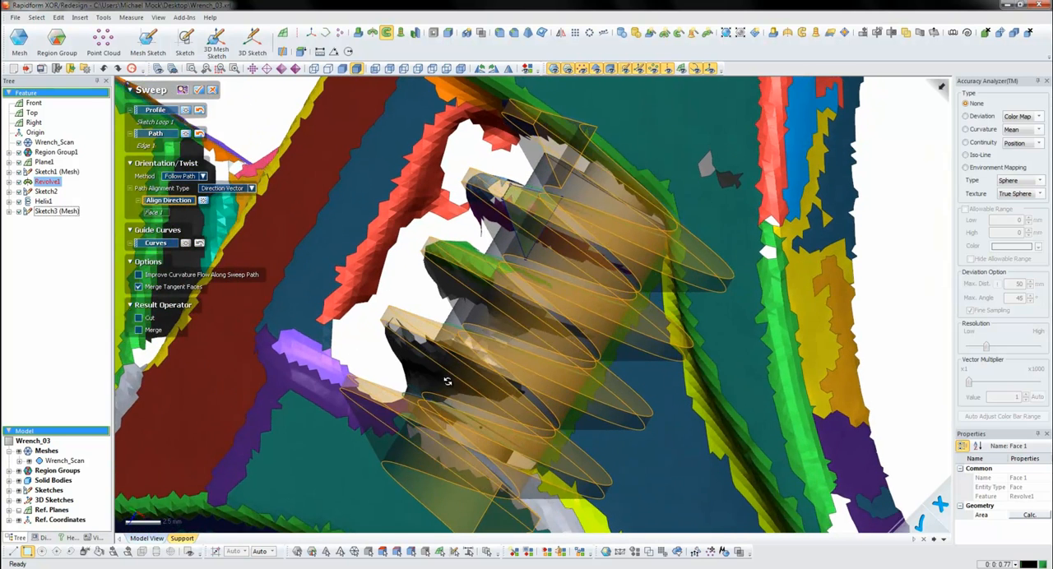
middle_drag(374, 342, 437, 380)
click(151, 331)
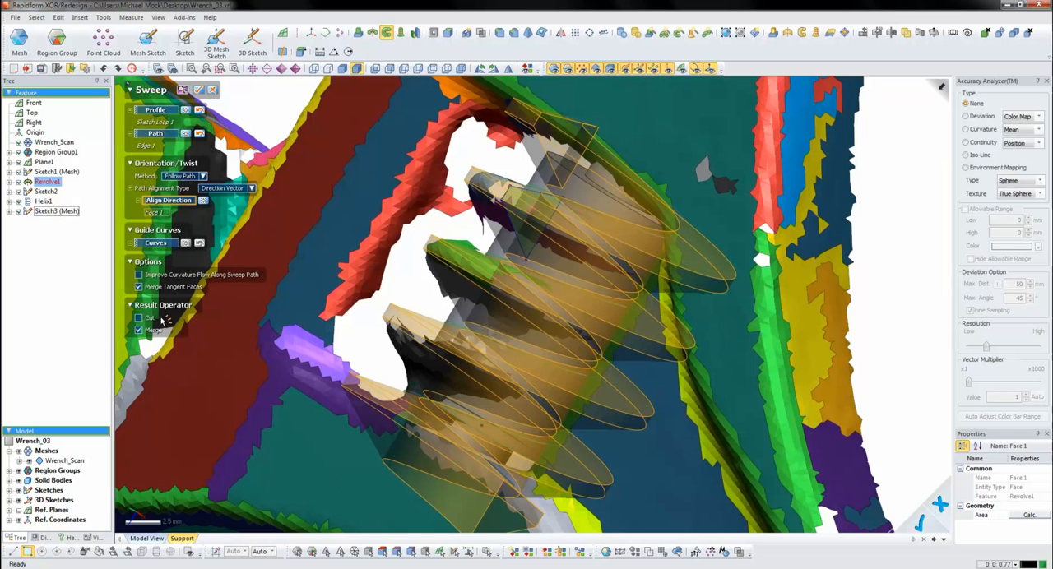
click(197, 91)
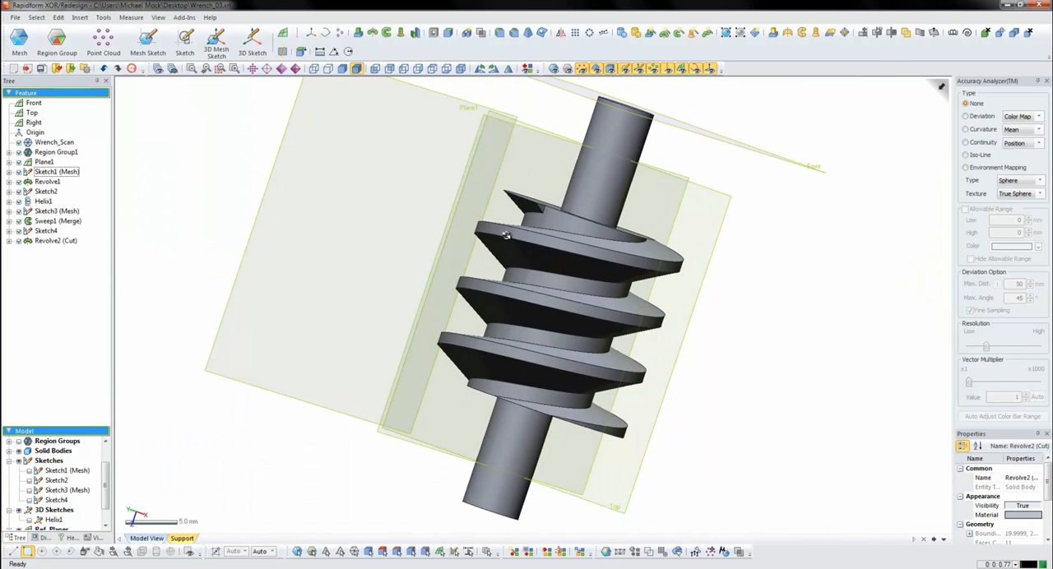
scroll(543, 225, up, 3)
mouse_move(551, 203)
right_down()
mouse_move(562, 190)
mouse_move(535, 164)
right_up()
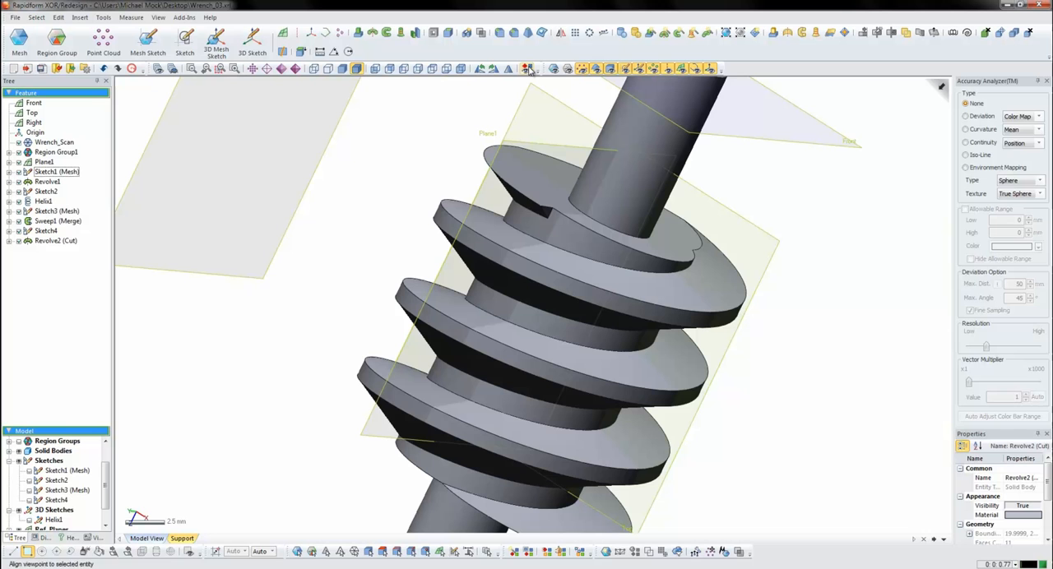
click(499, 32)
- Pick the top disc edge for a constant fillet and set its radius
right_drag(537, 238, 538, 213)
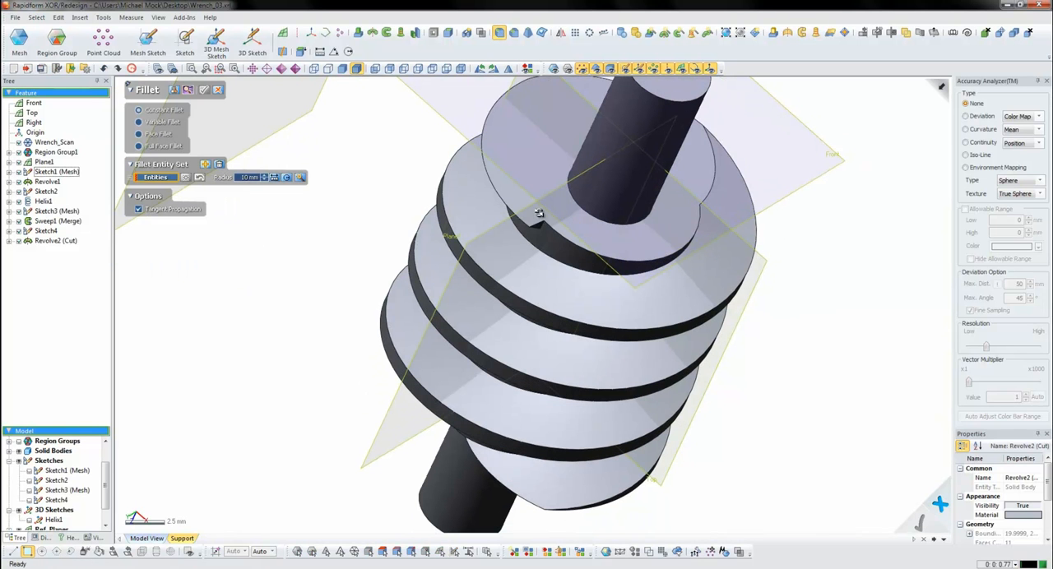
click(461, 216)
double_click(248, 176)
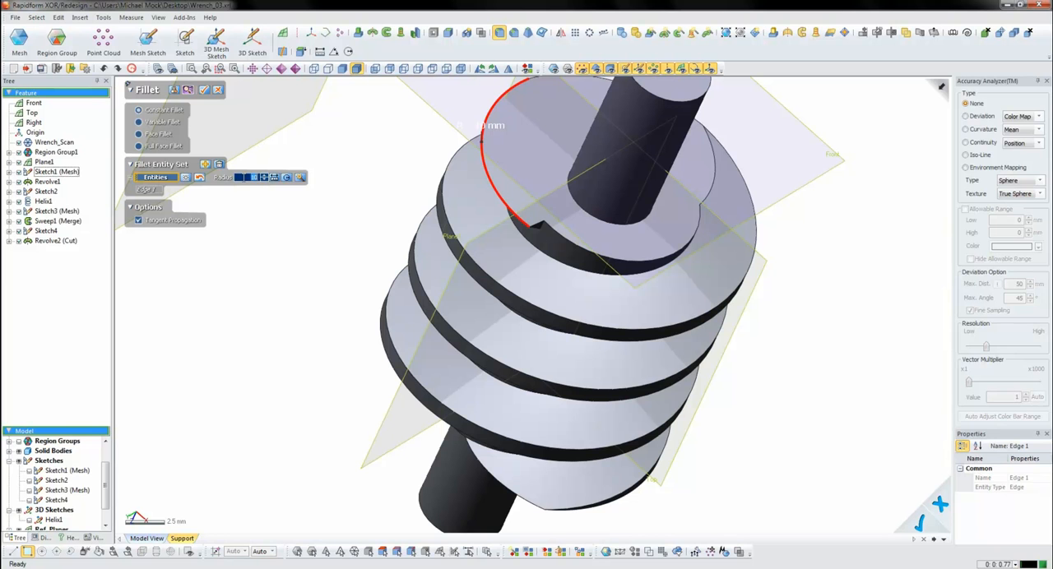
text(15)
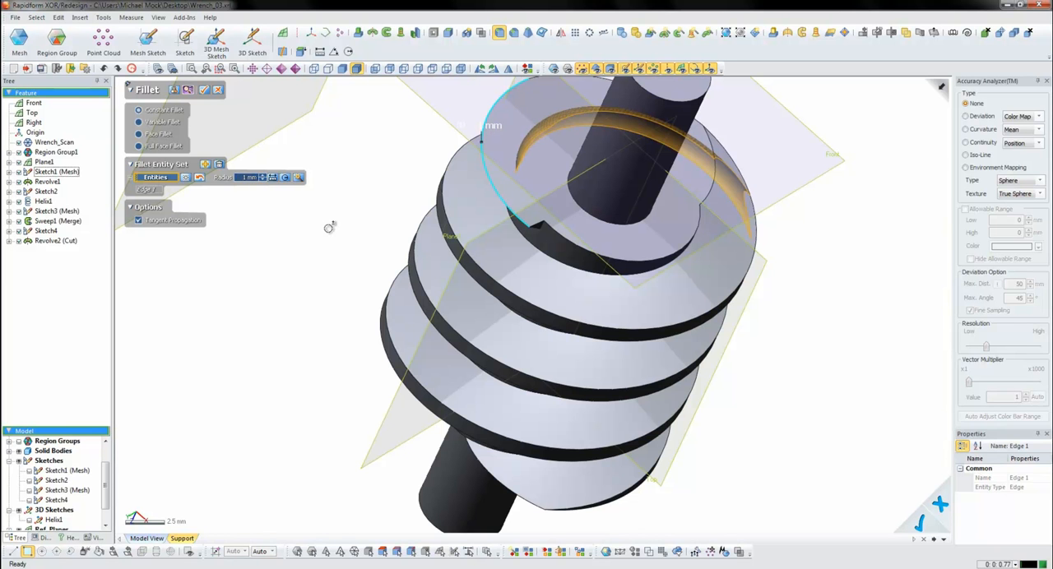
right_drag(363, 298, 491, 295)
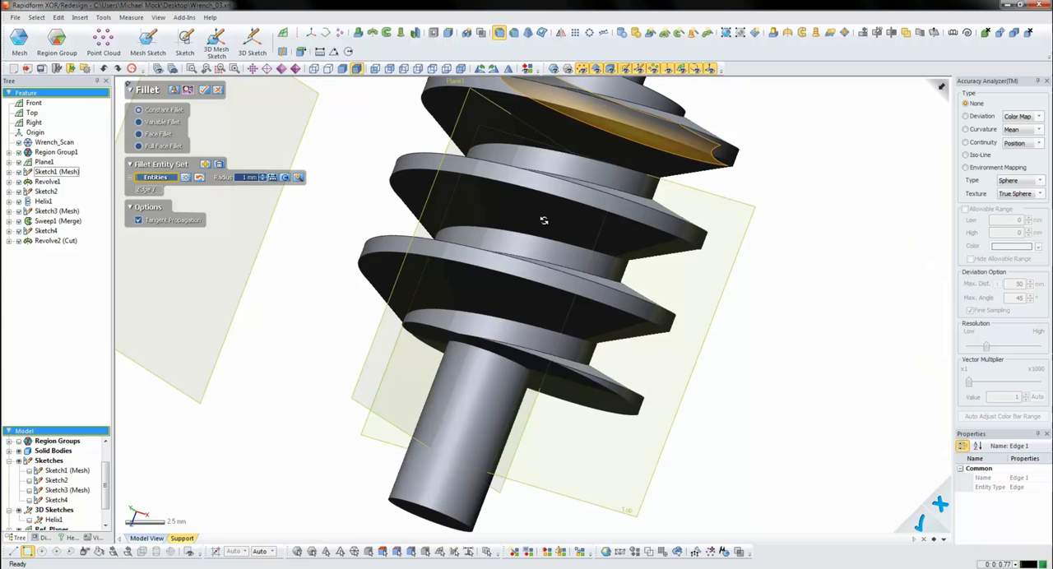
- Add the correct lower disc edge to the fillet and build it
click(586, 366)
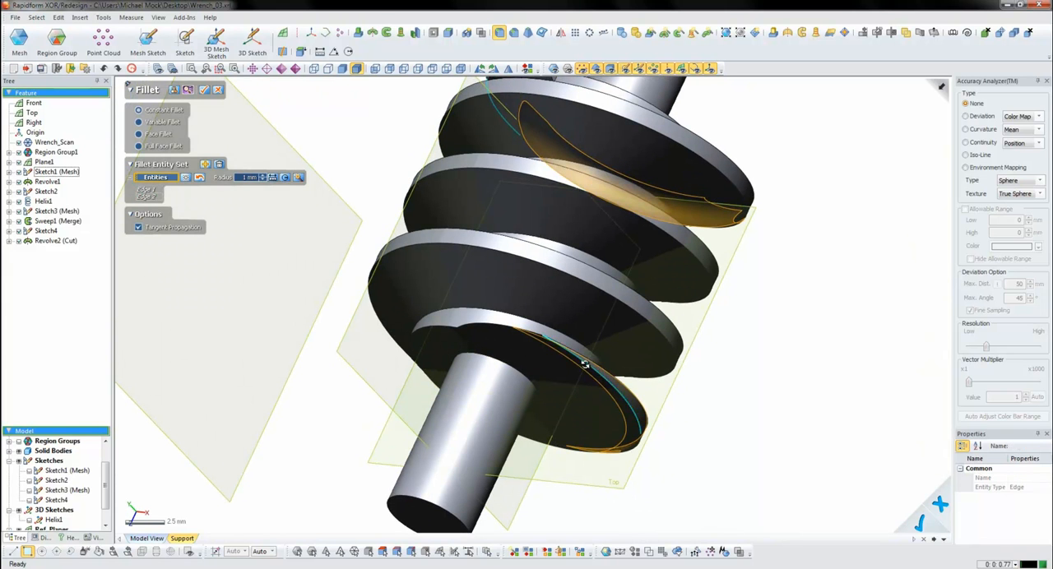
mouse_move(586, 366)
right_down()
mouse_move(524, 423)
mouse_move(599, 373)
right_up()
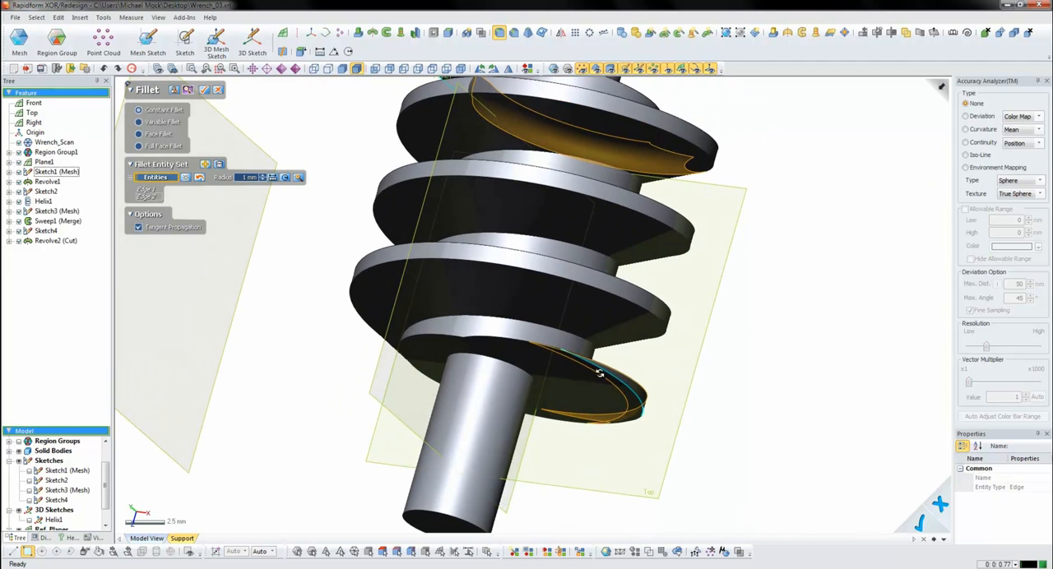
click(581, 362)
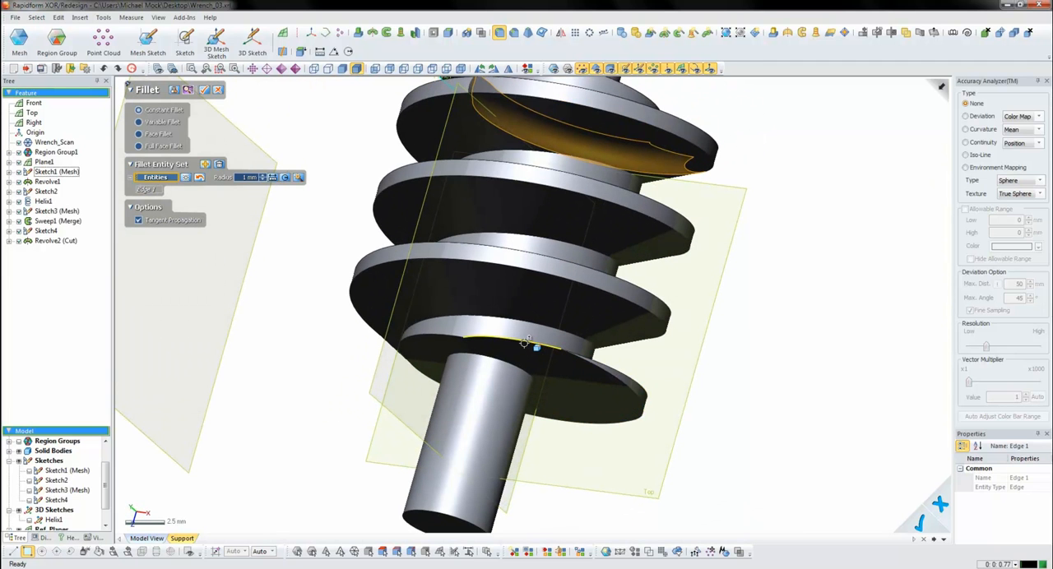
click(526, 340)
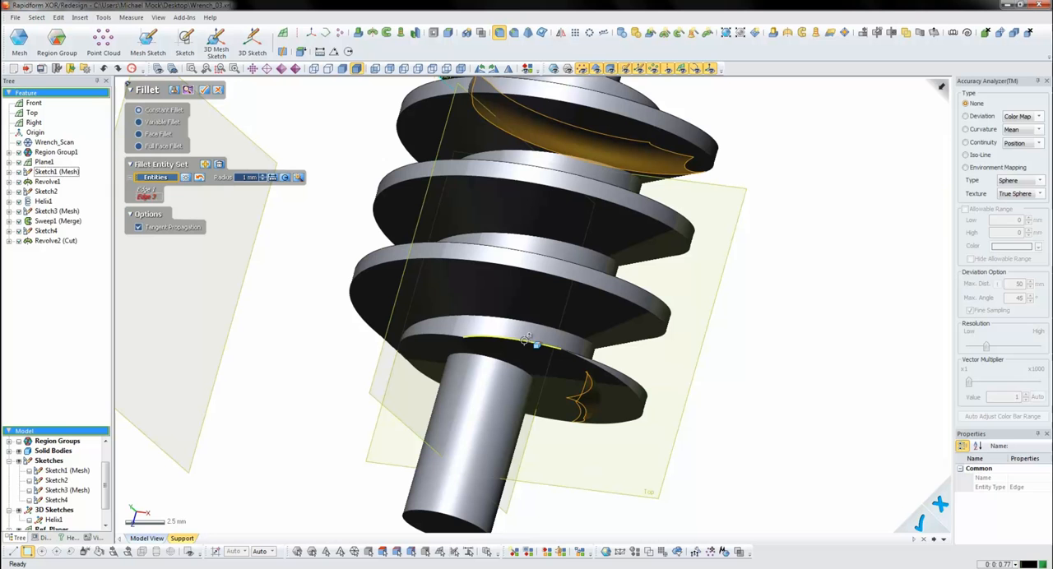
click(208, 91)
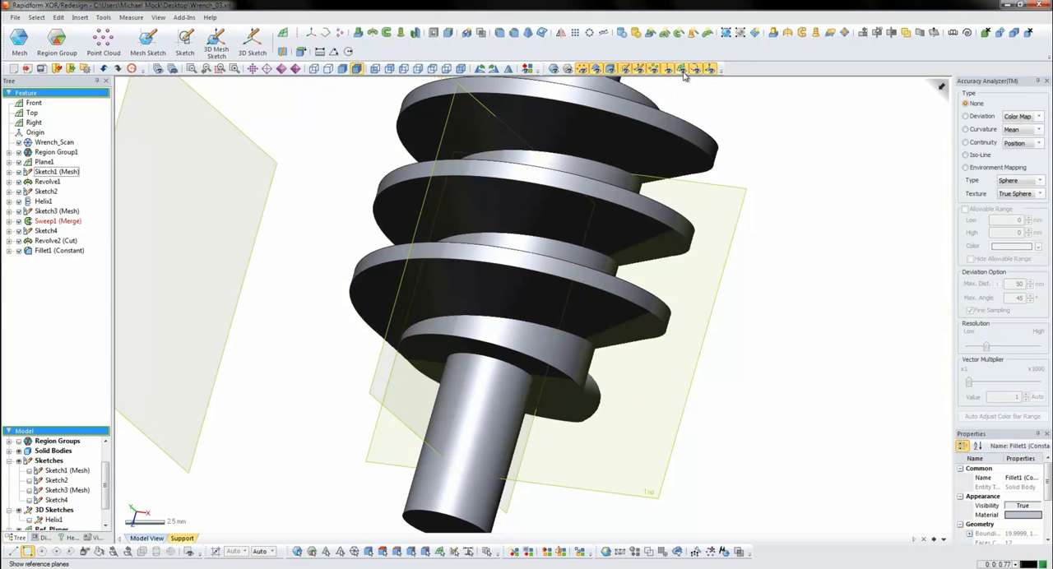
- Orbit out to show the scanned wrench around the thumb screw, then look straight down from the top
mouse_move(645, 131)
right_down()
mouse_move(647, 312)
mouse_move(419, 312)
mouse_move(722, 353)
mouse_move(587, 320)
mouse_move(803, 350)
mouse_move(583, 232)
mouse_move(558, 256)
mouse_move(564, 310)
right_up()
scroll(564, 312, down, 3)
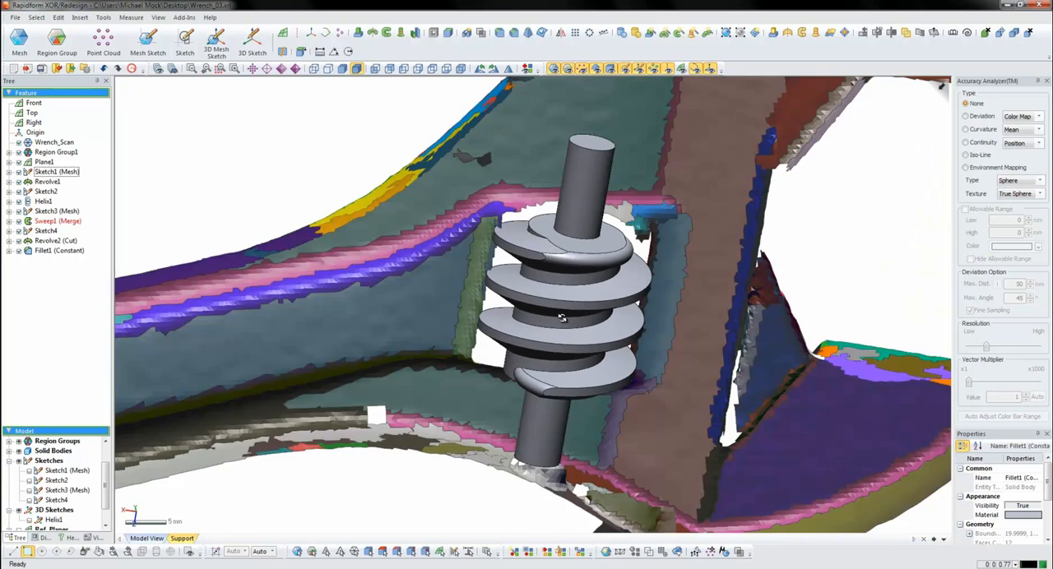
mouse_move(375, 265)
right_down()
mouse_move(869, 357)
mouse_move(581, 381)
mouse_move(446, 336)
mouse_move(570, 385)
mouse_move(518, 353)
mouse_move(497, 375)
mouse_move(496, 162)
mouse_move(506, 130)
mouse_move(617, 394)
mouse_move(363, 382)
right_up()
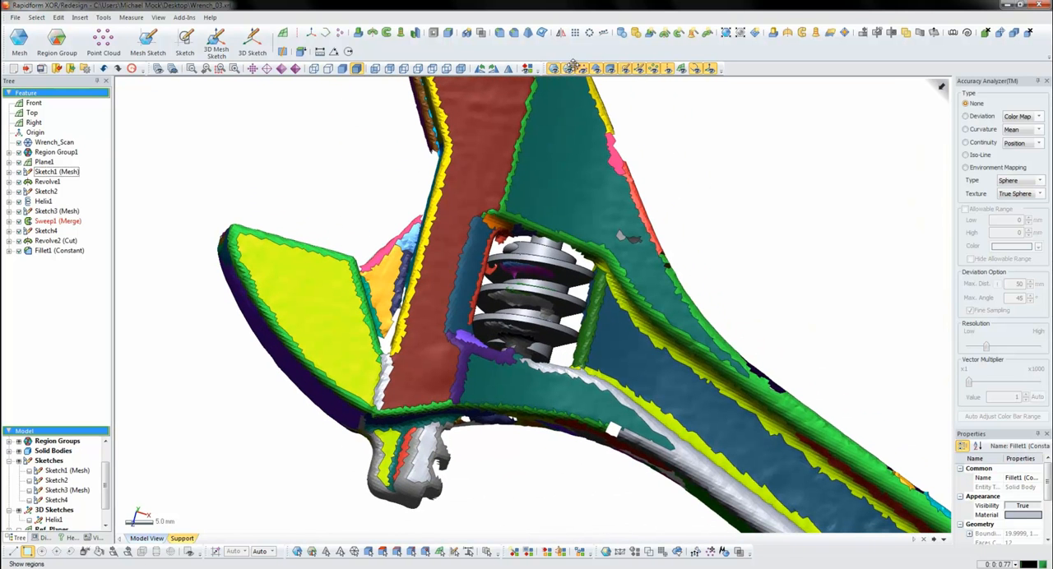
click(434, 69)
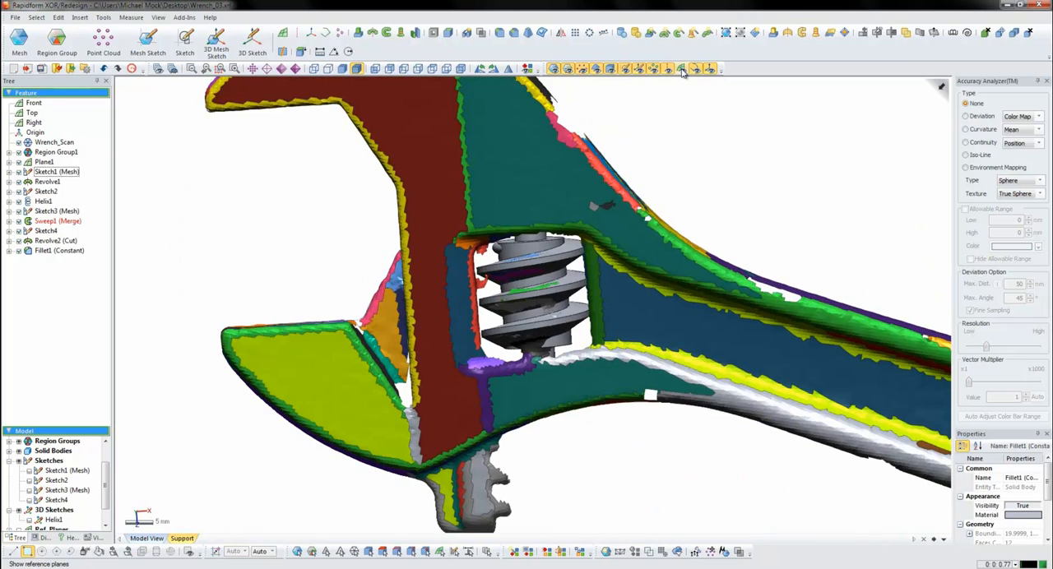
- Create Sketch5 (Mesh) on the Top plane with the silhouette range extended to 30.5 mm
click(148, 40)
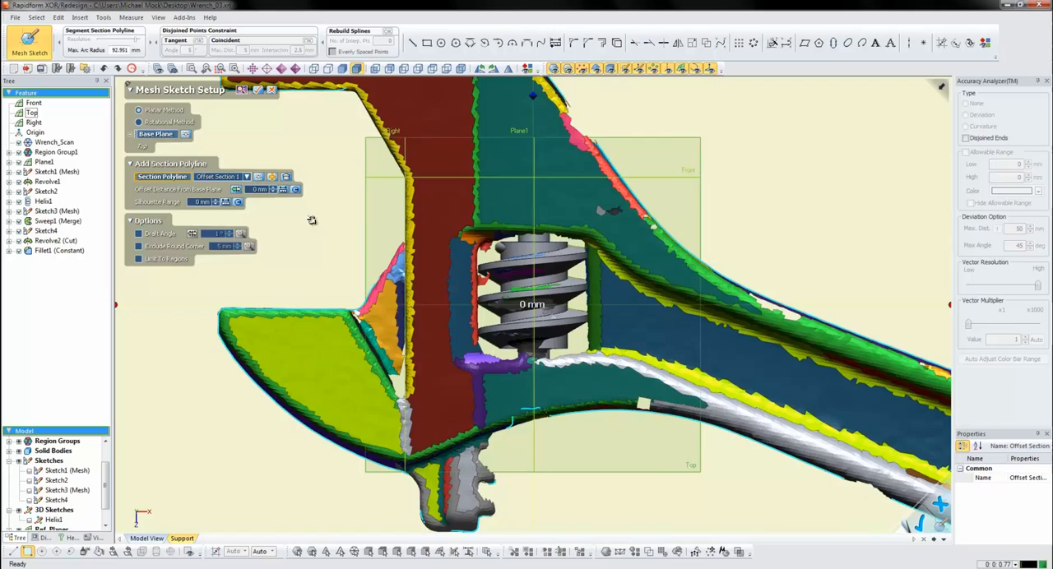
mouse_move(655, 453)
right_down()
mouse_move(491, 318)
mouse_move(510, 293)
right_up()
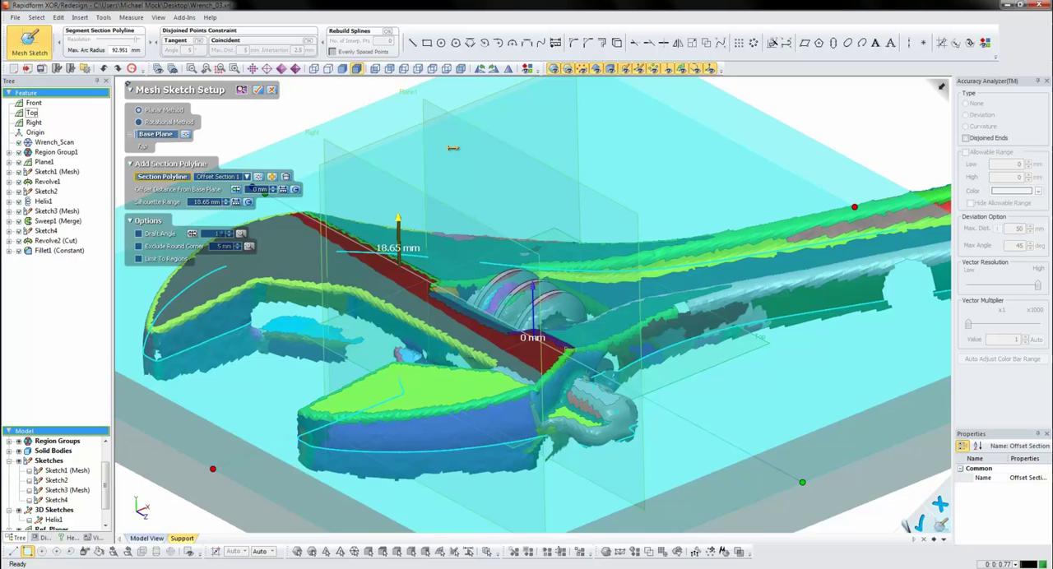
drag(399, 262, 398, 189)
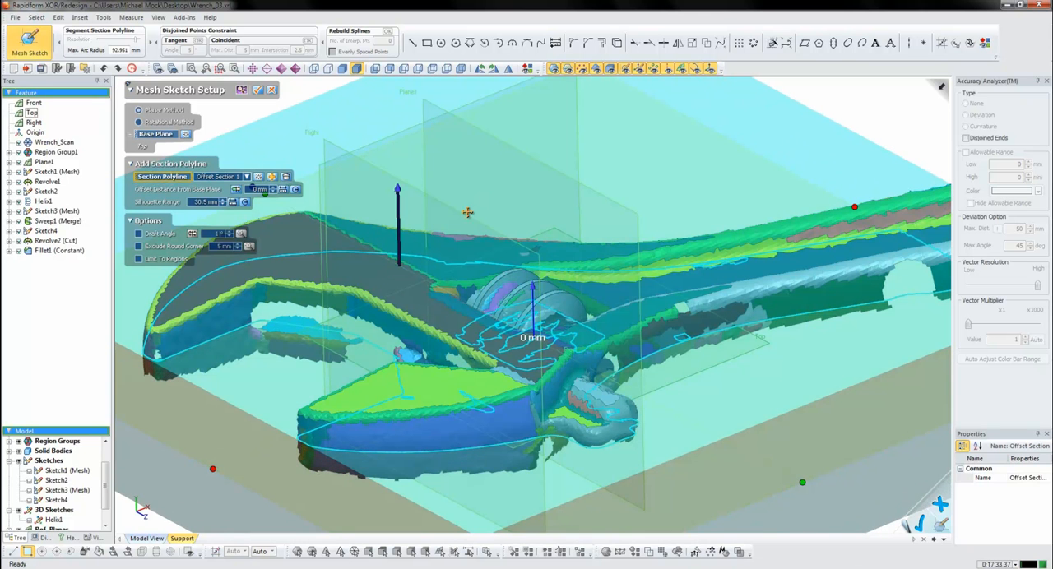
click(260, 90)
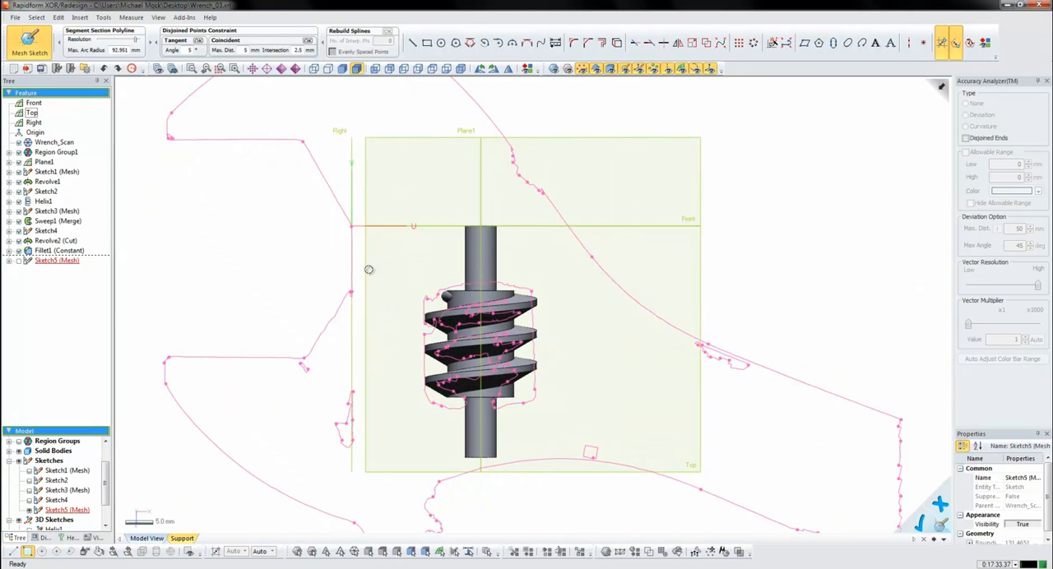
- Fit a line to the upper jaw section curve and draw the jaw's outer corner and edge lines over the coloured regions
middle_drag(456, 302, 580, 217)
scroll(474, 460, up, 1)
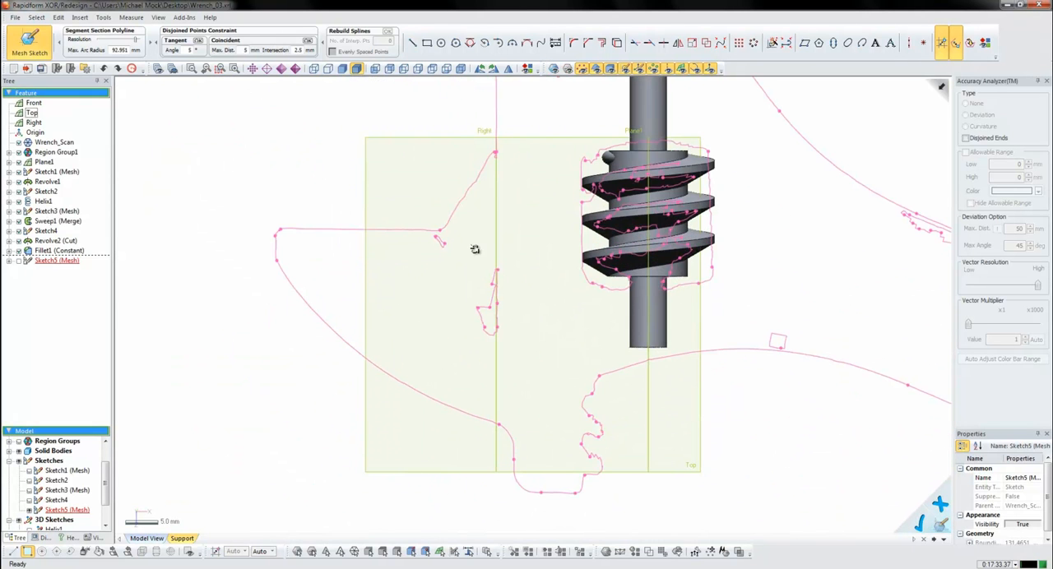
click(413, 42)
click(367, 232)
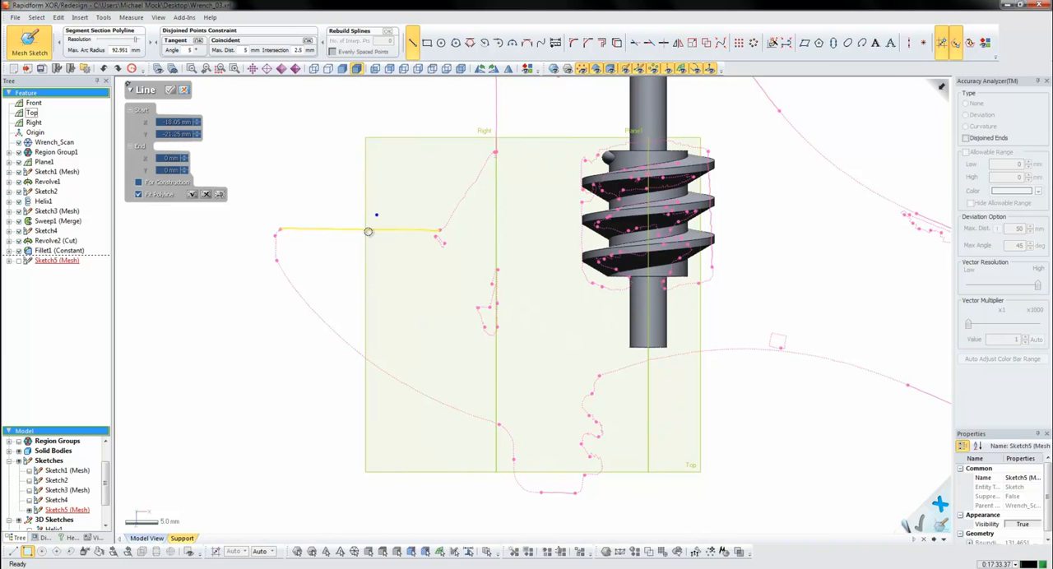
click(368, 231)
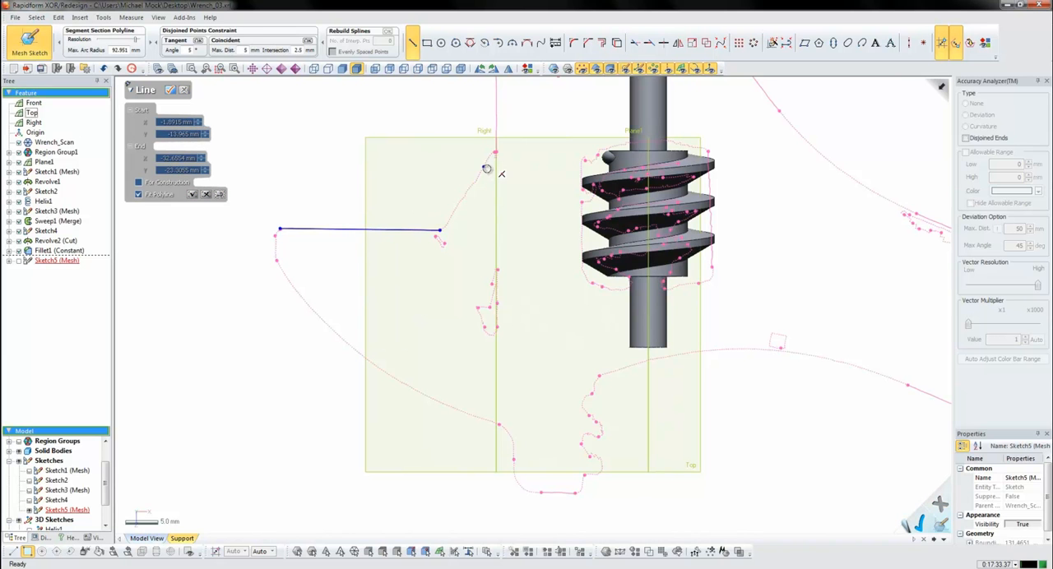
key(ctrl+2)
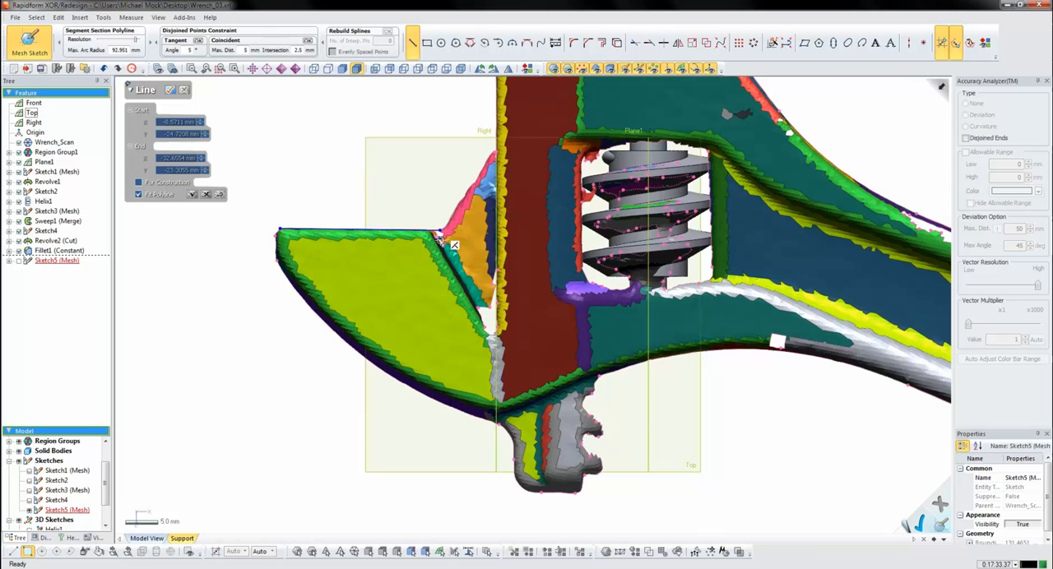
click(495, 313)
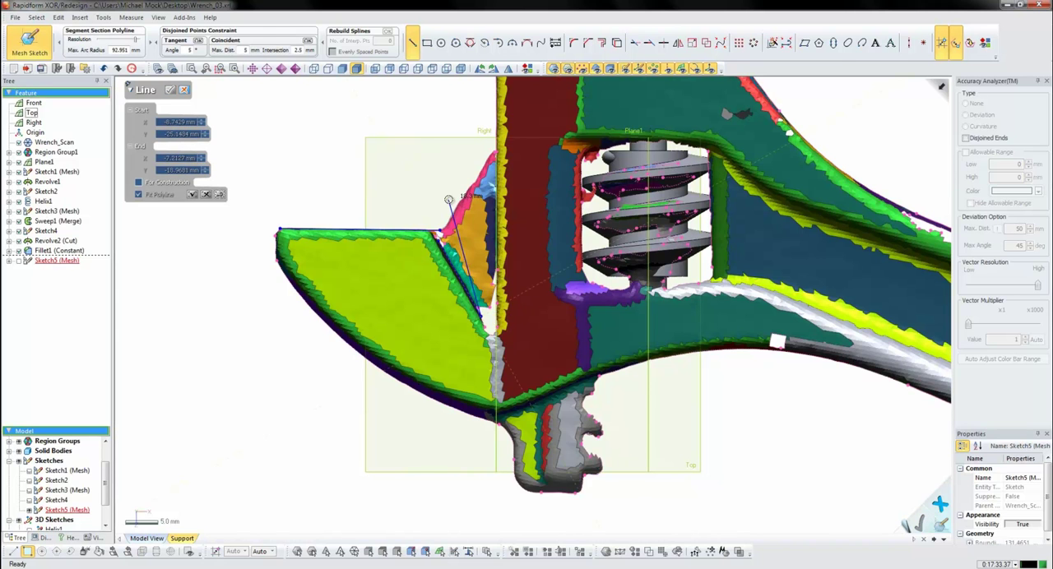
click(280, 232)
click(275, 321)
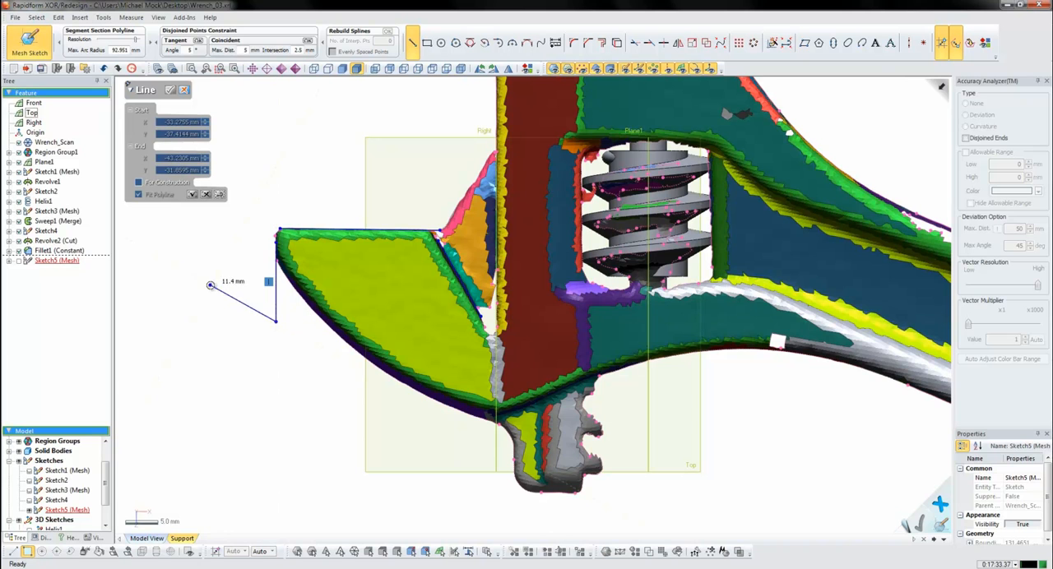
- Draw the shank sides, bottom edge and jaw-top lines, then finish the line set
click(513, 415)
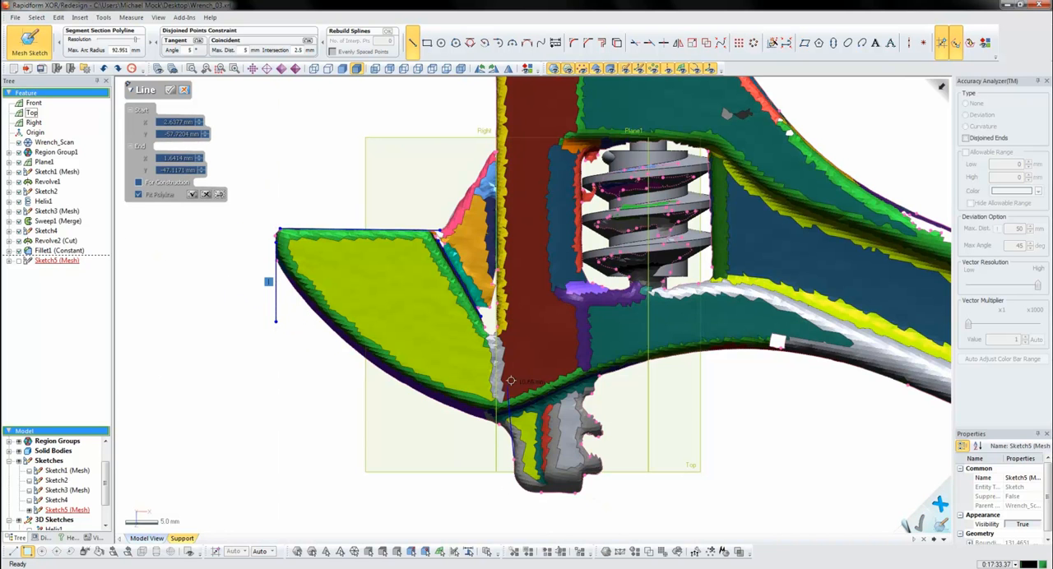
click(513, 377)
click(577, 492)
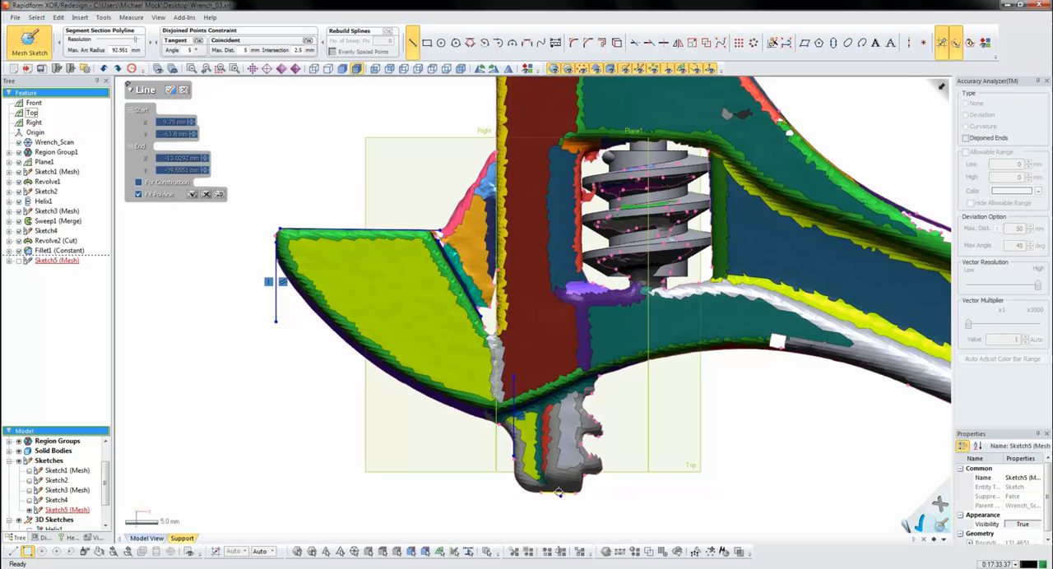
click(540, 492)
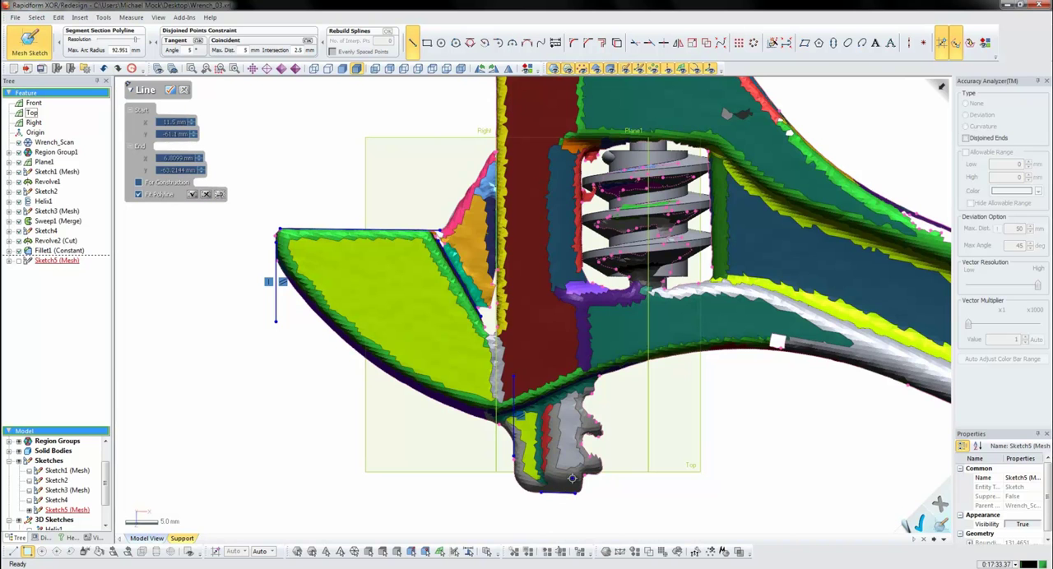
click(583, 338)
click(560, 342)
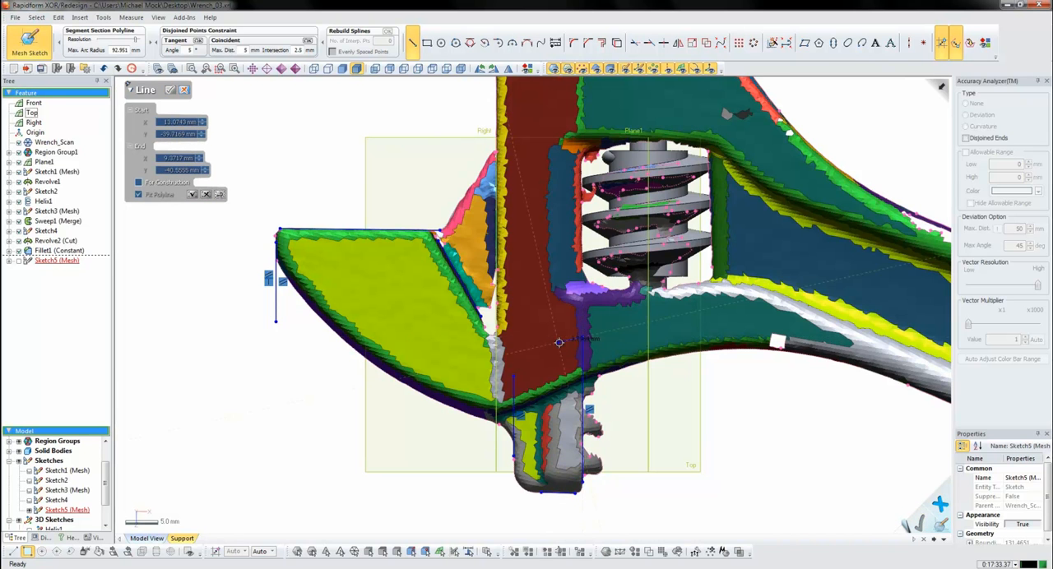
scroll(559, 342, down, 2)
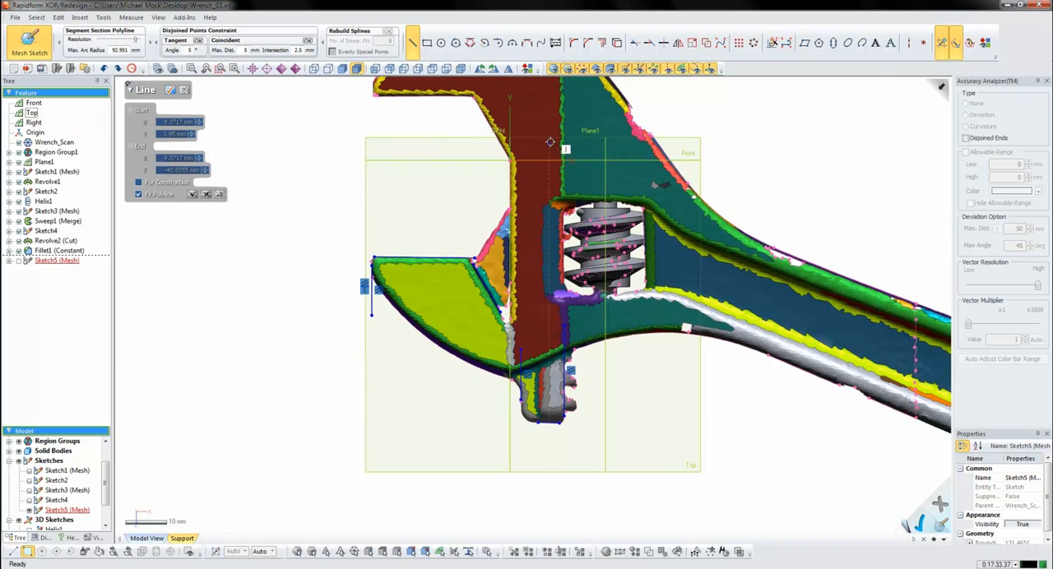
click(510, 132)
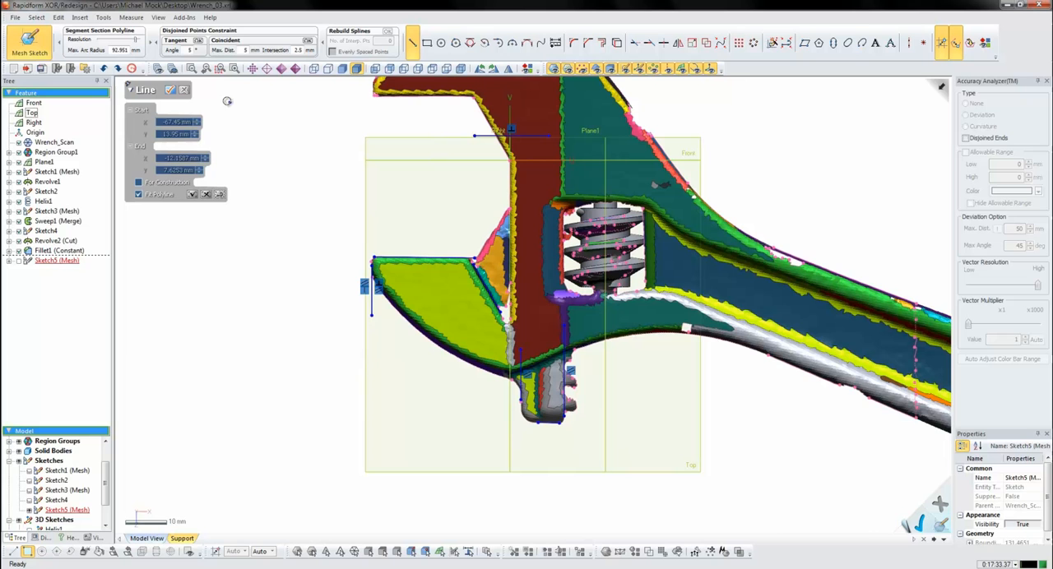
click(170, 89)
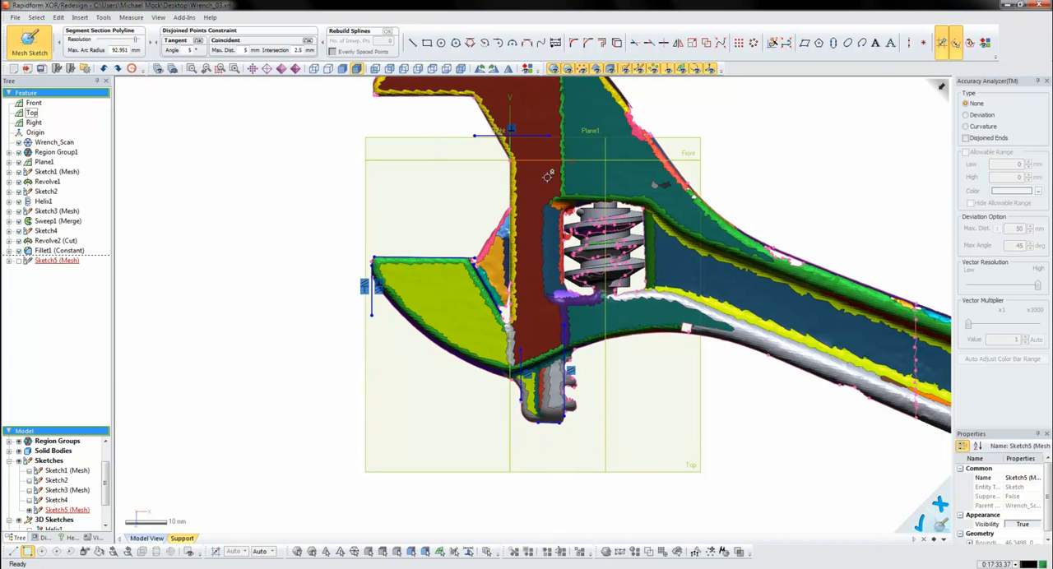
- Corner-trim the jaw sketch line intersections so the profile closes into one loop
click(638, 49)
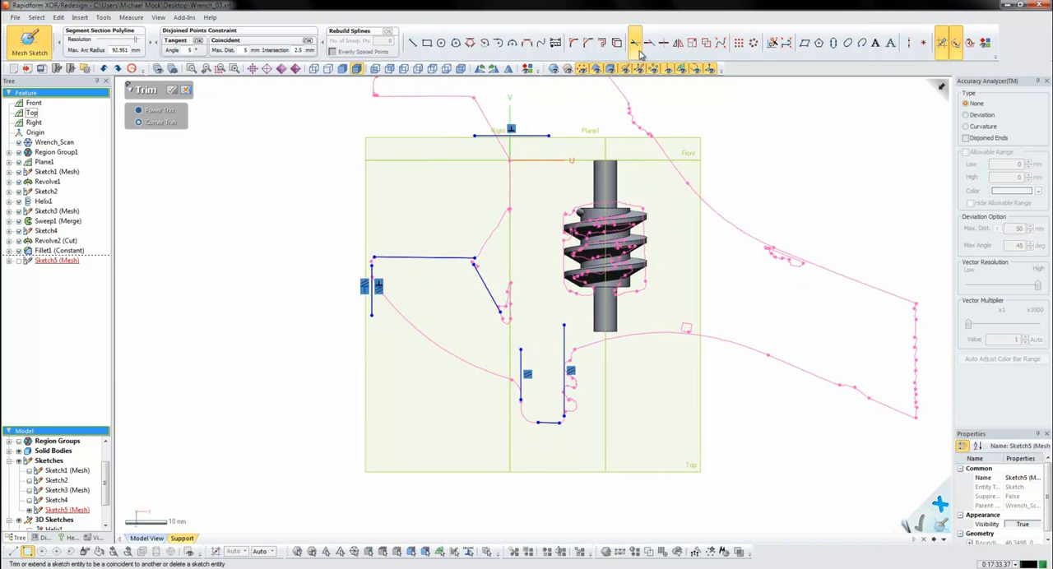
click(494, 300)
click(510, 247)
click(564, 362)
click(542, 135)
click(543, 422)
click(519, 395)
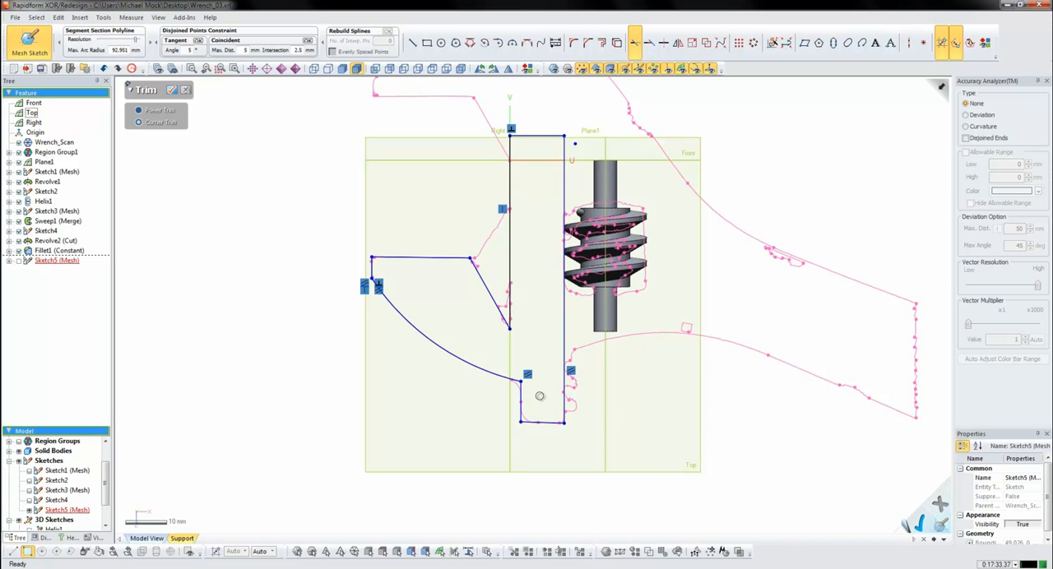
right_drag(539, 395, 491, 360)
click(173, 91)
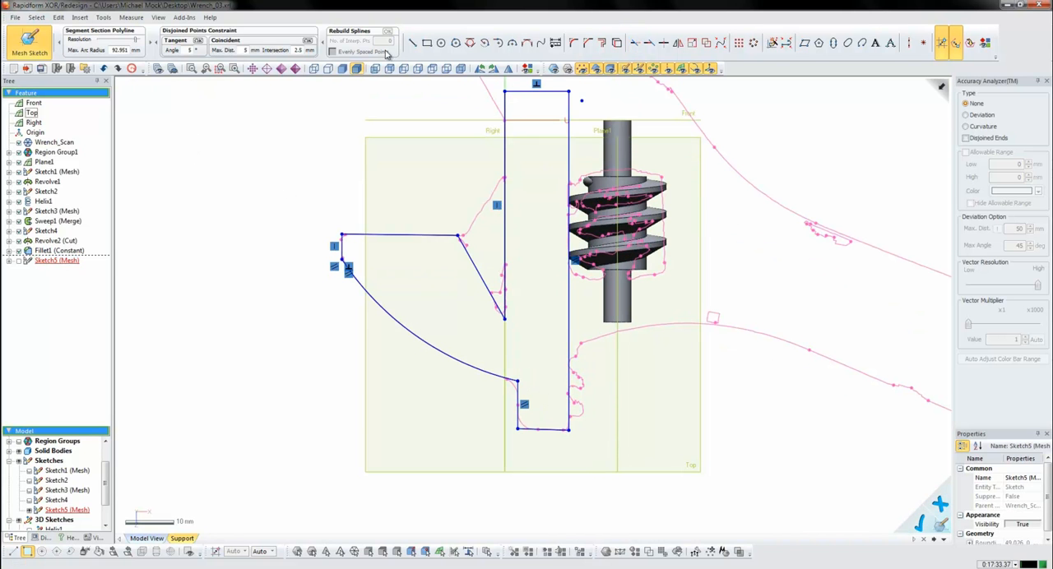
- Fillet the two lower corners where the arc and vertical line meet the bottom
click(573, 41)
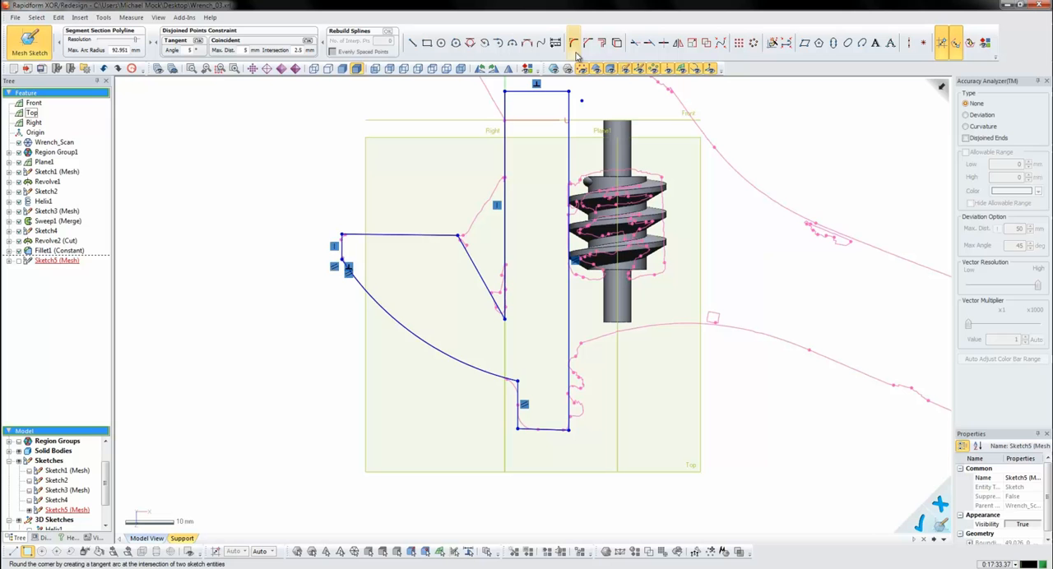
click(508, 376)
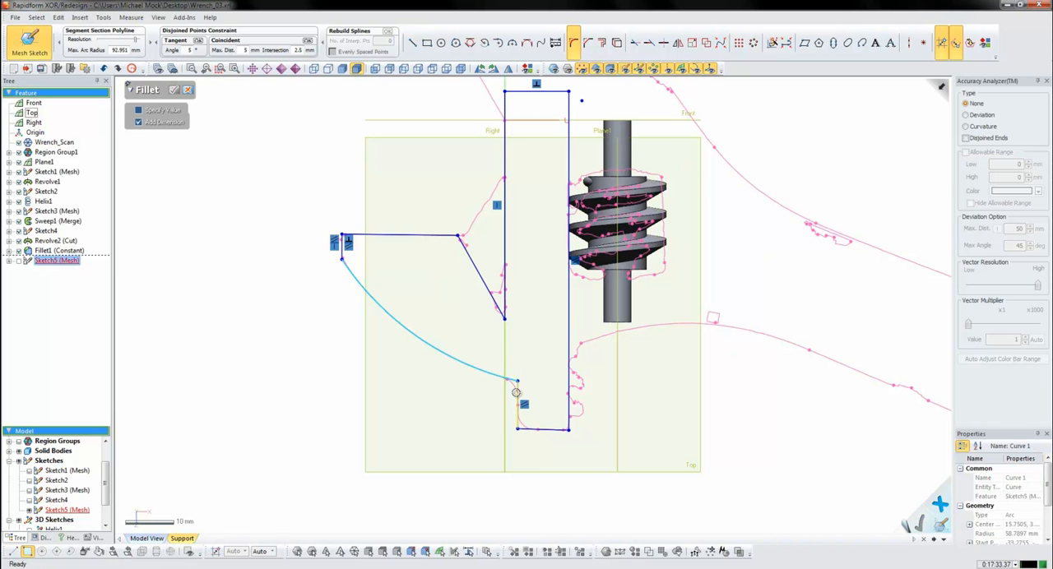
click(515, 396)
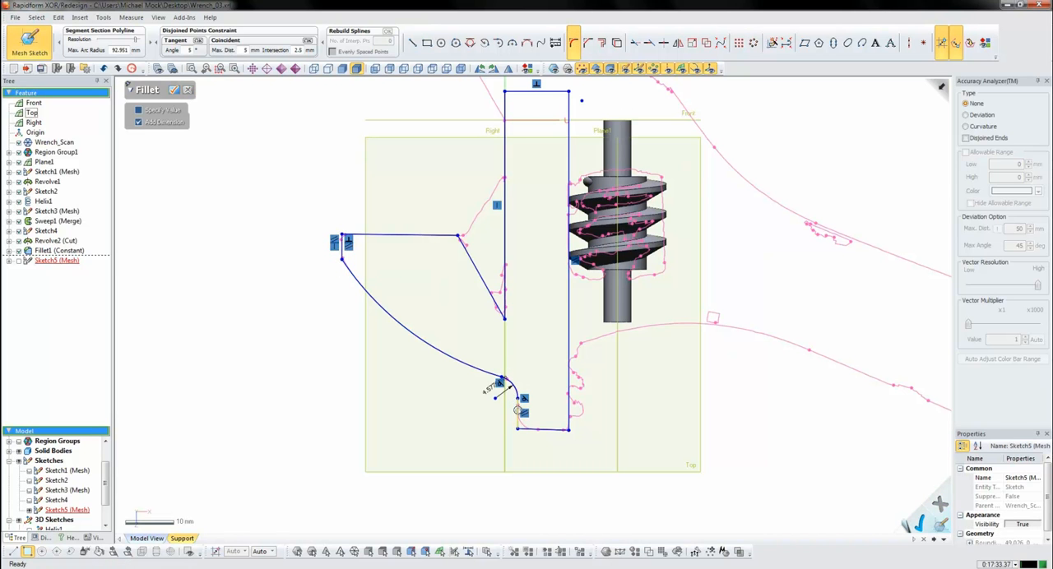
click(517, 413)
click(536, 427)
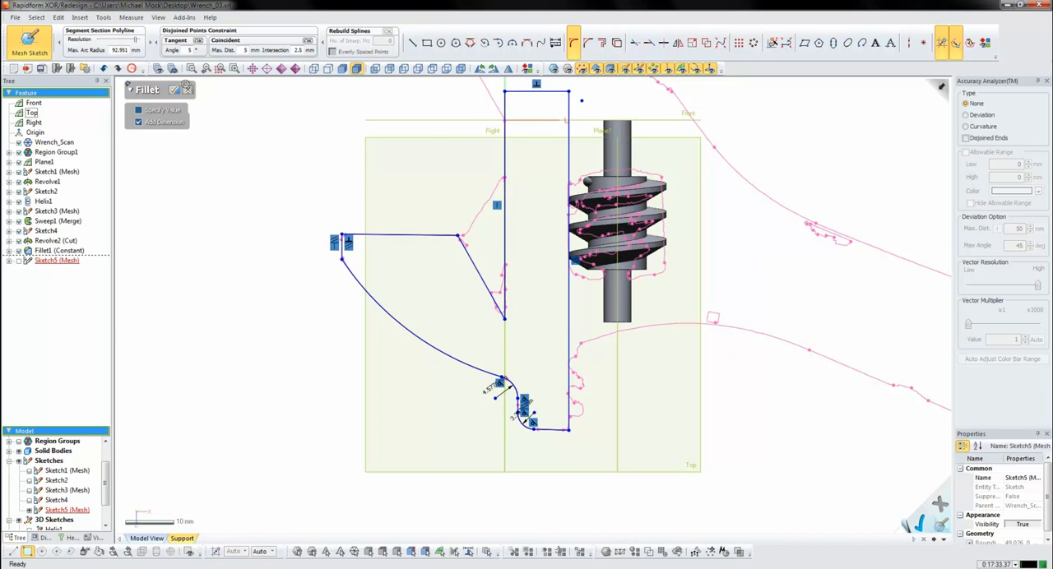
click(175, 90)
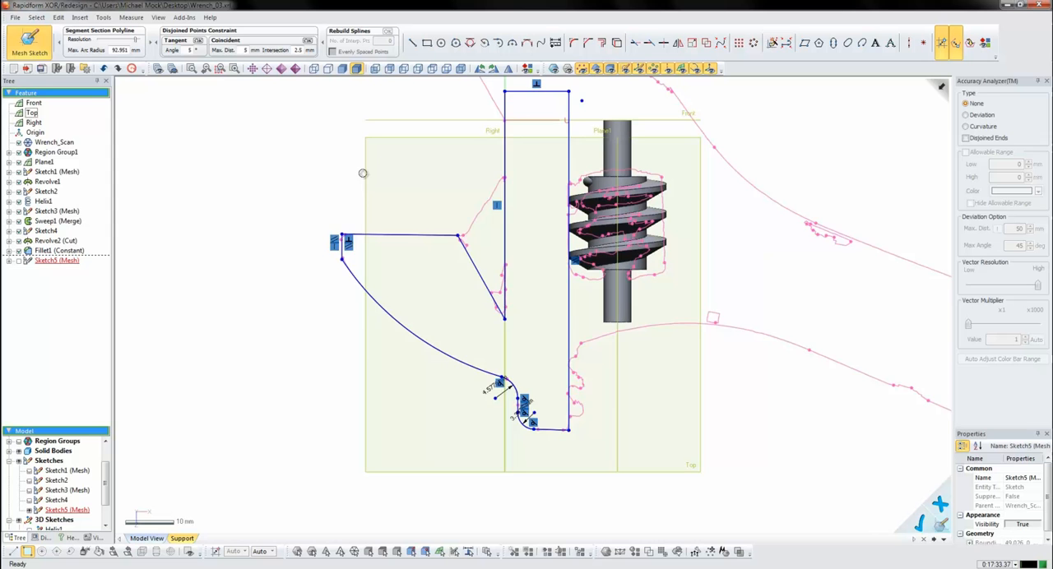
middle_drag(359, 177, 314, 190)
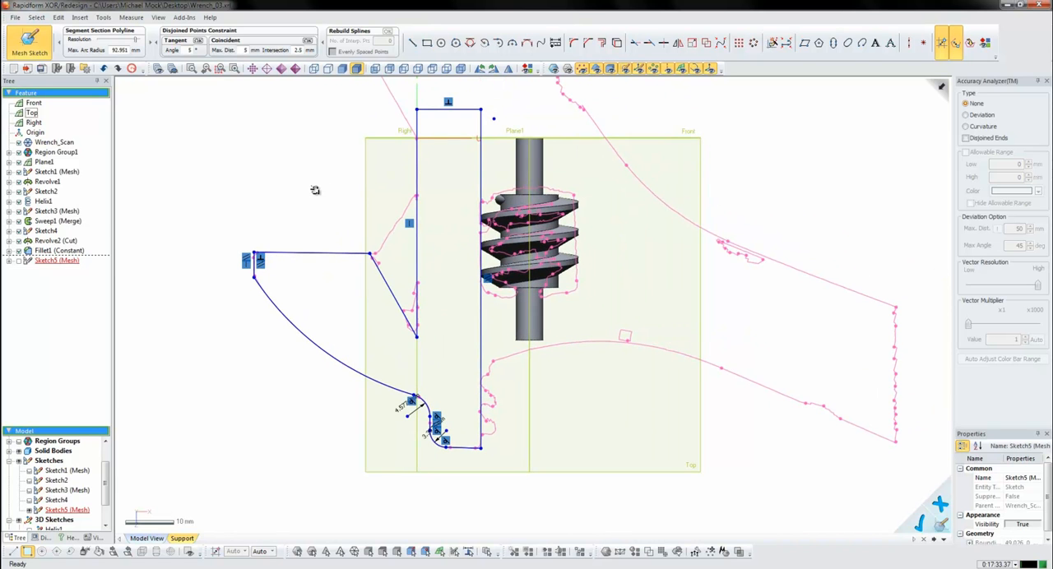
scroll(534, 463, up, 3)
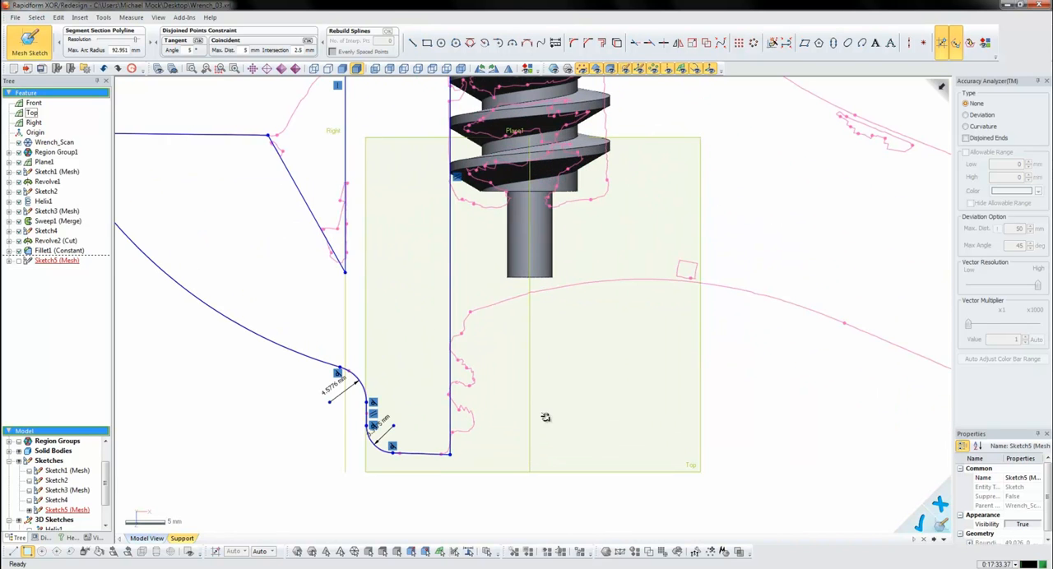
- Draw a short horizontal line and a slanted line at the jaw bottom tip
key(l)
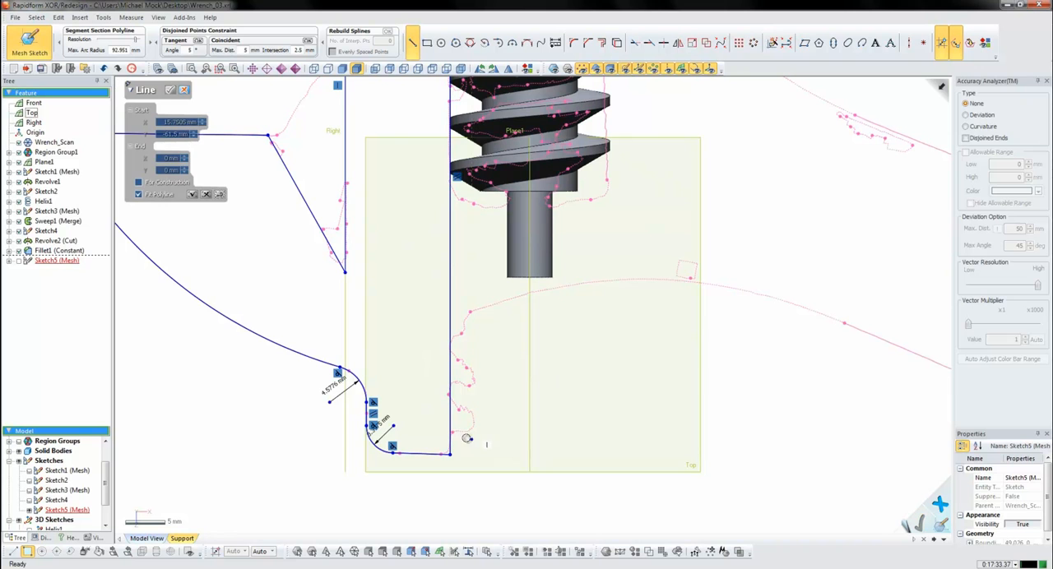
click(461, 430)
click(506, 430)
click(460, 407)
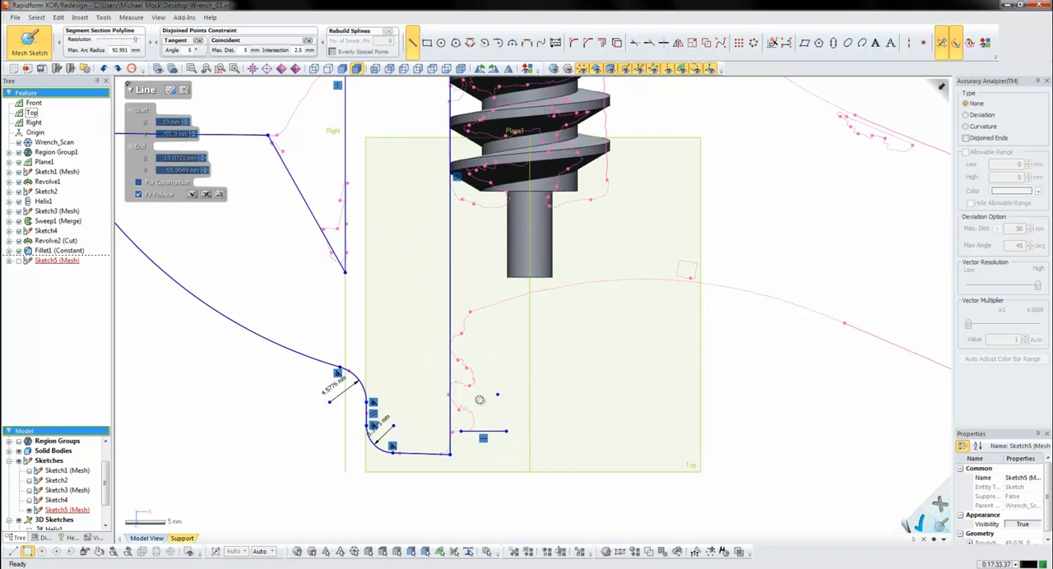
click(536, 444)
scroll(469, 443, up, 2)
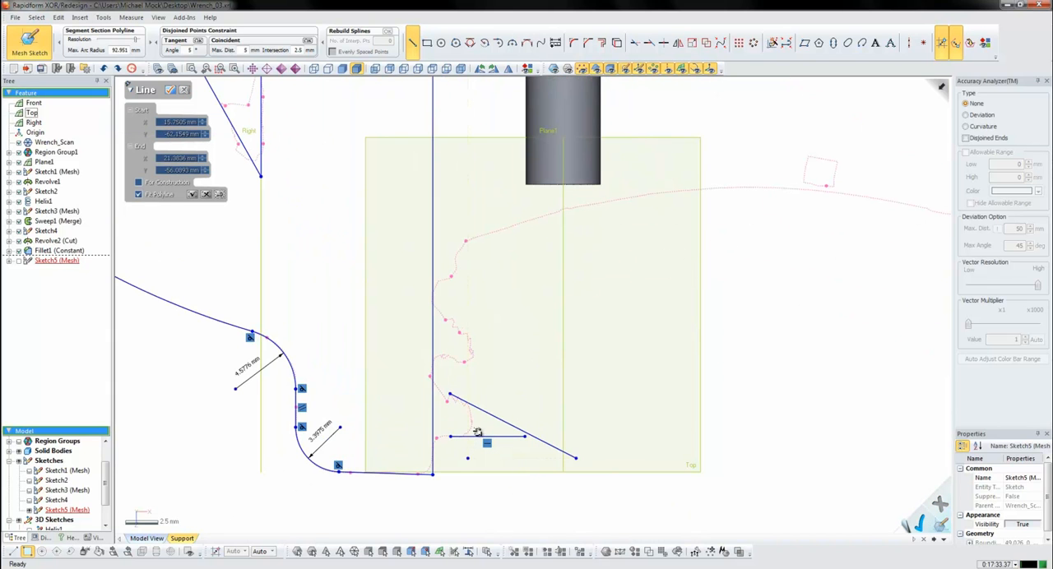
- Fillet the slanted and horizontal lines, then shrink the tip arc to about 1.2 mm radius
click(573, 42)
click(469, 405)
click(469, 435)
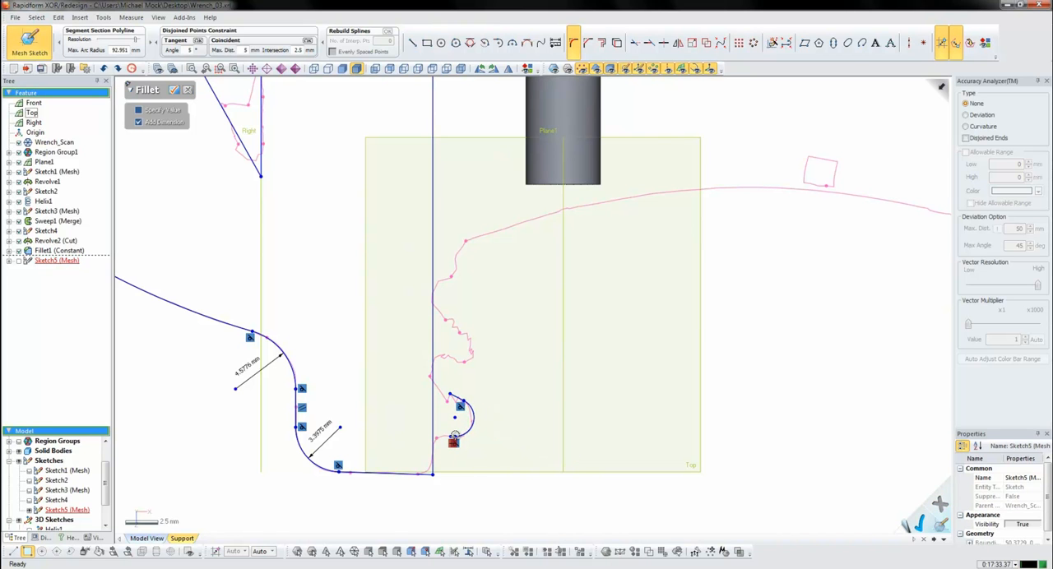
click(181, 90)
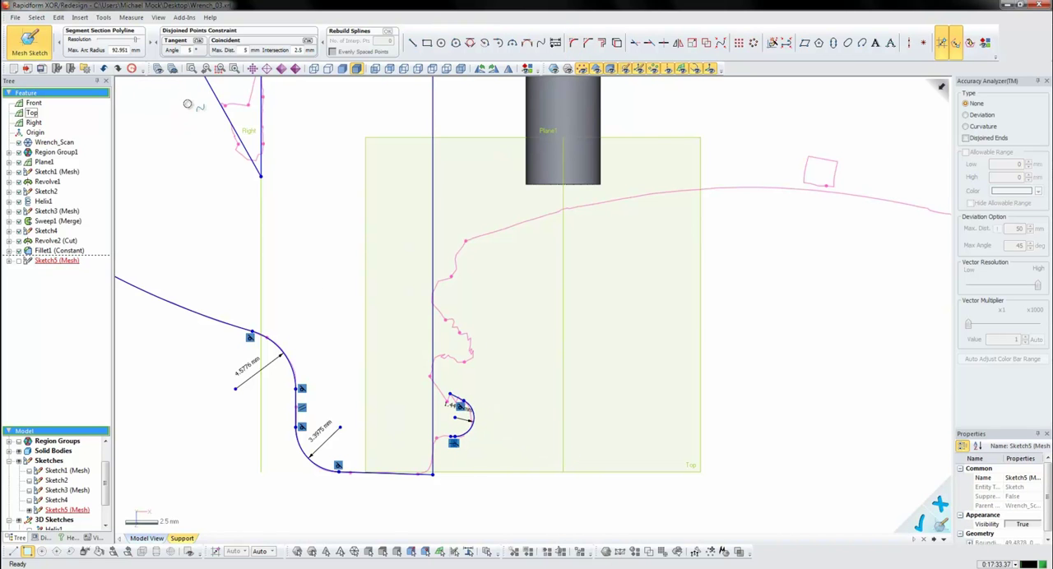
click(451, 406)
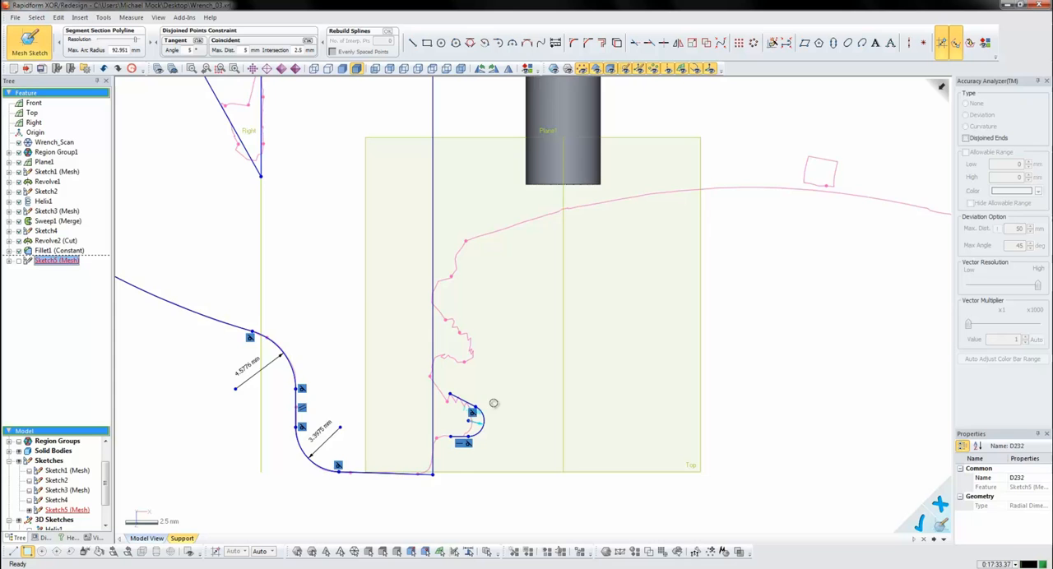
click(469, 435)
scroll(465, 432, up, 2)
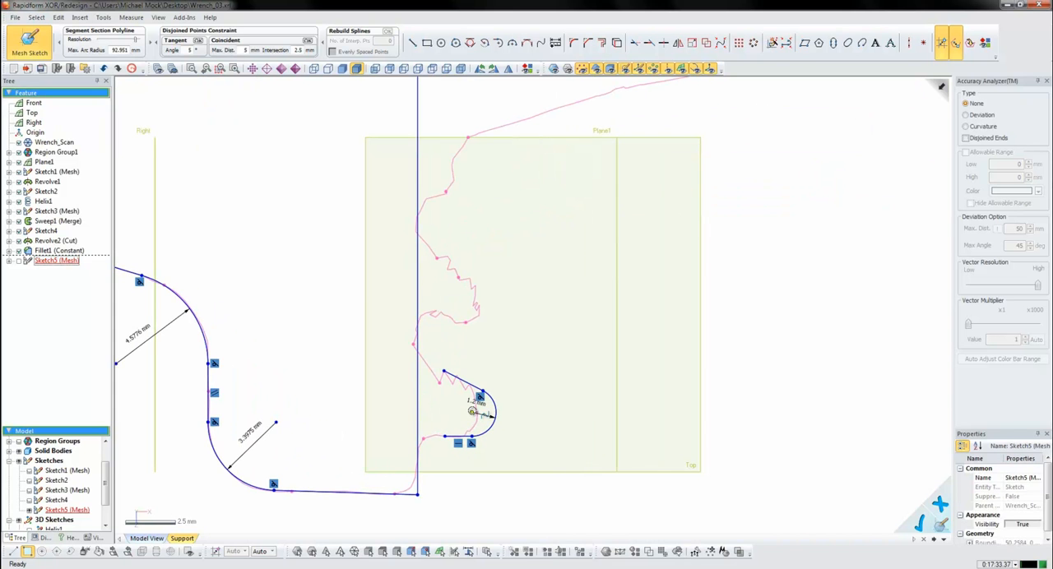
drag(472, 411, 458, 414)
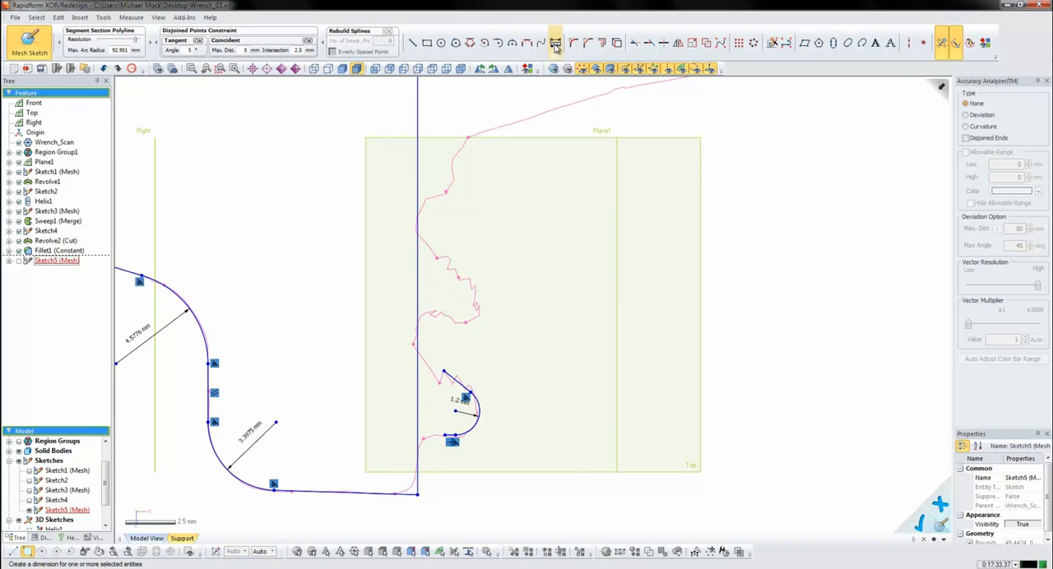
- Add a Smart Dimension on the slanted line and set its angle to 40°
click(555, 42)
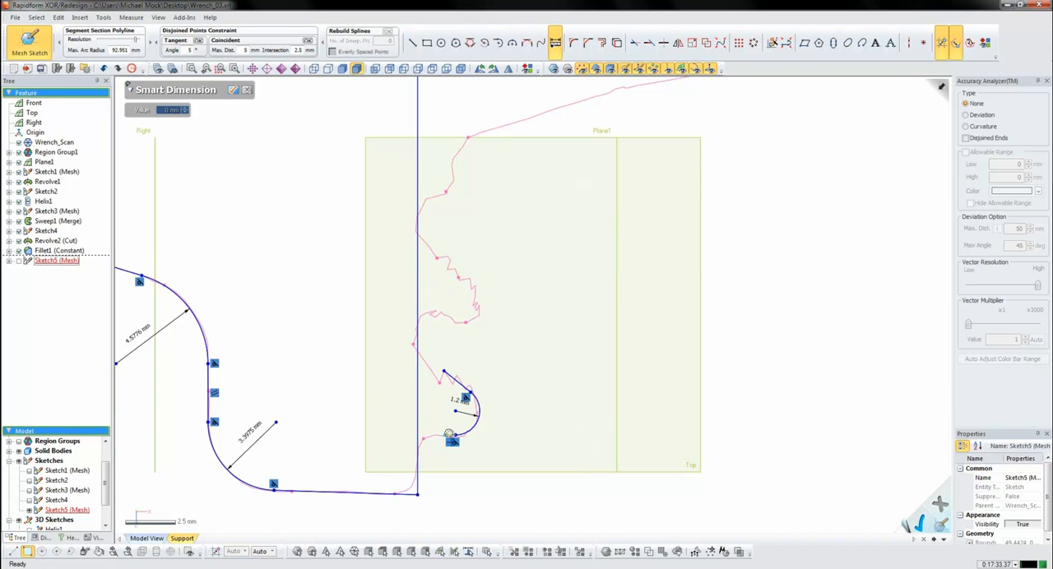
key(Escape)
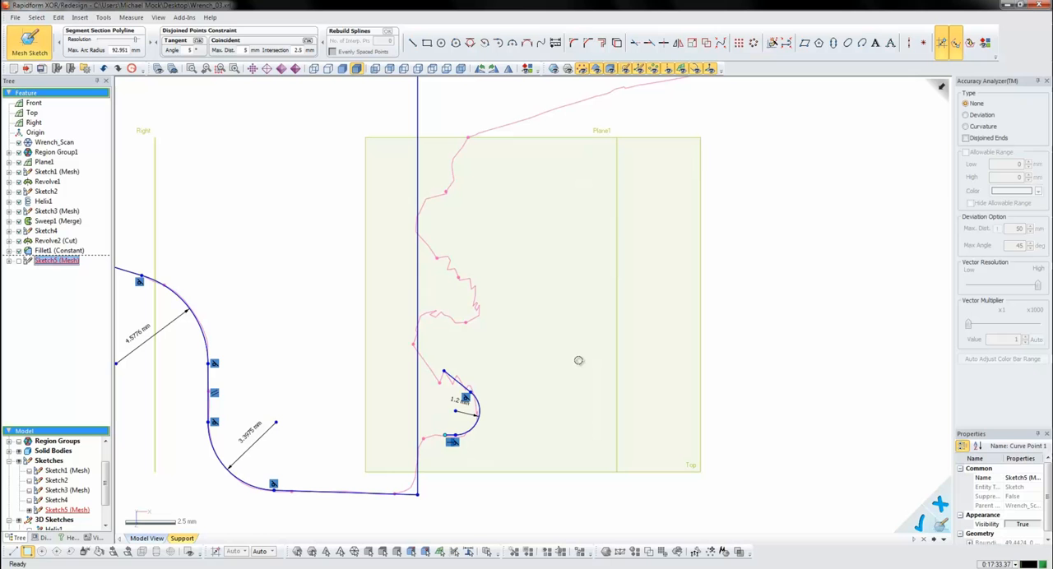
click(556, 42)
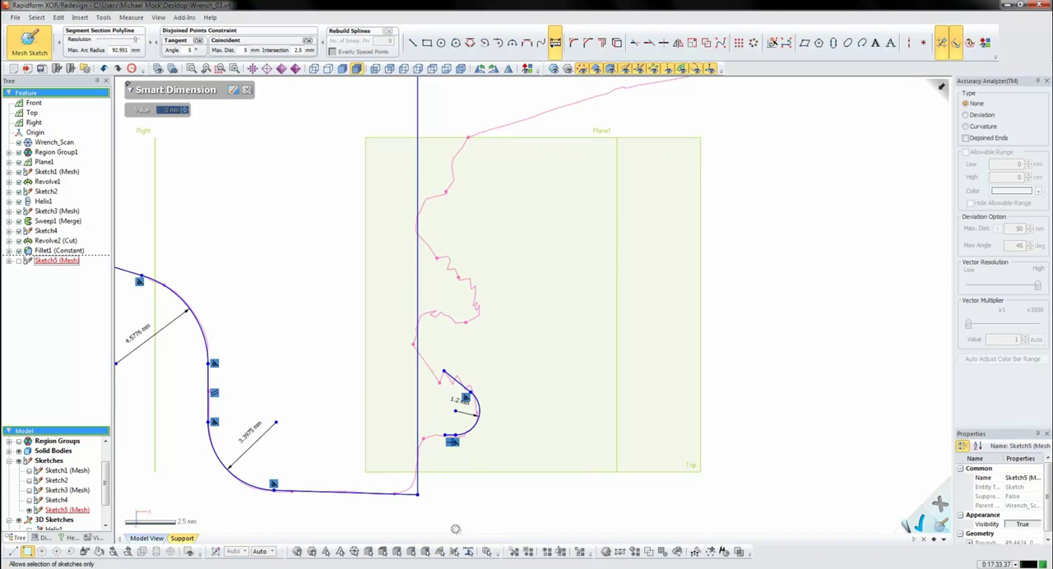
click(450, 435)
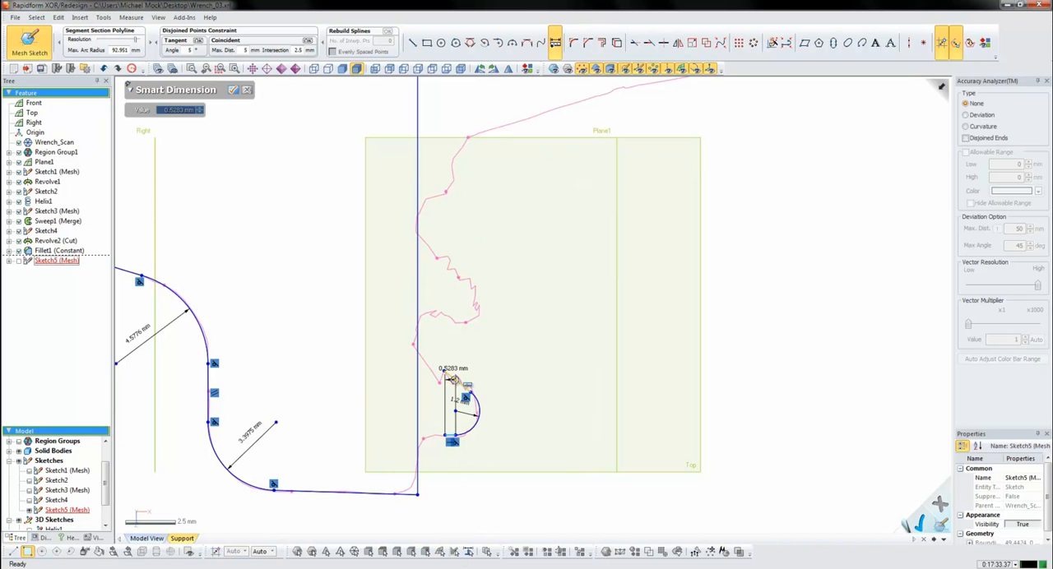
click(341, 354)
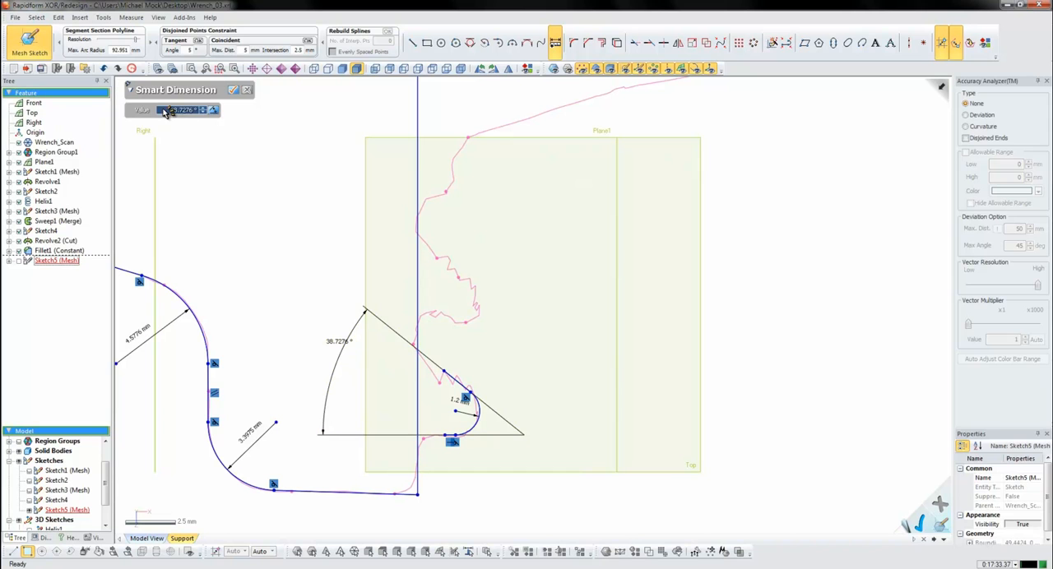
click(167, 111)
text(40)
key(Return)
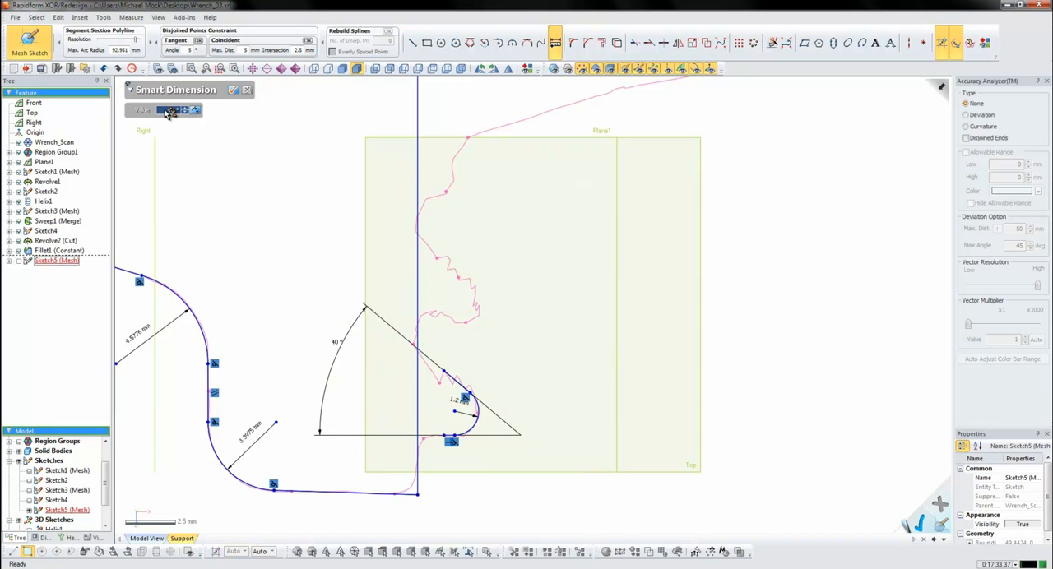
click(234, 90)
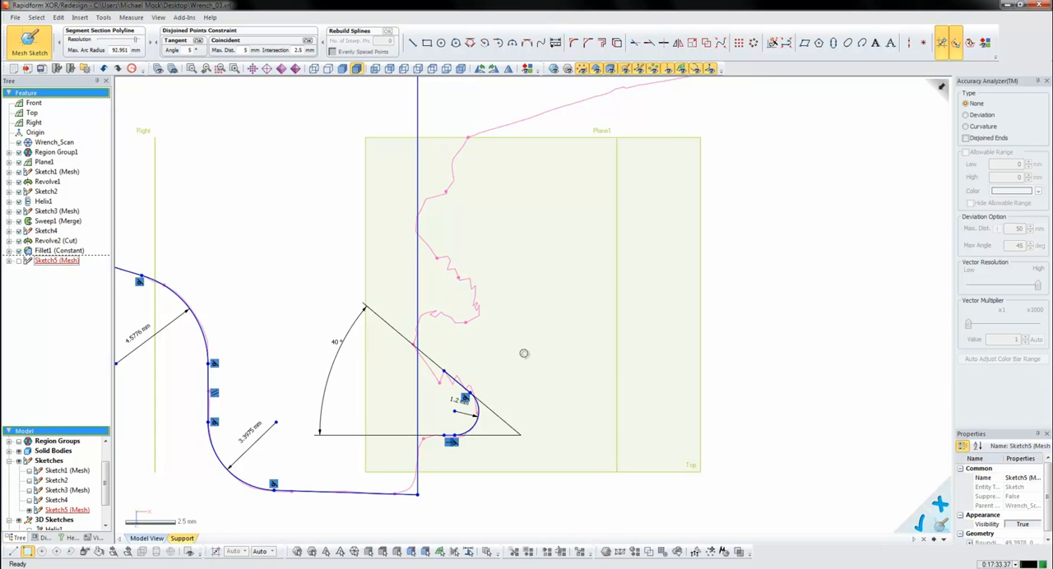
- Extend the slanted line and the bottom segment up to the vertical jaw line
click(649, 42)
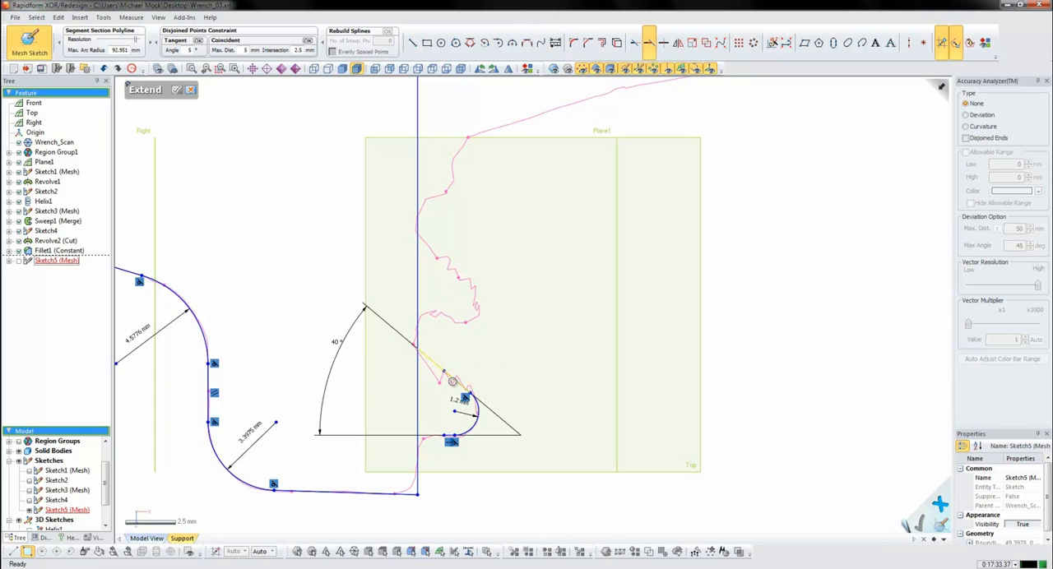
click(453, 382)
click(449, 436)
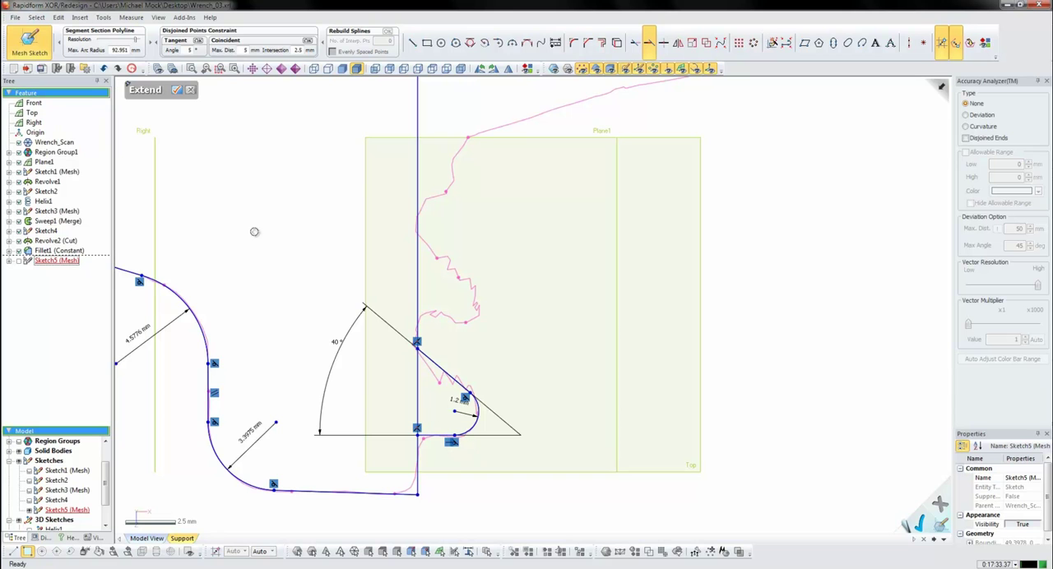
click(178, 90)
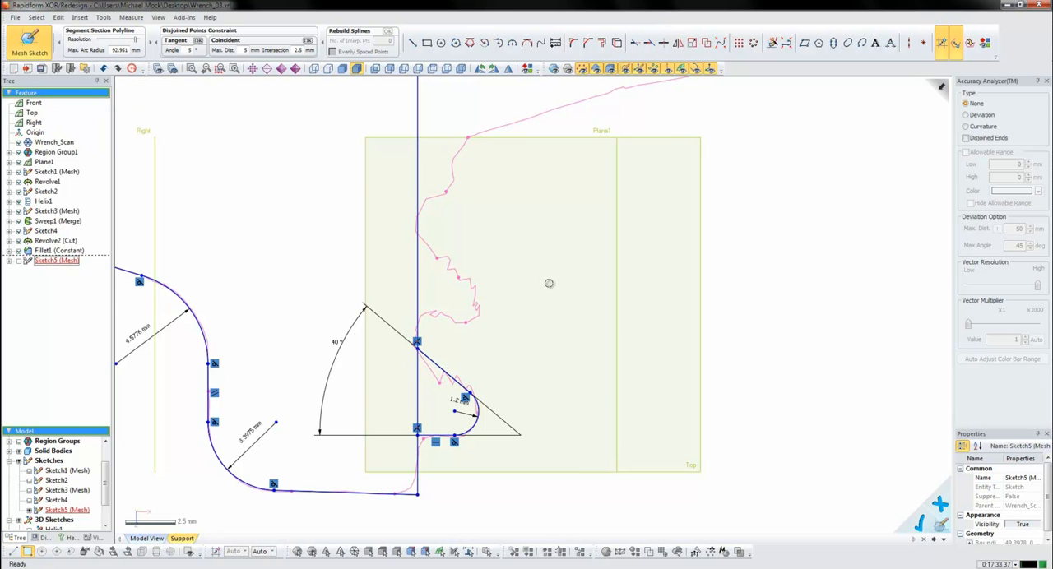
mouse_move(549, 283)
right_down()
mouse_move(547, 270)
mouse_move(520, 324)
right_up()
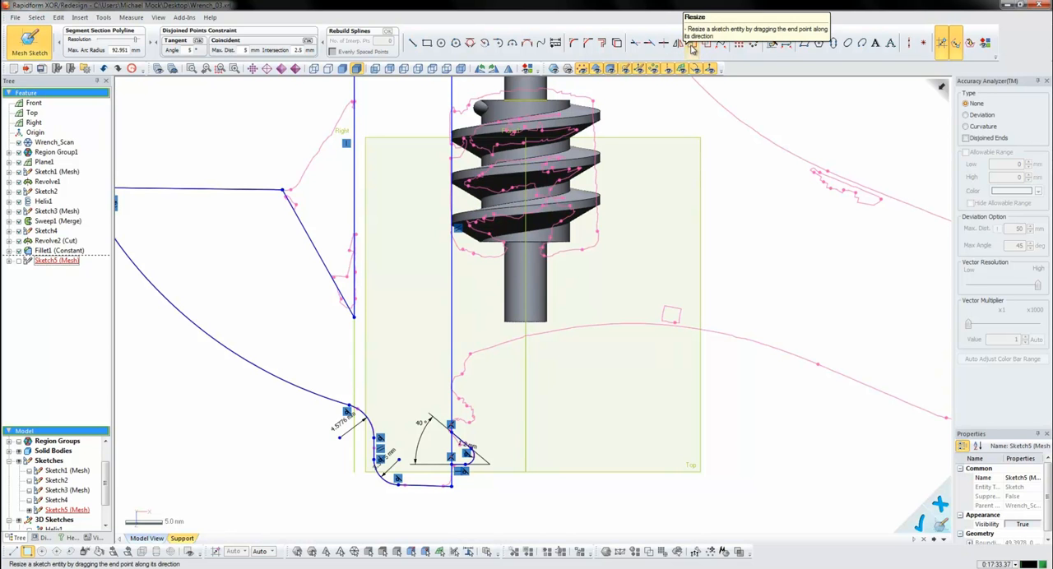
- Linear-pattern the three tooth curves at 90° with 5.65 mm spacing along the vertical line
click(738, 44)
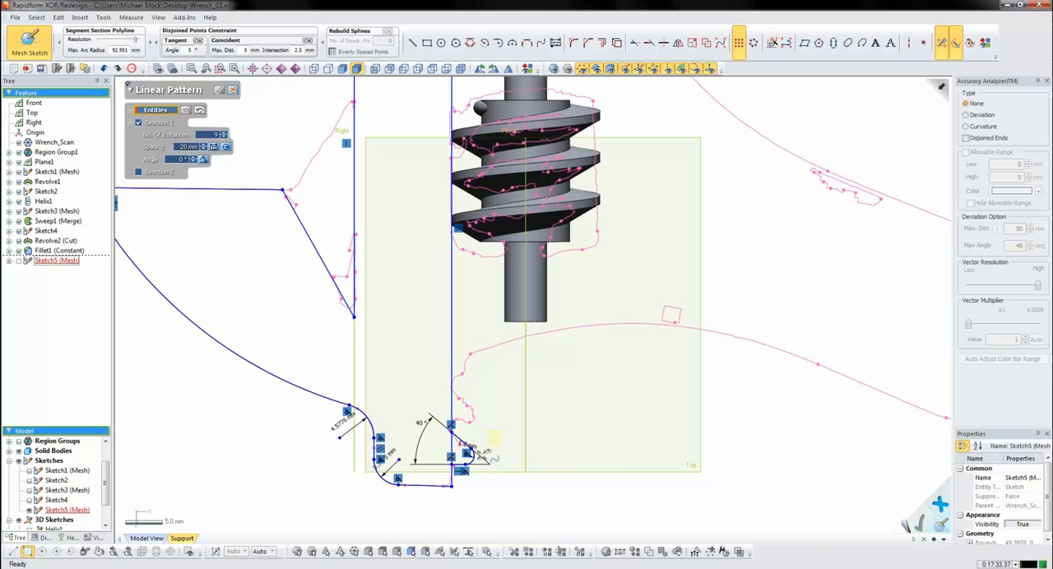
click(462, 487)
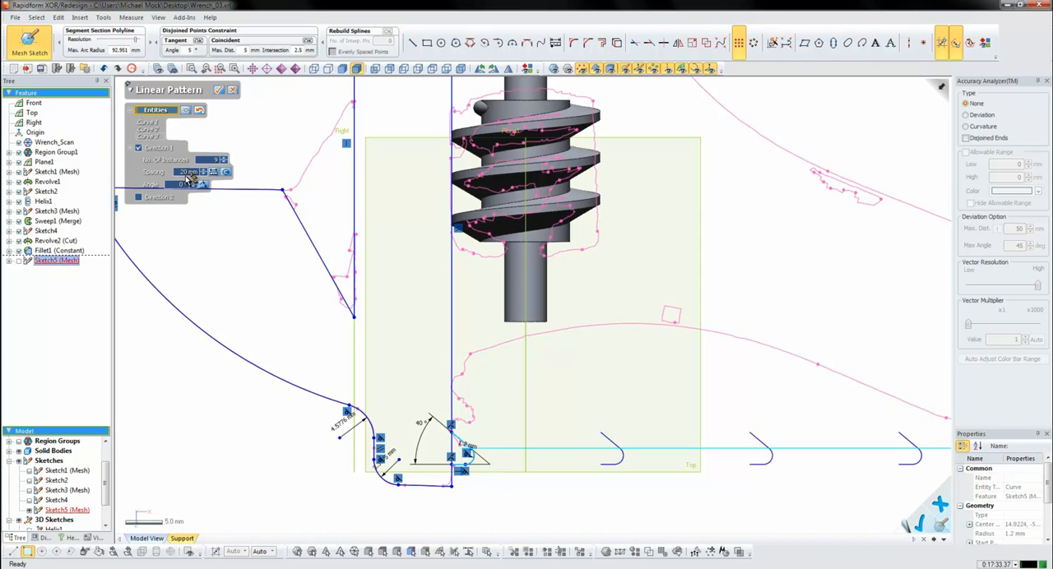
text(180)
key(Return)
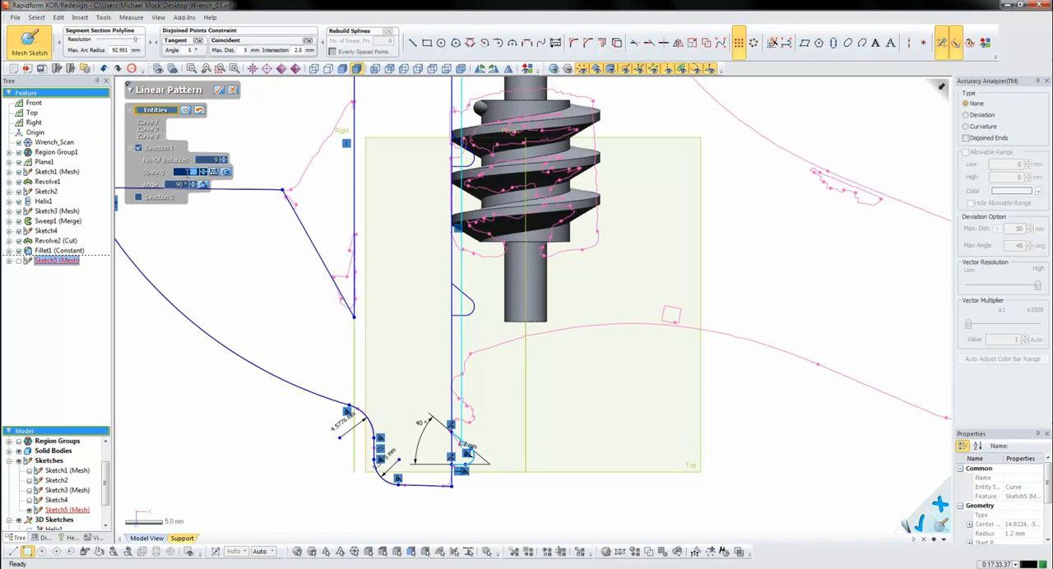
text(5.65)
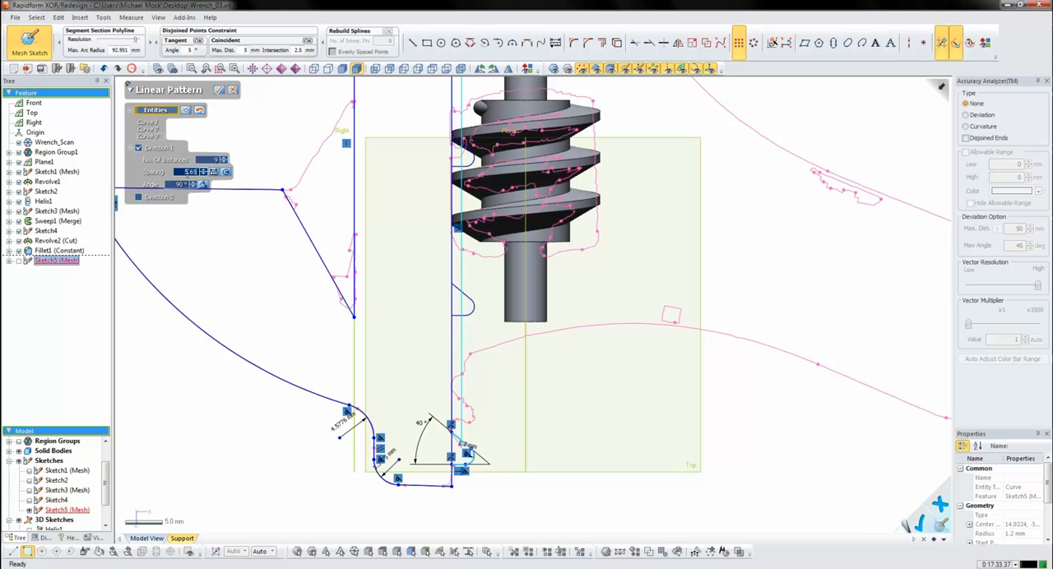
key(Return)
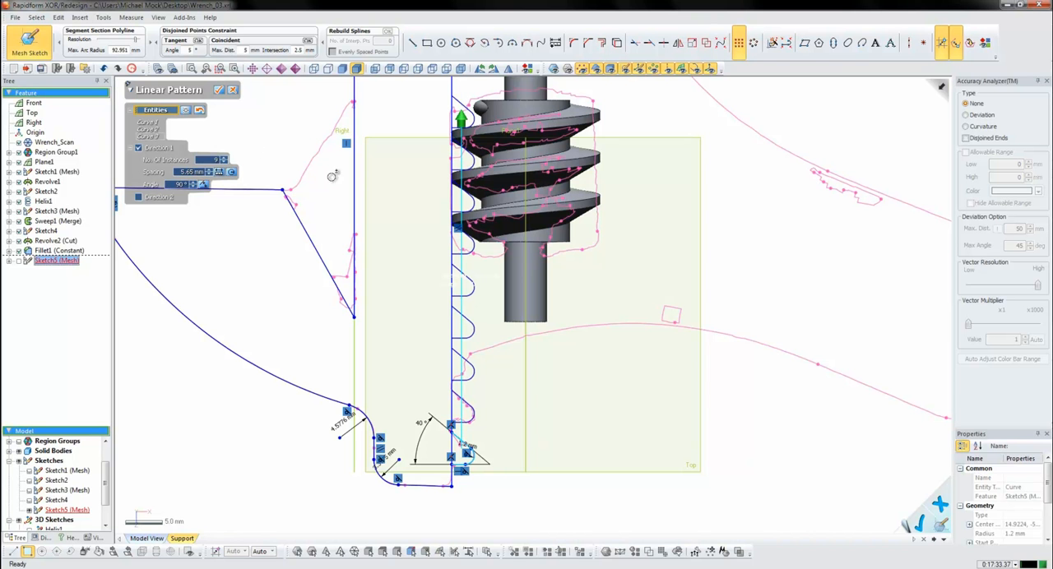
scroll(413, 254, up, 2)
scroll(428, 222, up, 2)
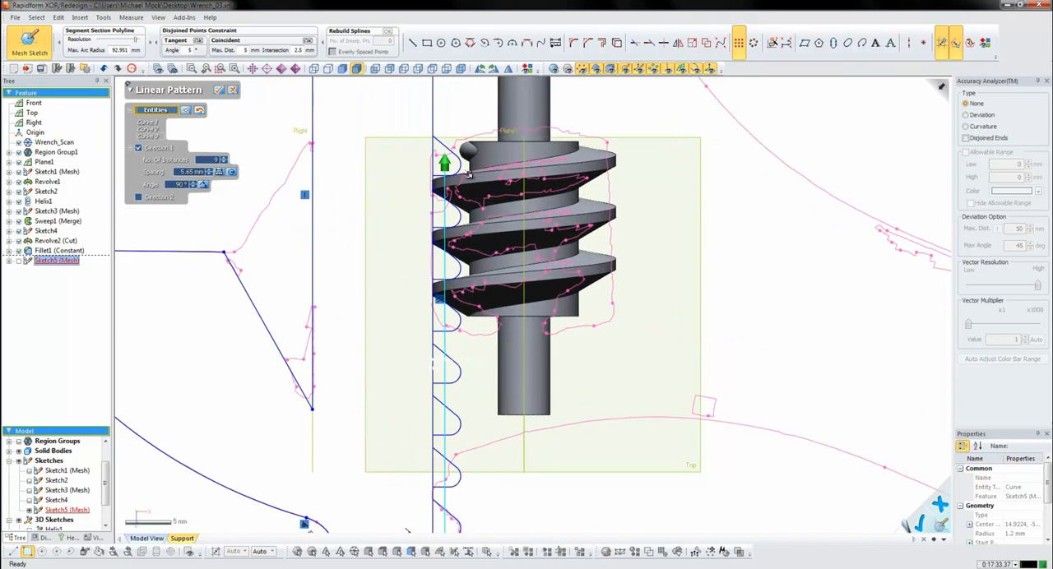
scroll(450, 178, up, 3)
scroll(449, 177, up, 3)
scroll(449, 178, down, 1)
scroll(482, 425, down, 1)
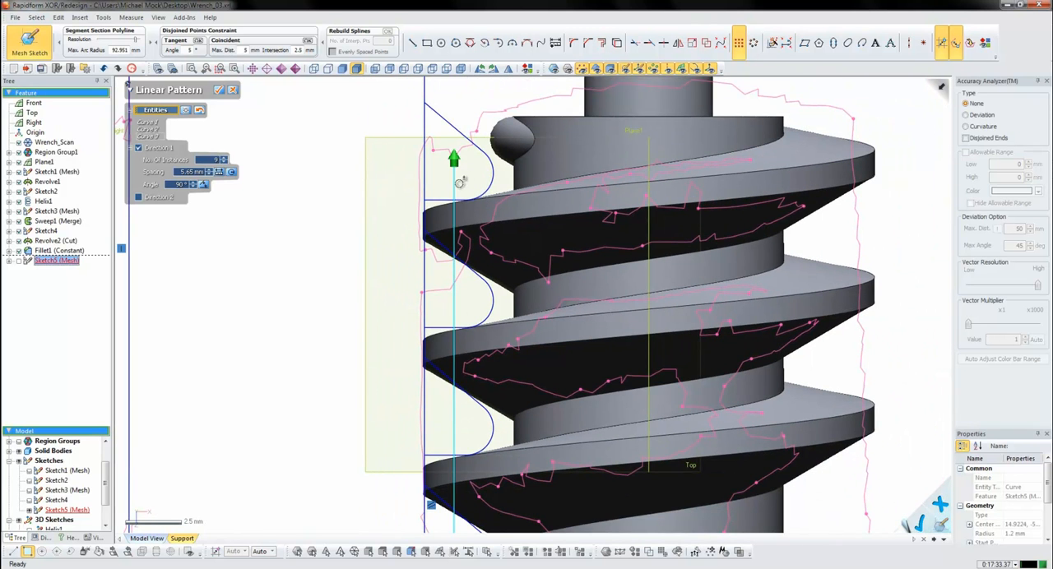
click(220, 90)
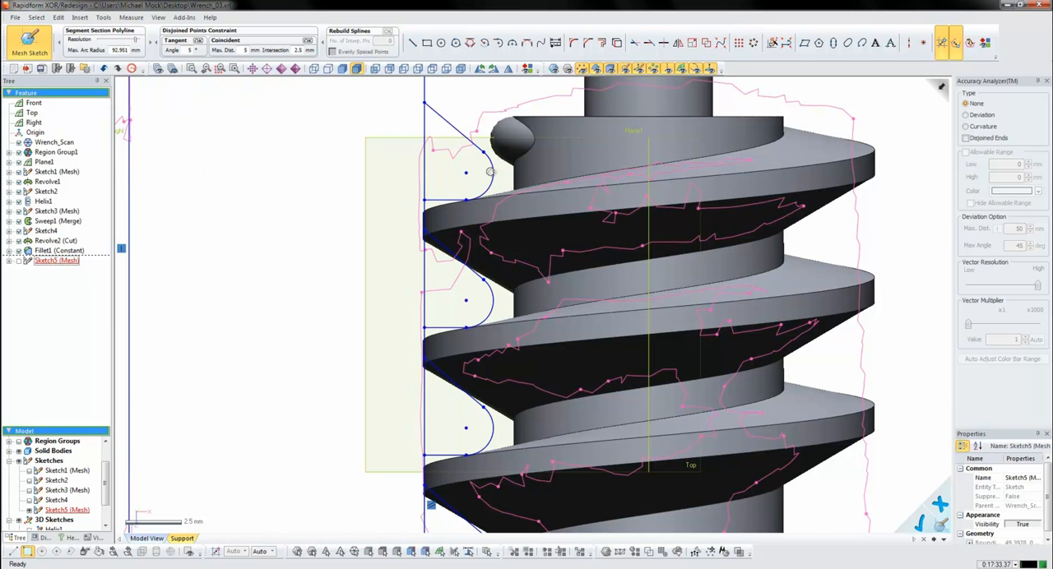
- Delete the top diagonal line and arc and draw a vertical line up from the top tooth
click(468, 142)
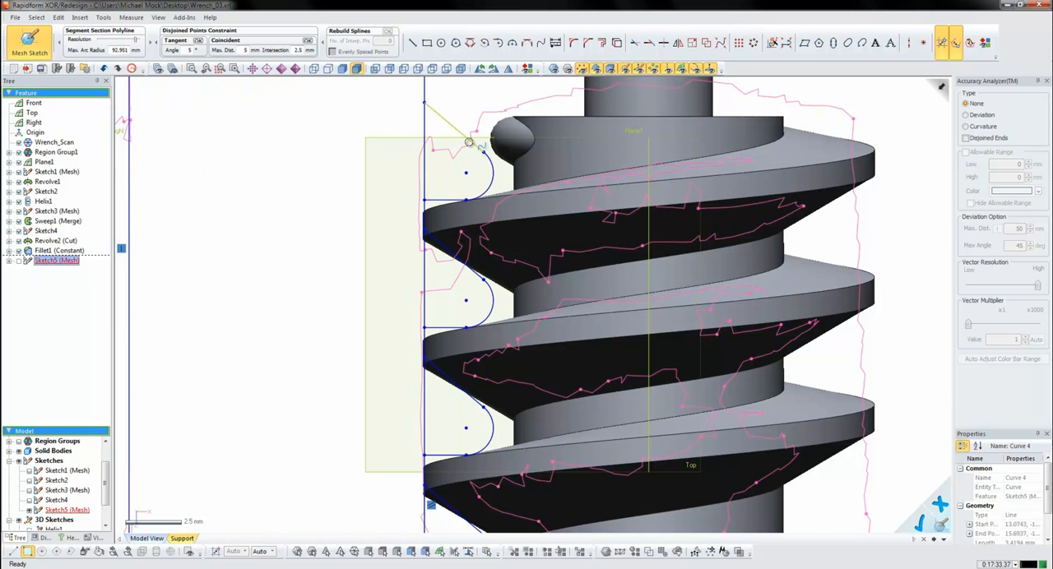
key(Delete)
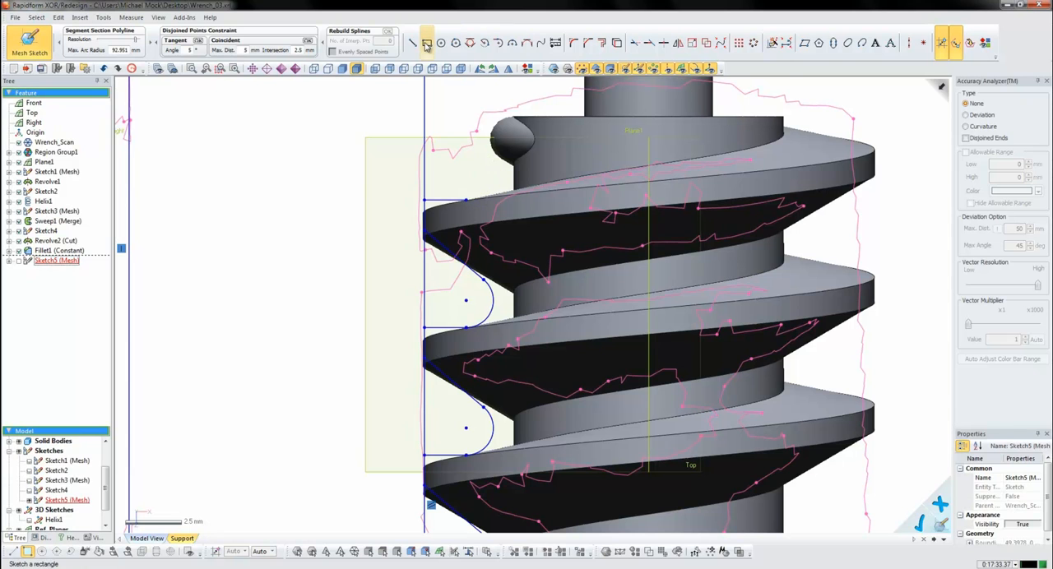
click(412, 42)
click(482, 170)
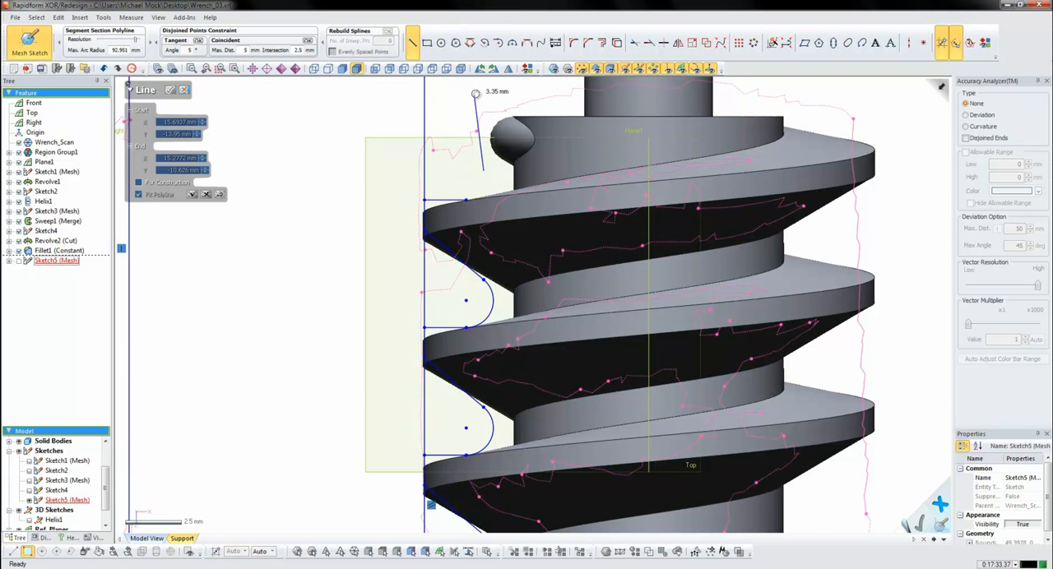
click(483, 88)
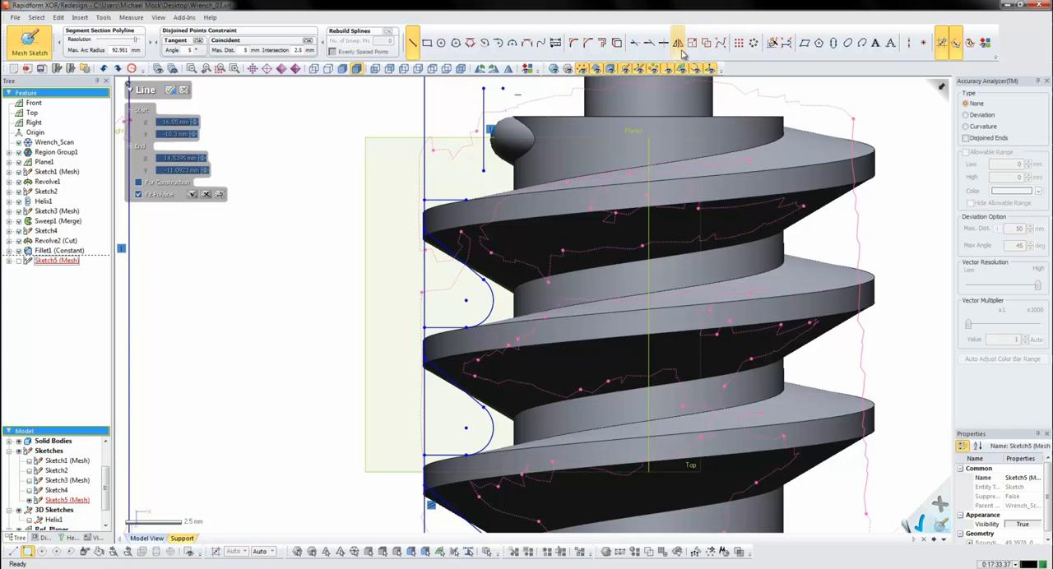
- Round the top corner of the profile with a small ~1 mm fillet
click(573, 42)
click(484, 153)
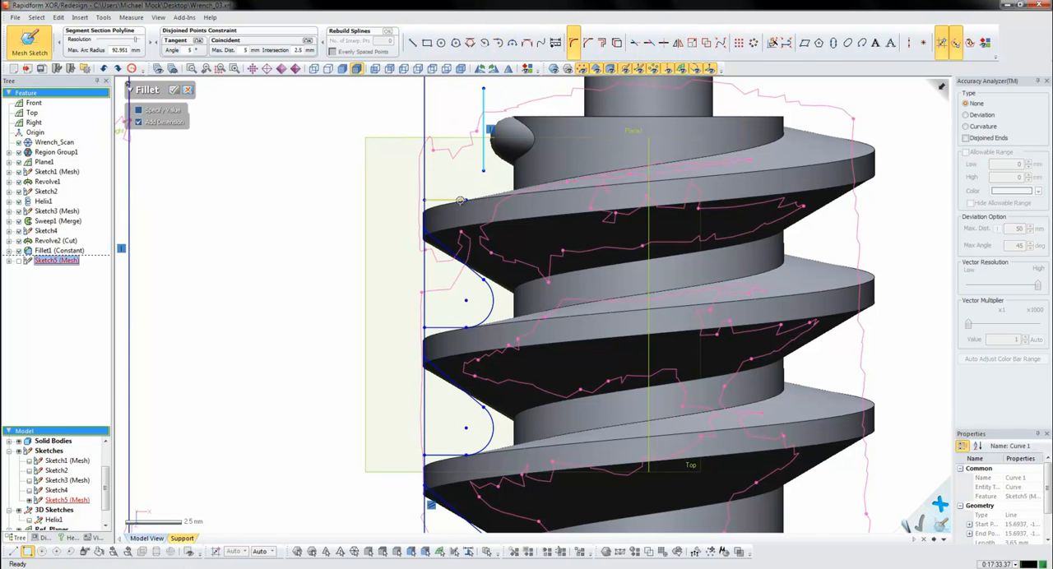
click(461, 200)
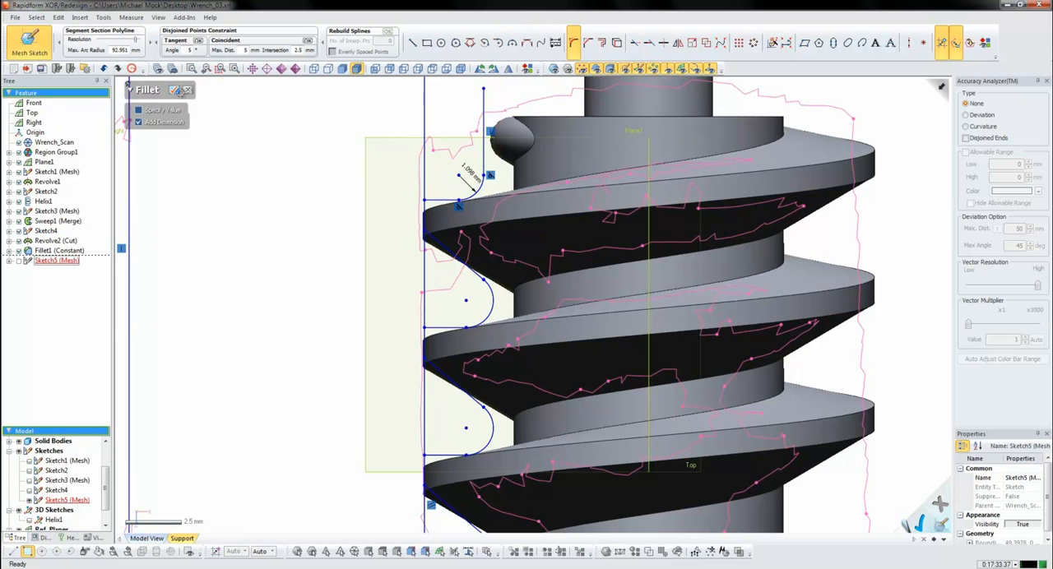
click(187, 88)
scroll(500, 111, down, 5)
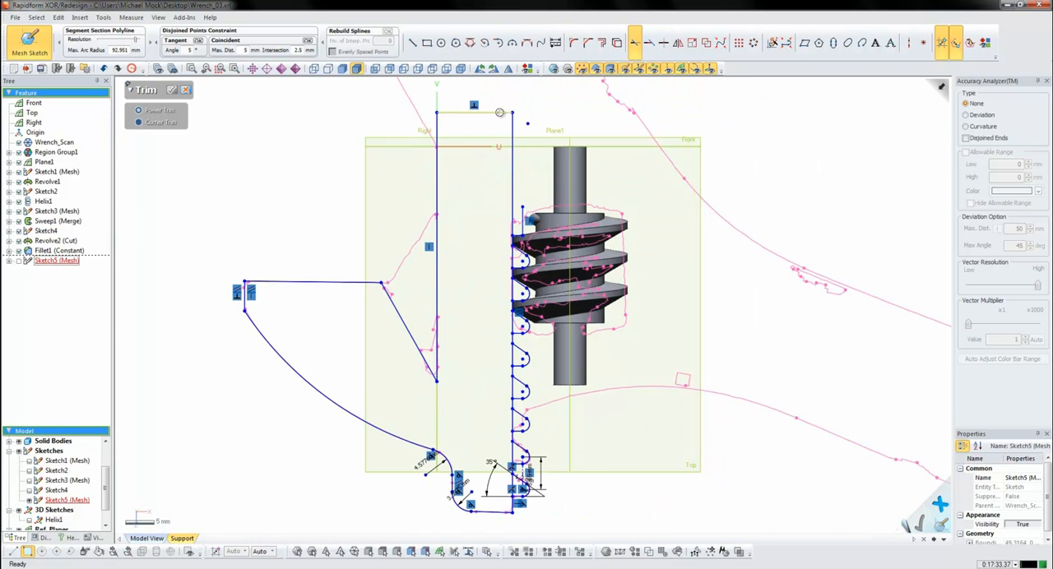
- Undo the wrong trim, corner-join the top segment to the vertical line and trim the inner vertical
click(499, 112)
key(ctrl+z)
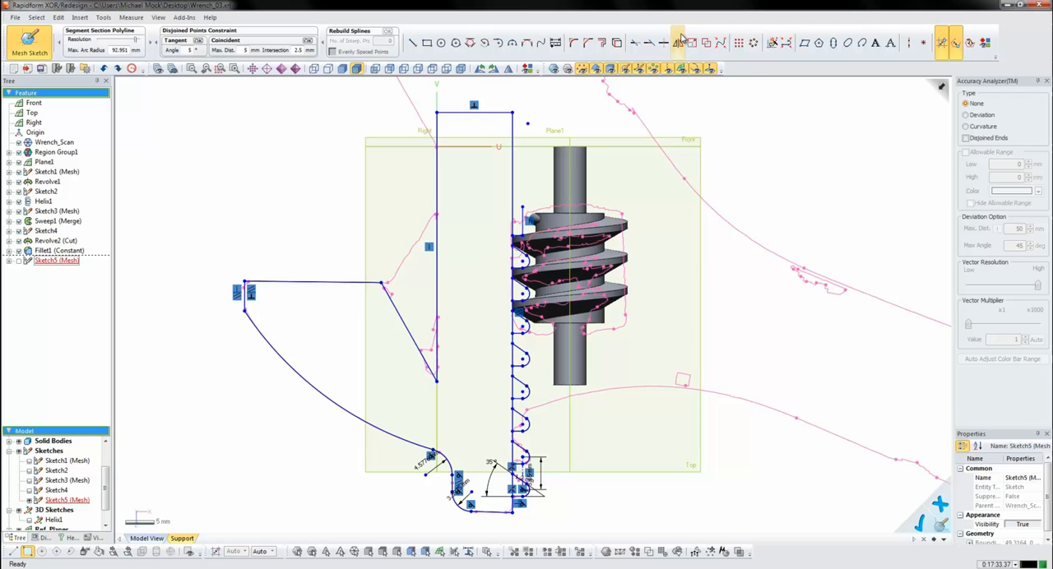
click(157, 122)
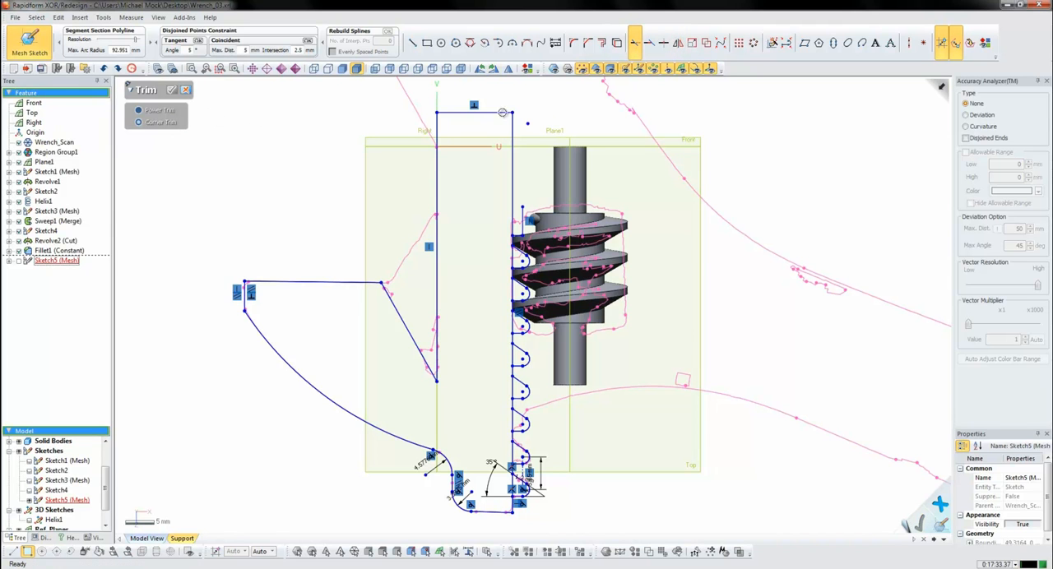
click(502, 112)
click(521, 212)
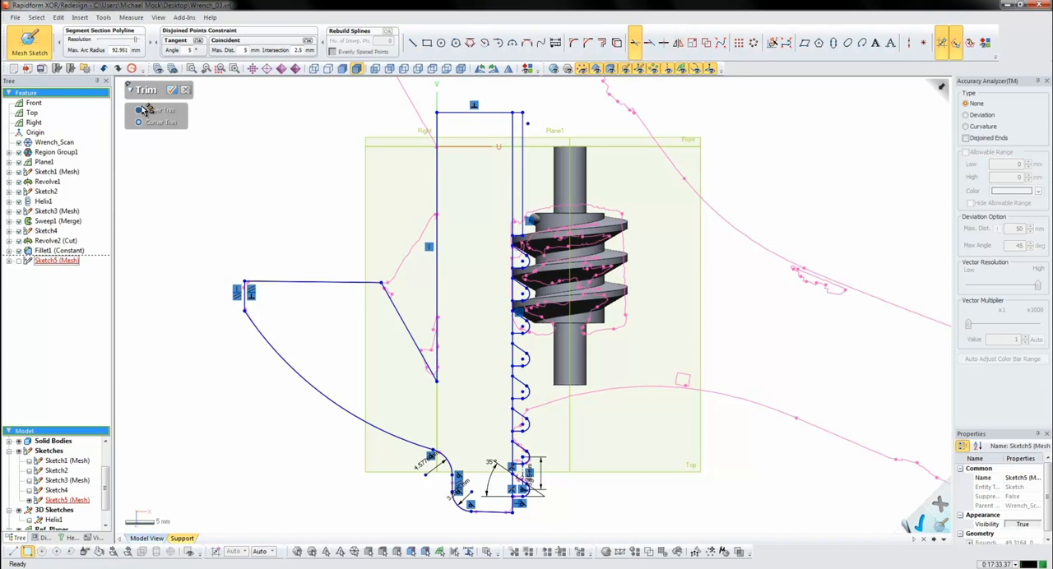
click(510, 152)
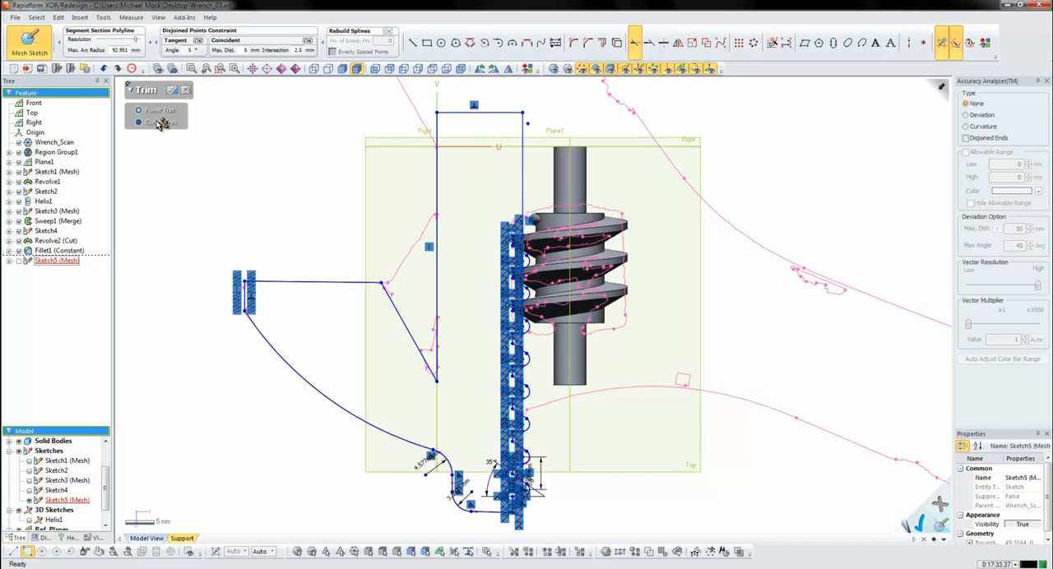
click(175, 90)
scroll(543, 198, up, 1)
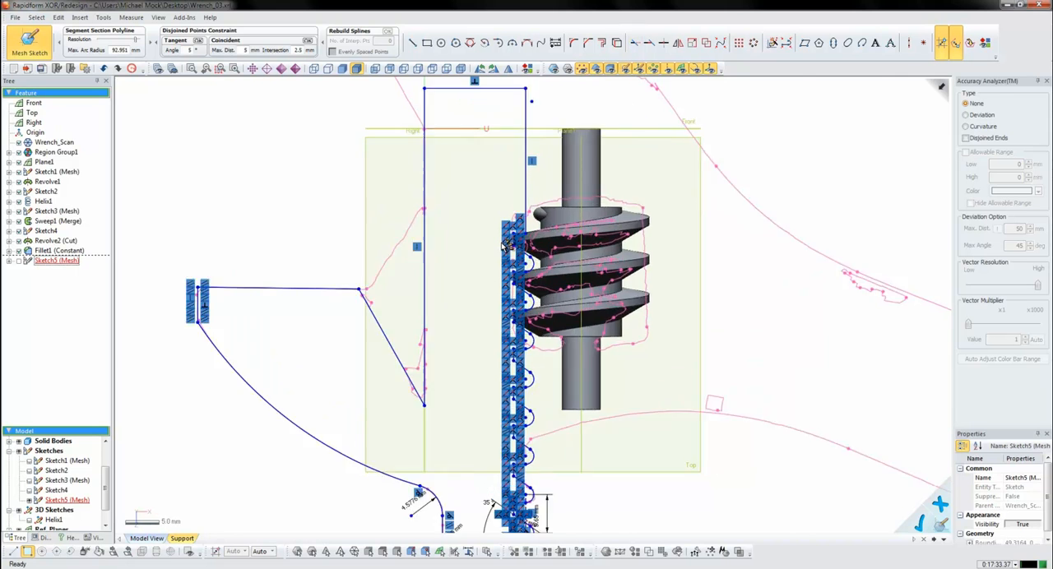
scroll(566, 177, up, 4)
scroll(567, 177, down, 2)
scroll(555, 222, down, 2)
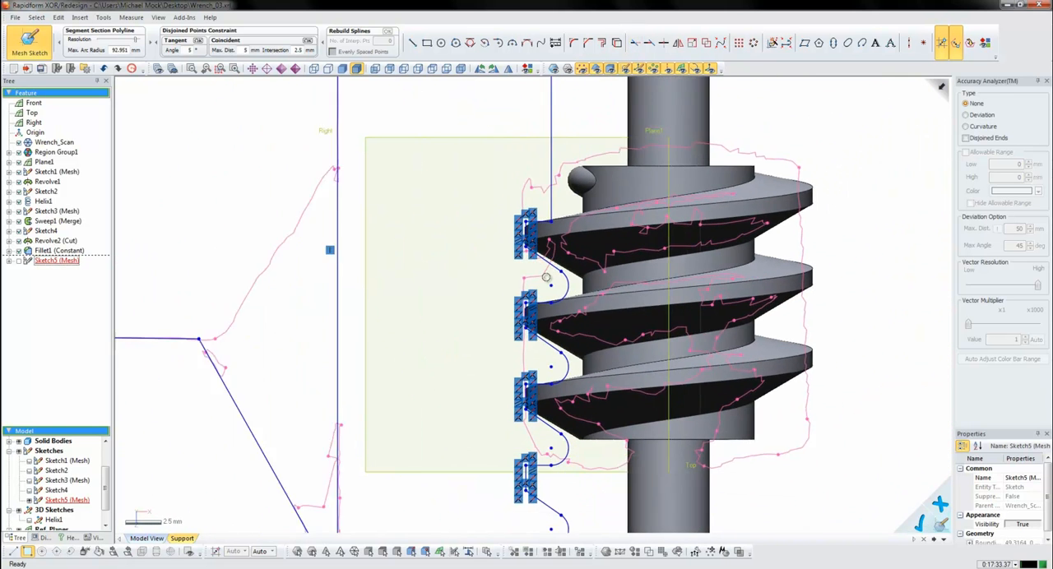
scroll(545, 276, down, 2)
scroll(545, 276, down, 1)
scroll(543, 279, down, 1)
scroll(538, 283, down, 2)
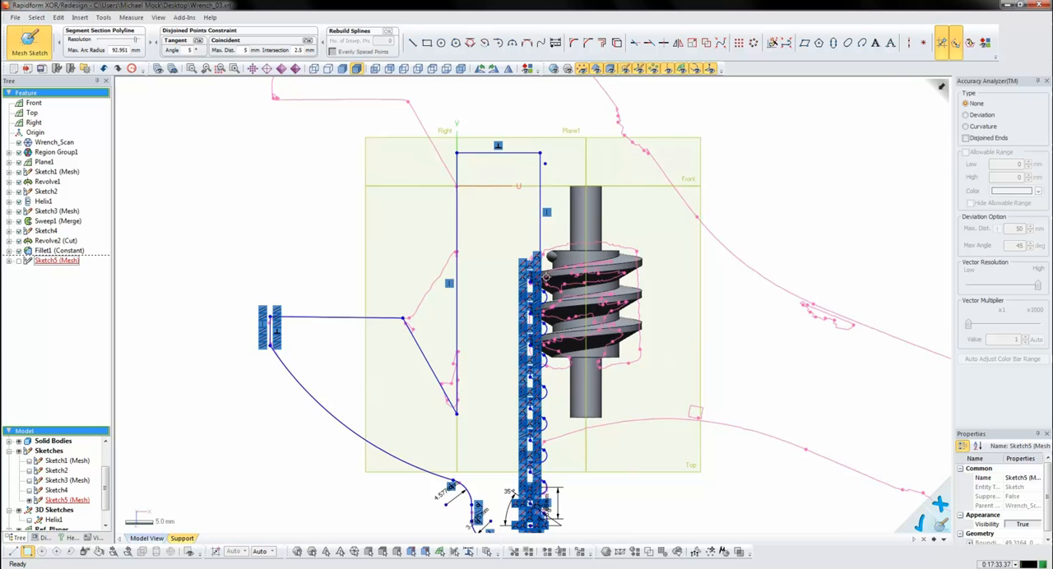
scroll(535, 292, down, 1)
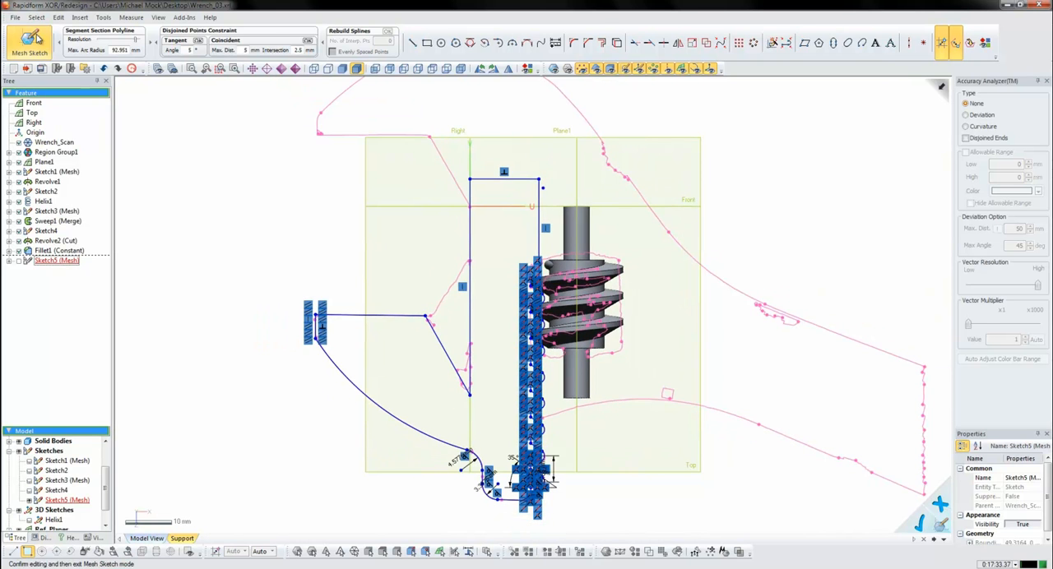
- Extrude the jaw profile as a Mid Plane solid 33 mm thick (Extrude1)
click(61, 29)
click(360, 31)
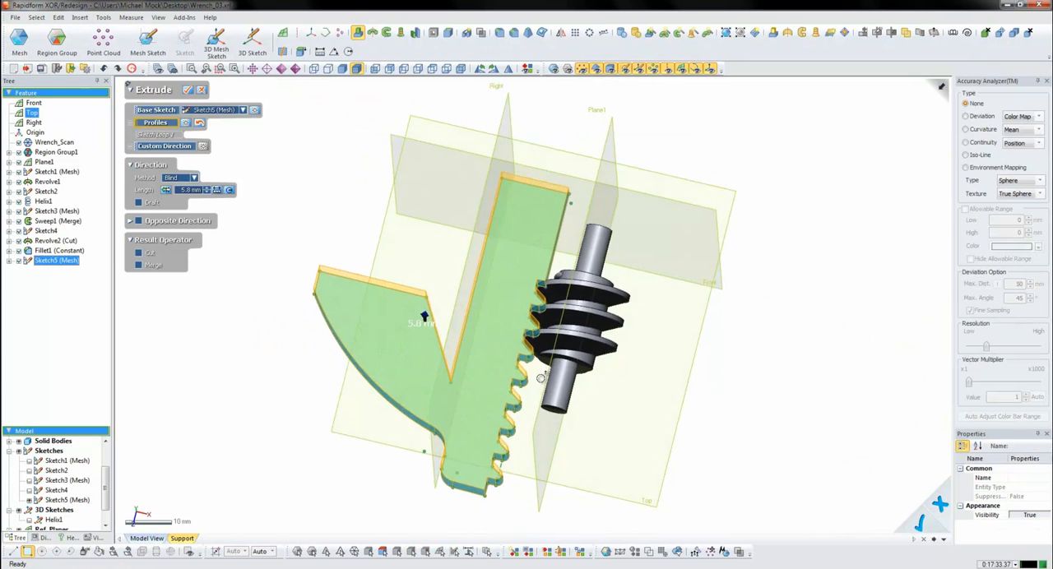
right_drag(641, 298, 651, 314)
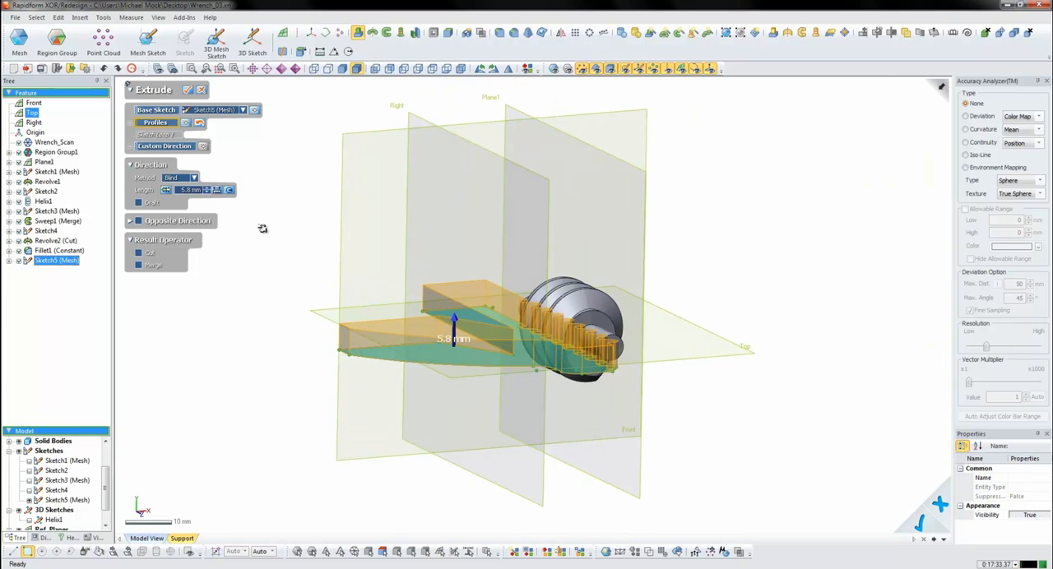
click(196, 177)
click(190, 244)
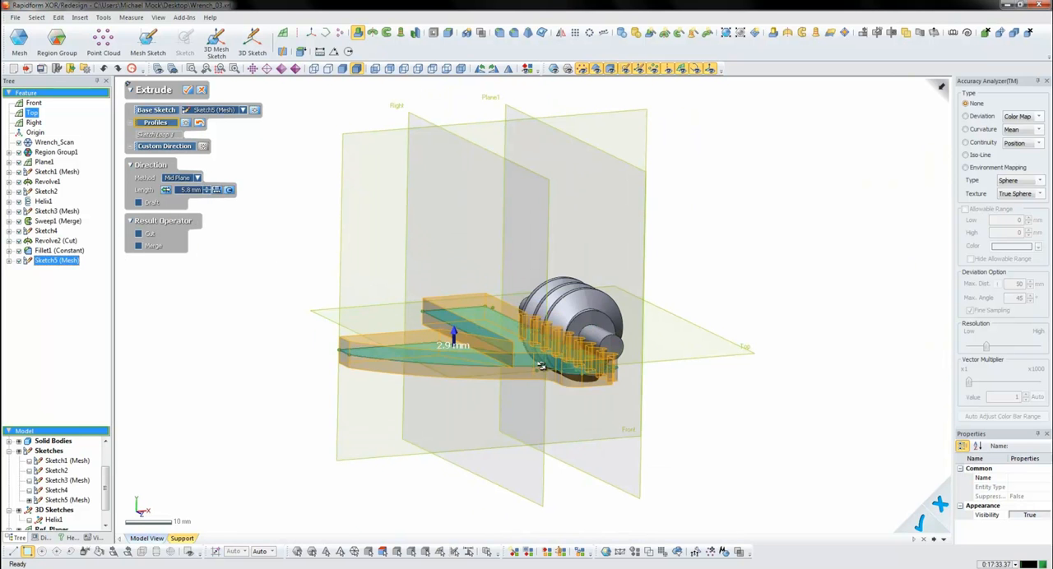
right_drag(428, 313, 435, 330)
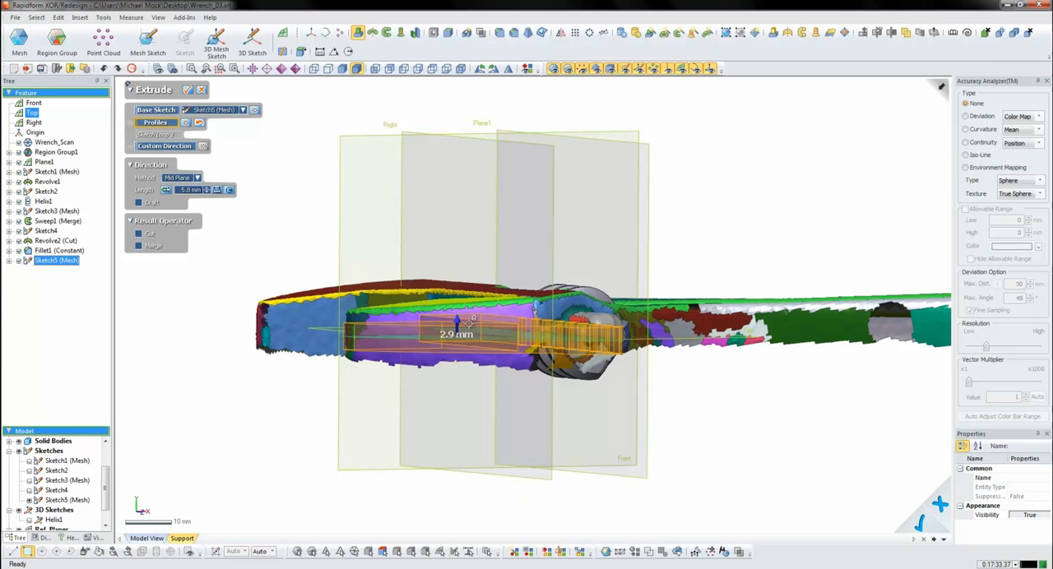
drag(472, 319, 457, 255)
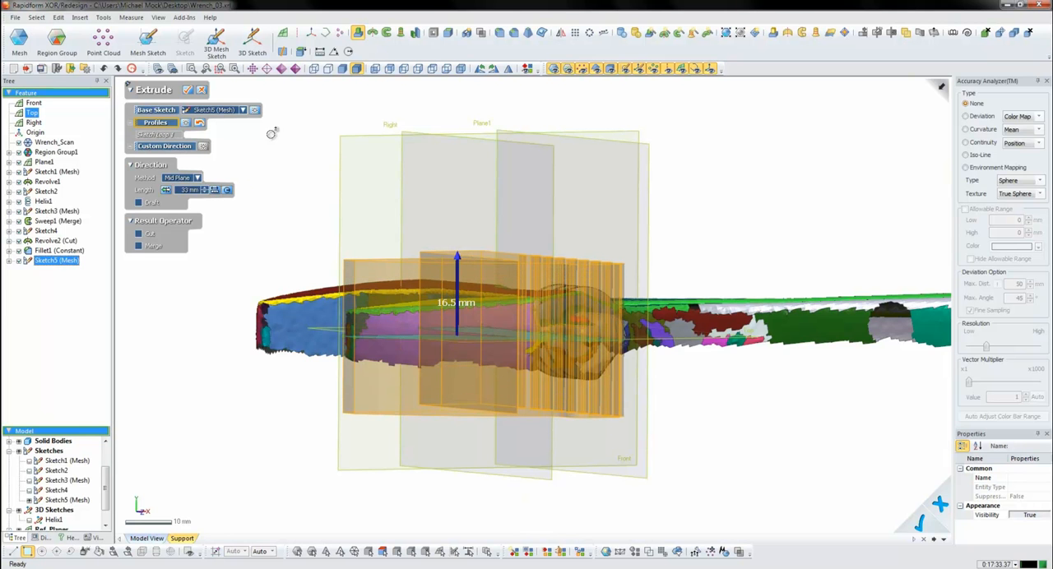
click(189, 90)
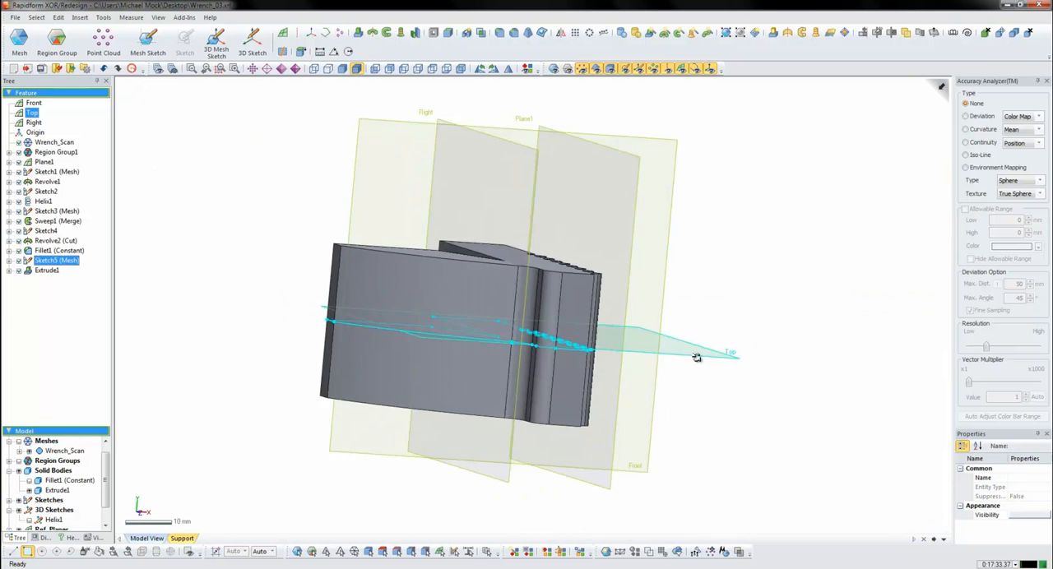
- Sketch the screw-pocket circle and slot as Sketch6 and bring it into Extrude
right_drag(696, 355, 461, 281)
click(147, 39)
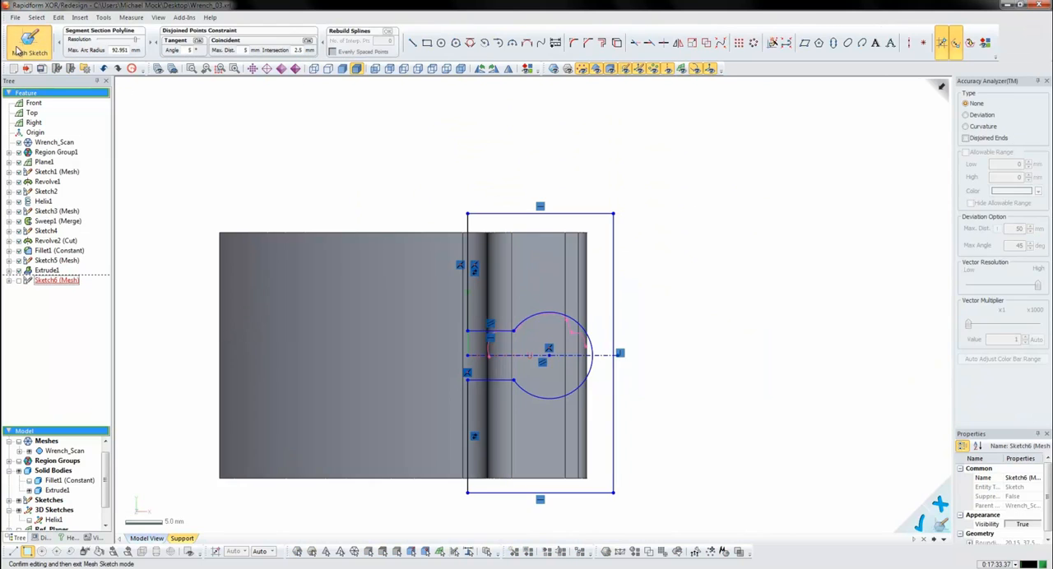
click(358, 32)
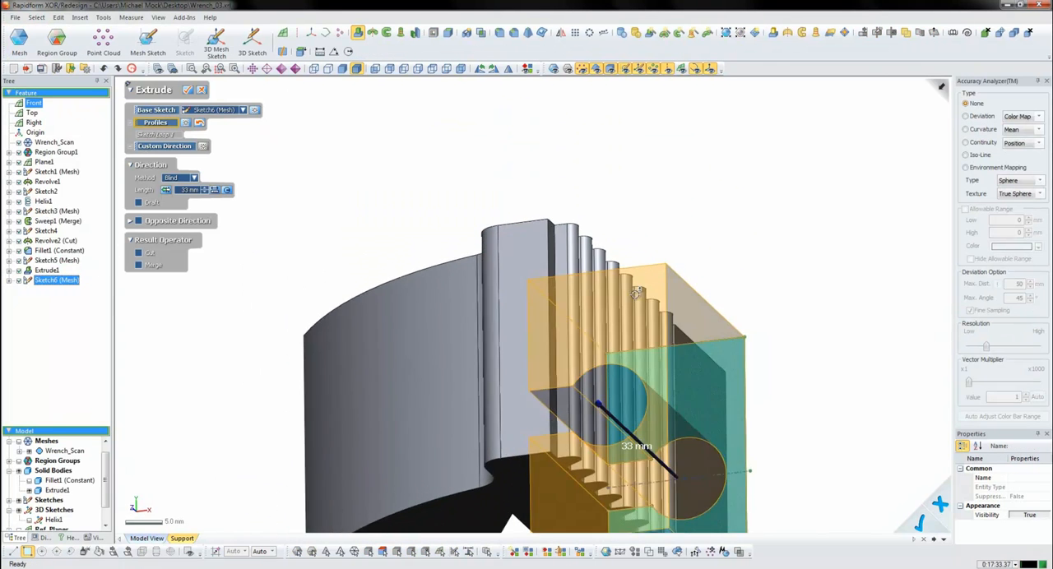
mouse_move(602, 301)
right_down()
mouse_move(587, 369)
mouse_move(587, 353)
mouse_move(468, 364)
right_up()
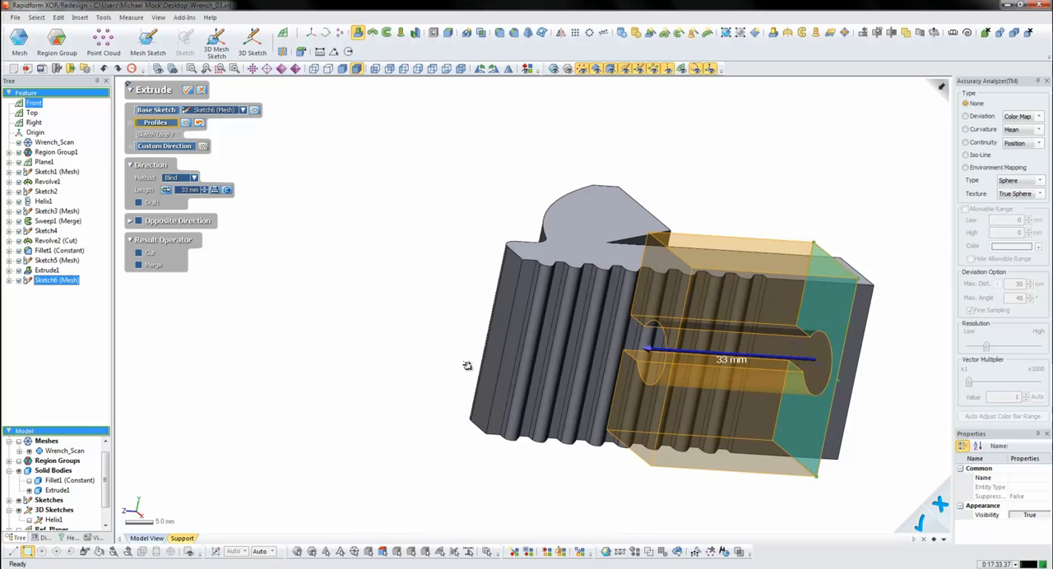
- Cut Sketch6 Through All in both directions (Extrude2, Boolean1) and select the Front plane
click(189, 179)
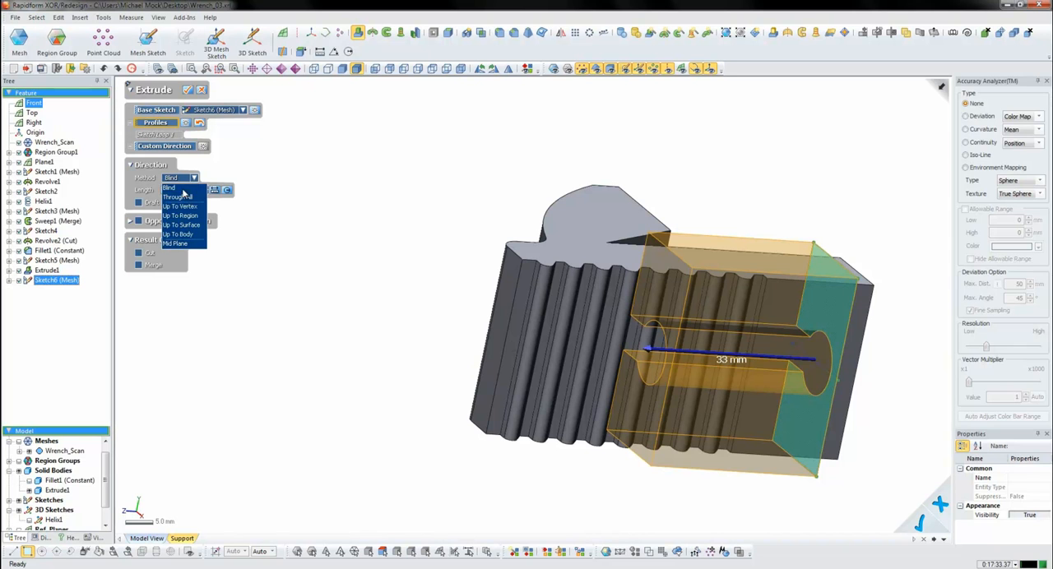
click(177, 235)
click(174, 210)
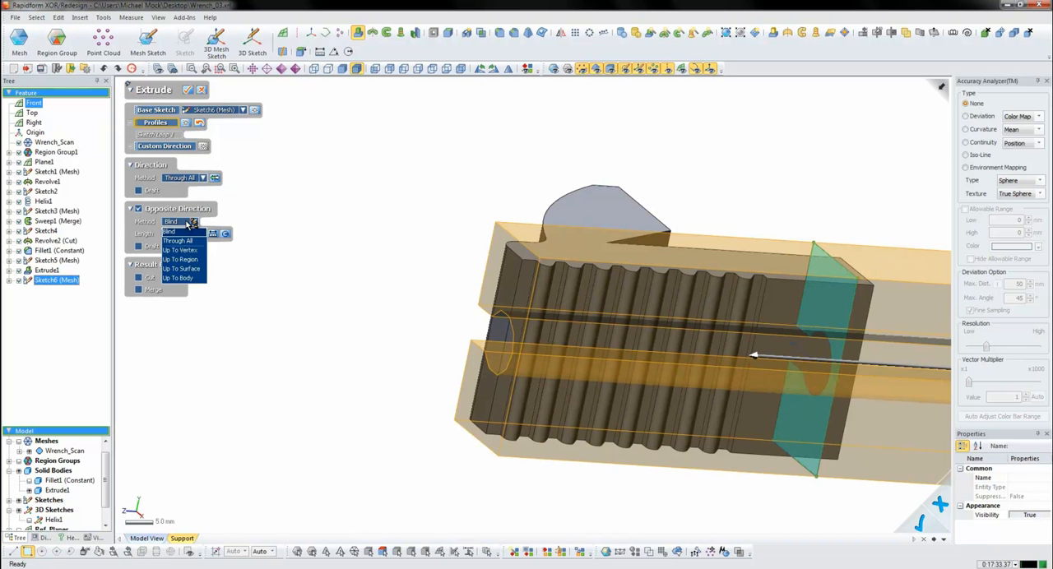
click(175, 241)
click(158, 272)
key(Return)
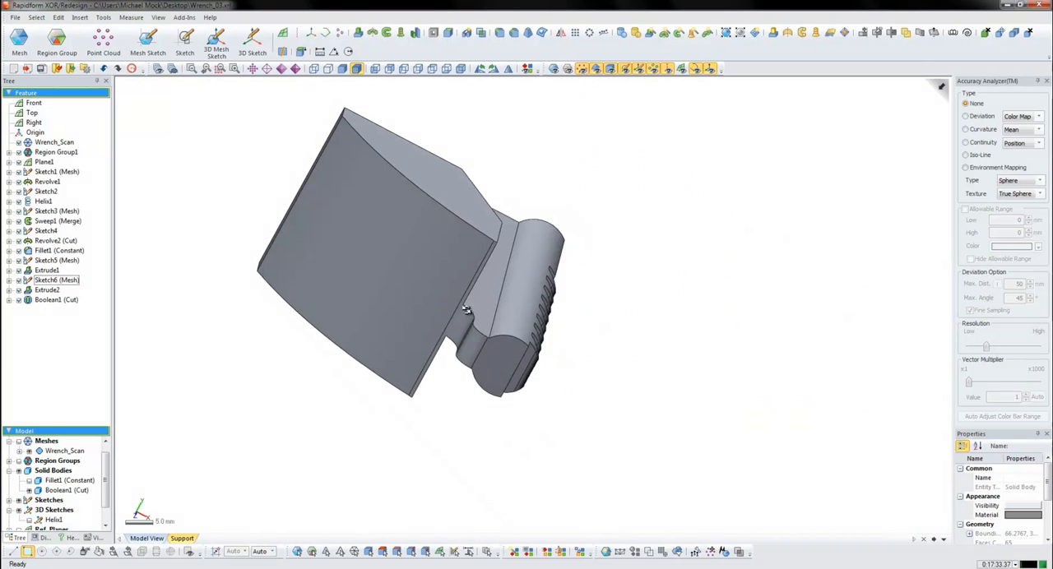
right_drag(460, 312, 548, 229)
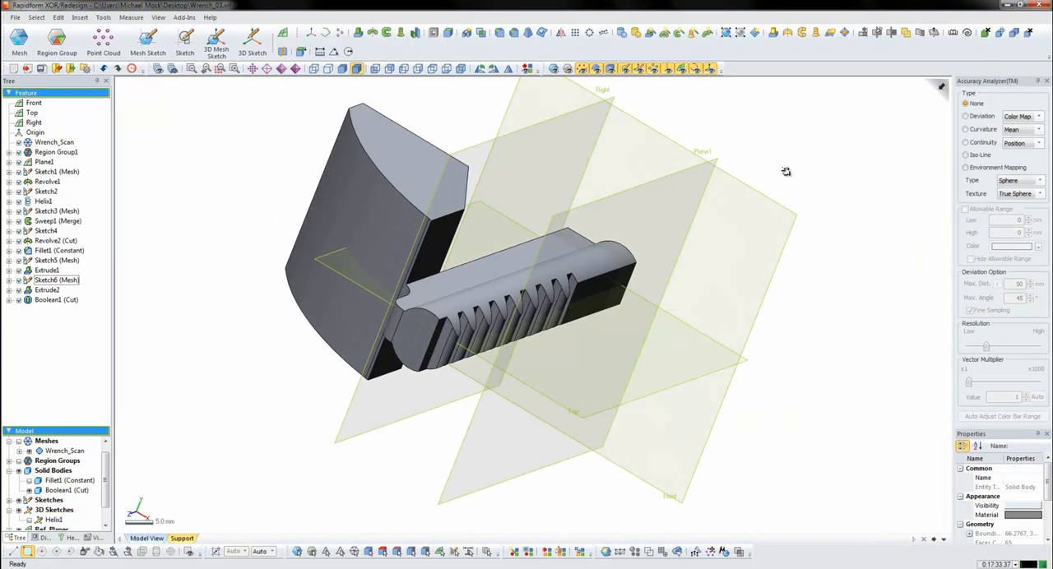
click(666, 146)
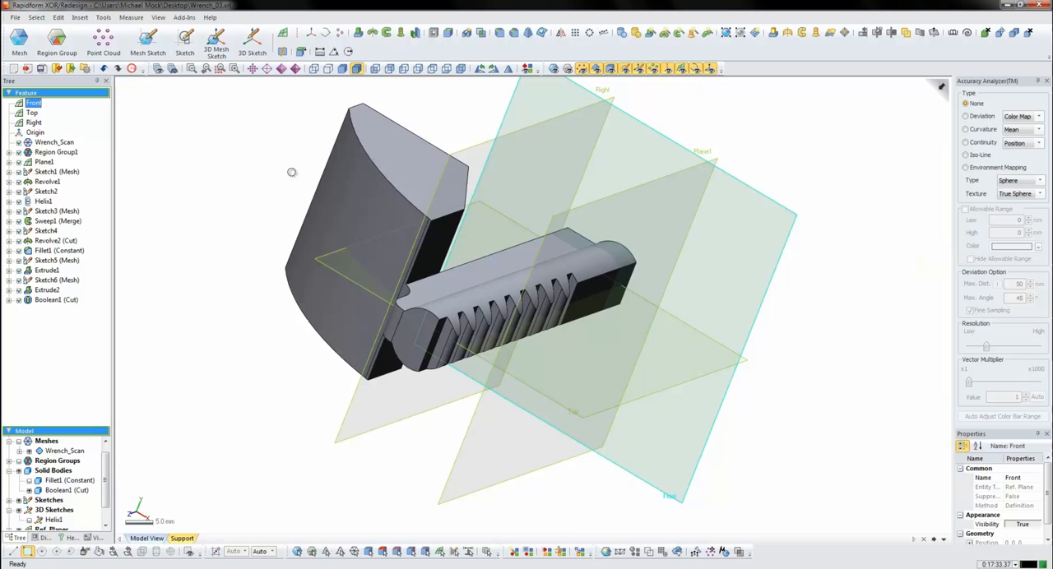
- Mirror the slanted outline curves in Sketch7 on the Front plane and exit the sketch
click(148, 37)
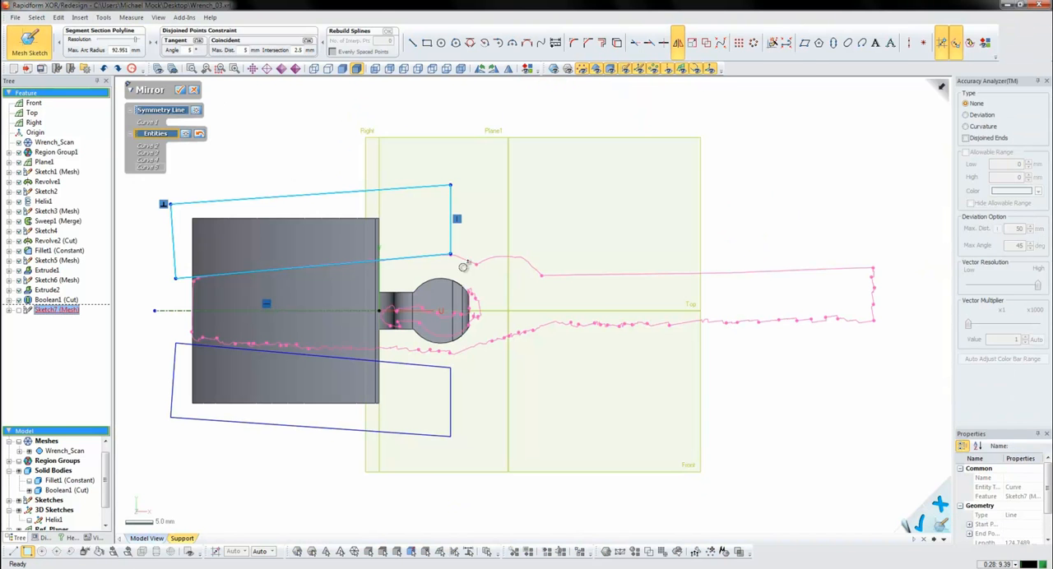
click(181, 90)
click(29, 41)
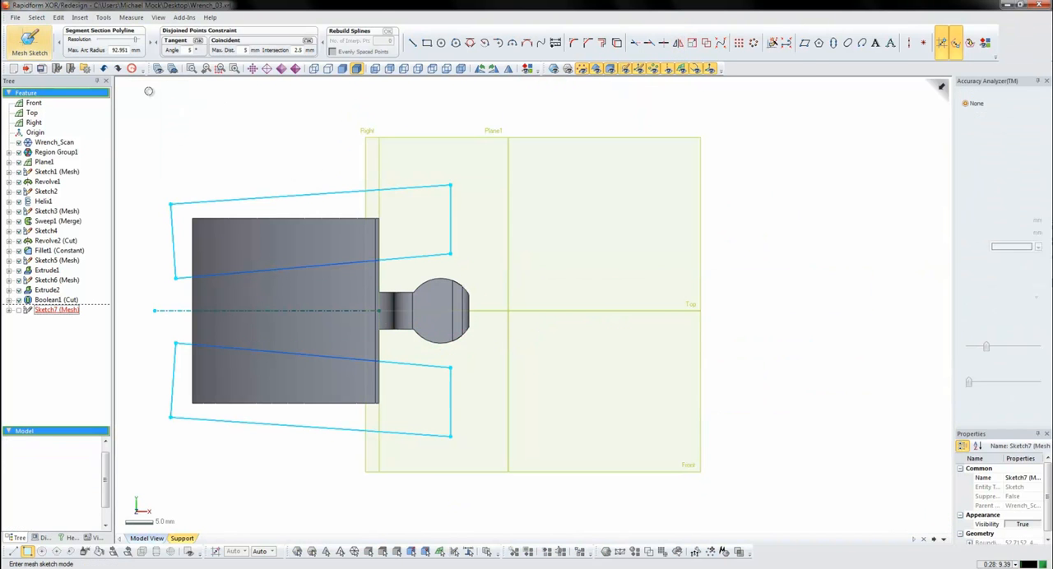
- Cut the jaw Through All with Sketch7 (Extrude3, Boolean2) and inspect the slanted shape
click(359, 31)
right_drag(293, 307, 387, 292)
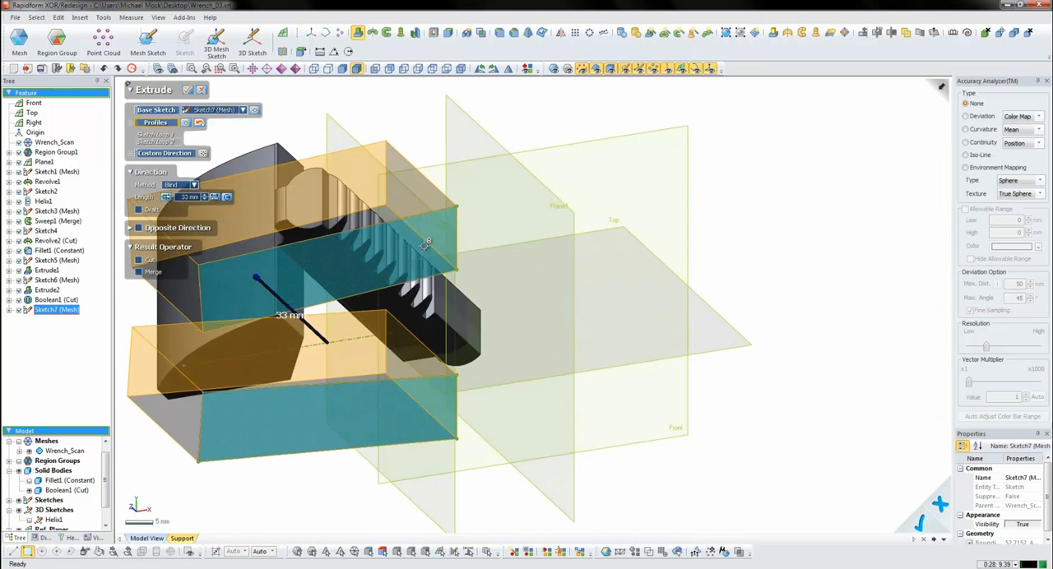
click(189, 90)
mouse_move(235, 148)
right_down()
mouse_move(310, 368)
mouse_move(764, 320)
mouse_move(689, 322)
mouse_move(693, 370)
right_up()
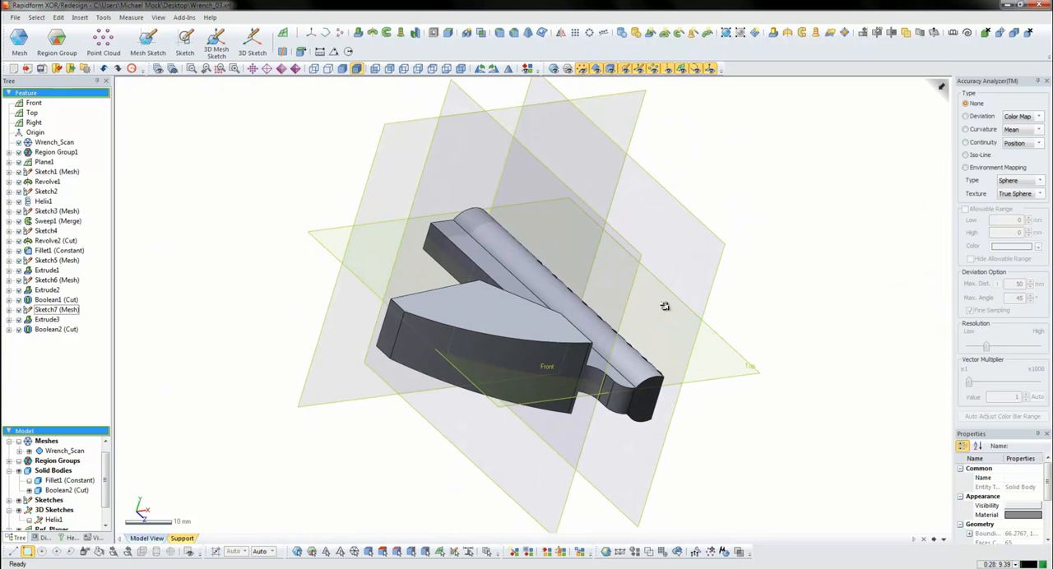
mouse_move(664, 306)
right_down()
mouse_move(671, 362)
mouse_move(622, 310)
mouse_move(582, 395)
mouse_move(264, 246)
mouse_move(145, 205)
right_up()
- Start a mesh sketch on the Top plane with a 13 mm section silhouette range
mouse_move(272, 226)
right_down()
mouse_move(491, 271)
mouse_move(496, 285)
right_up()
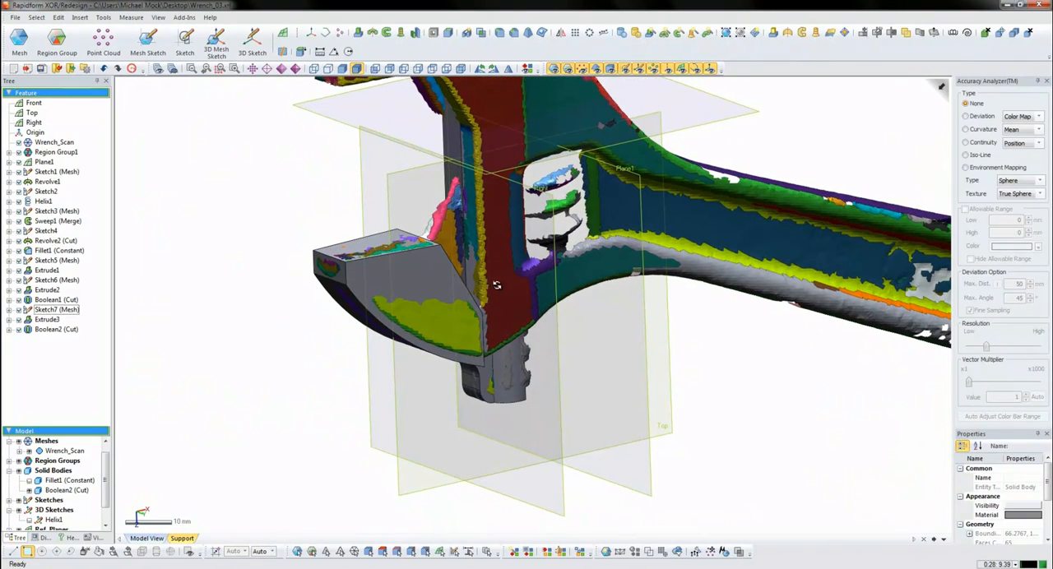
click(401, 182)
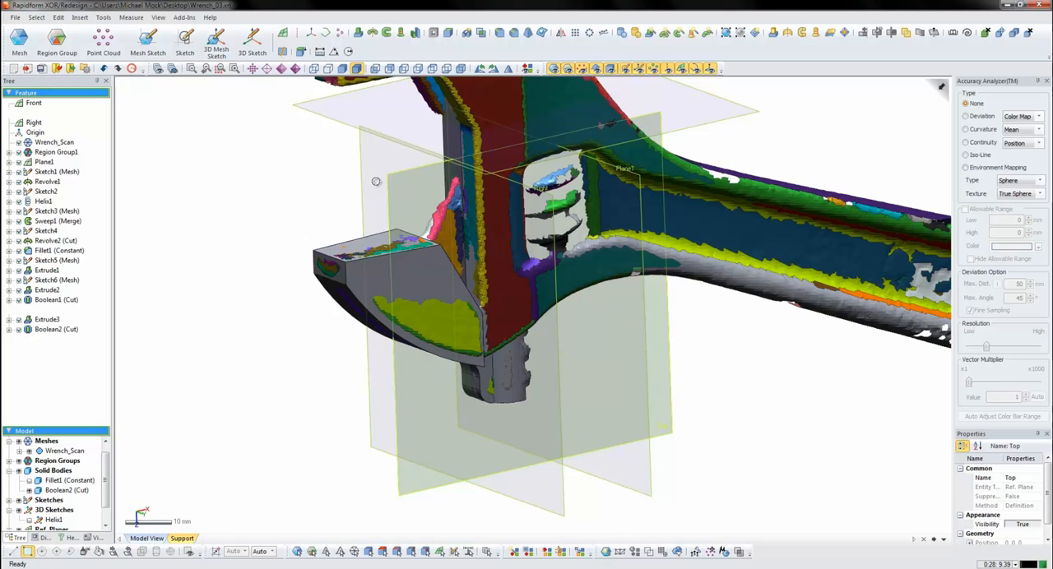
click(148, 56)
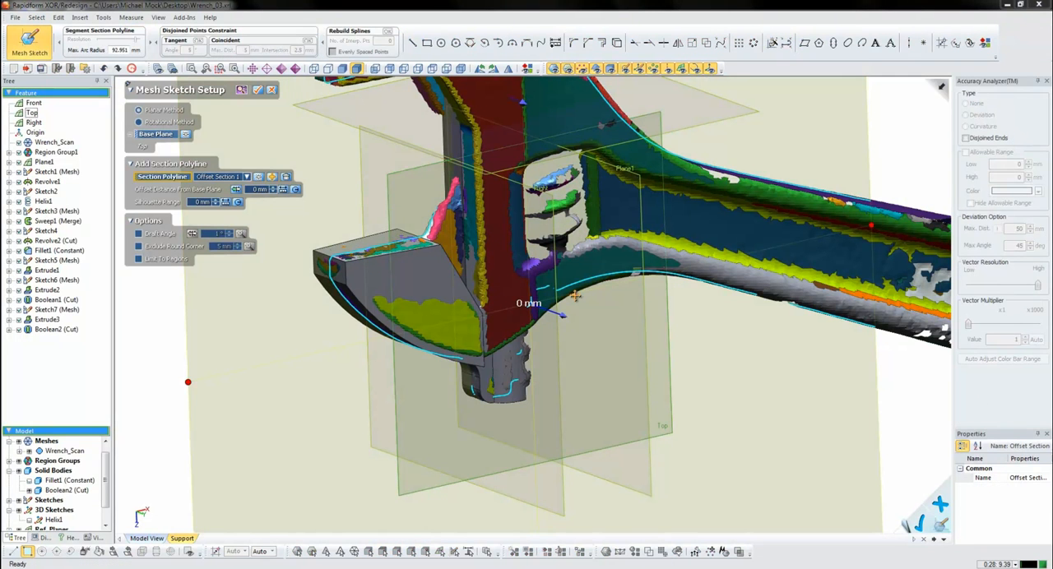
drag(522, 109, 556, 126)
text(13)
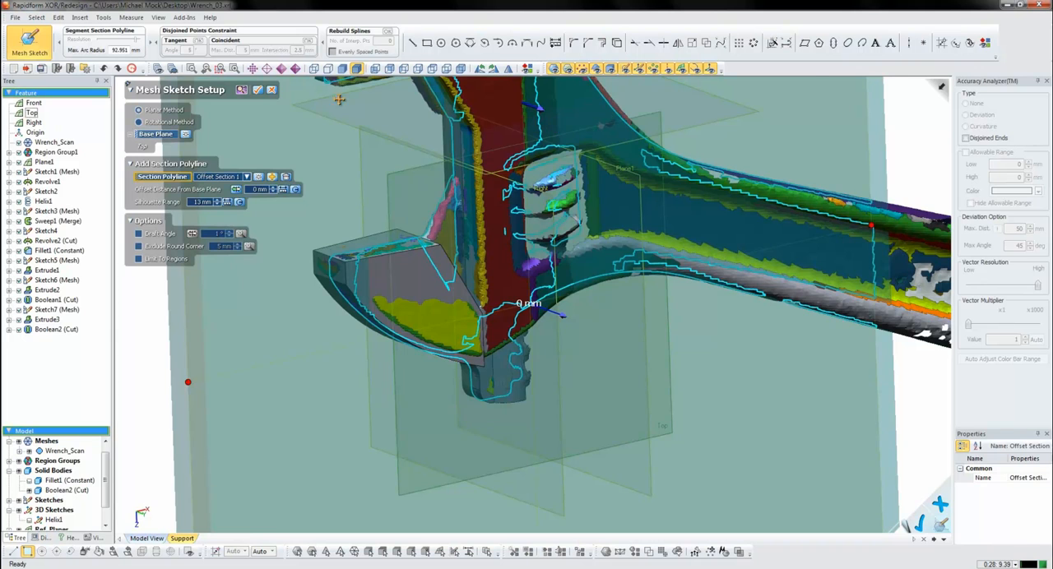
key(Return)
- Draw the triangular brace lines from the jaw edge on the scan section
key(l)
click(323, 332)
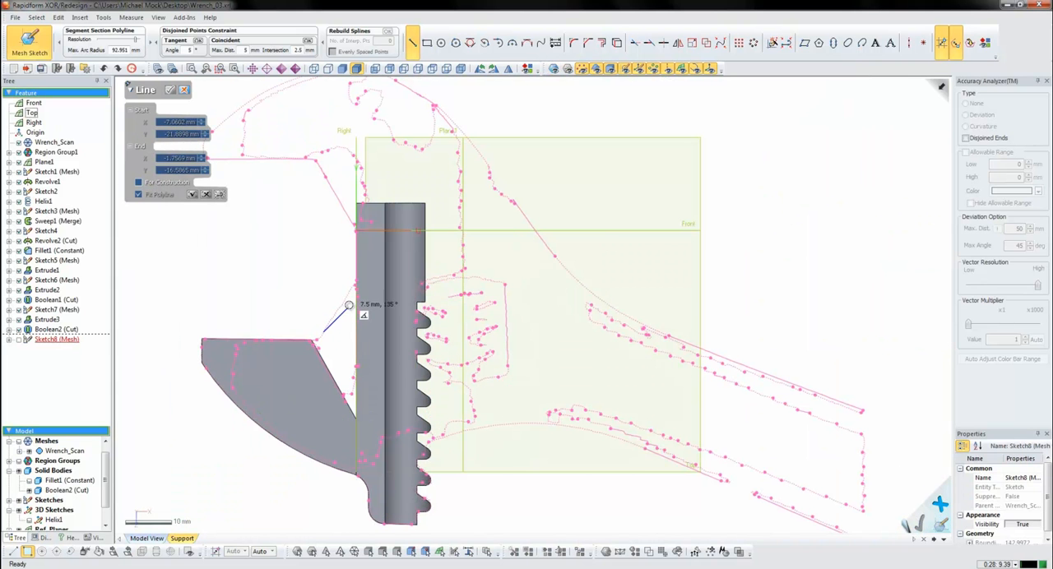
click(351, 290)
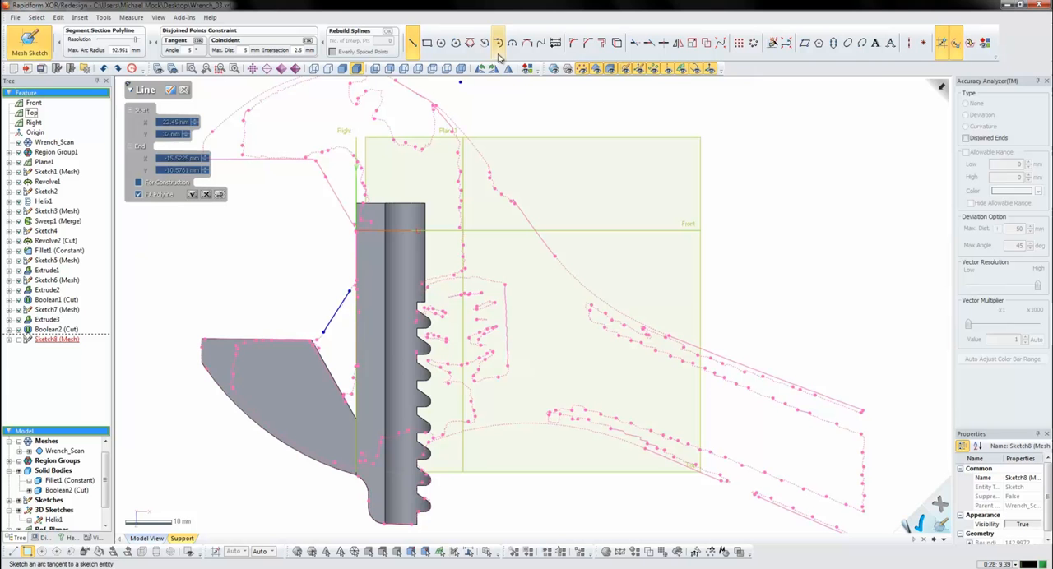
click(280, 362)
click(329, 436)
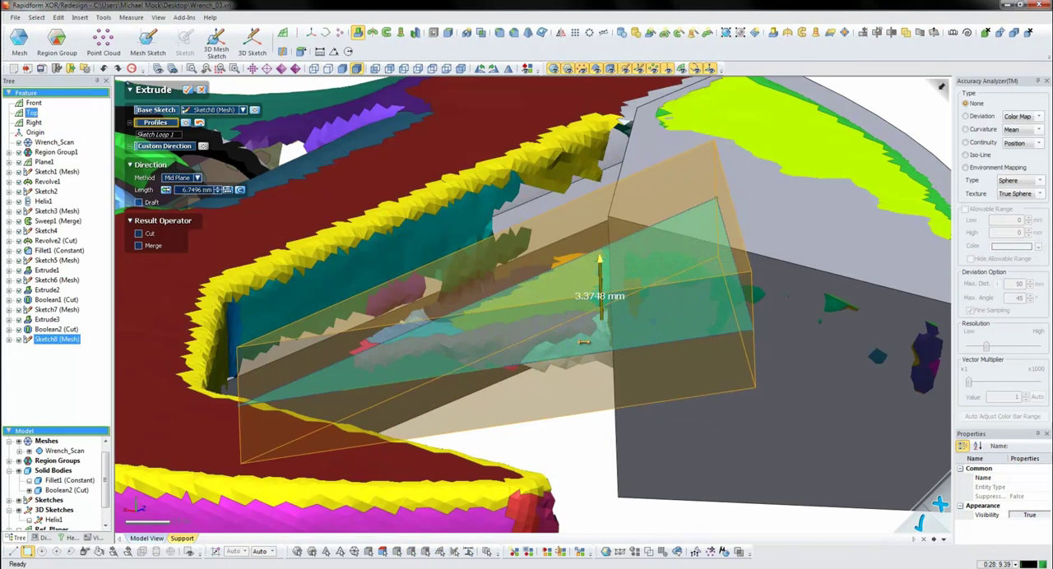
- Mid-plane extrude Sketch Loop 1 and merge it as Extrude4, the brace web between jaw and rack
drag(589, 345, 590, 356)
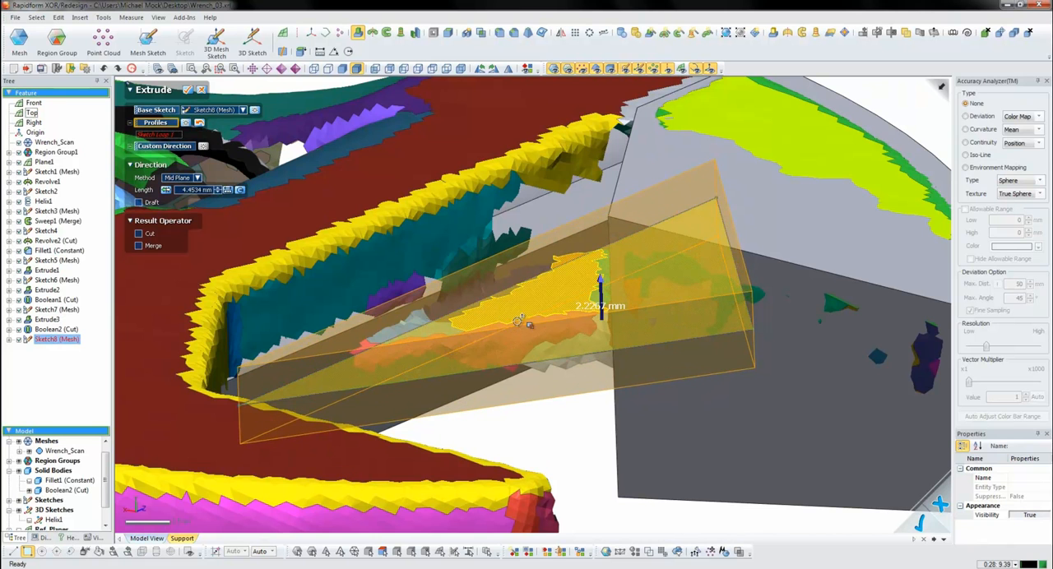
click(547, 298)
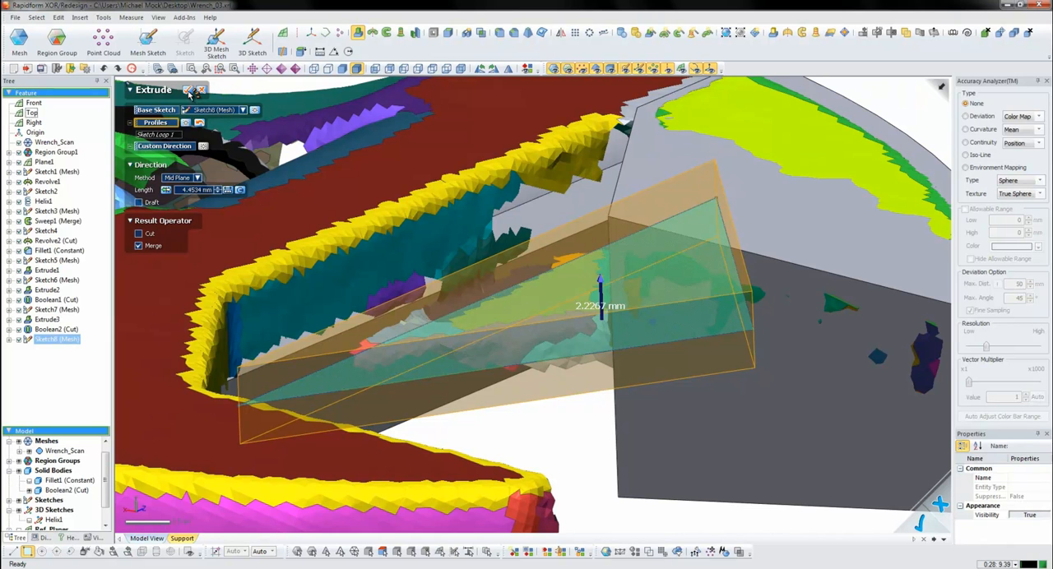
click(189, 90)
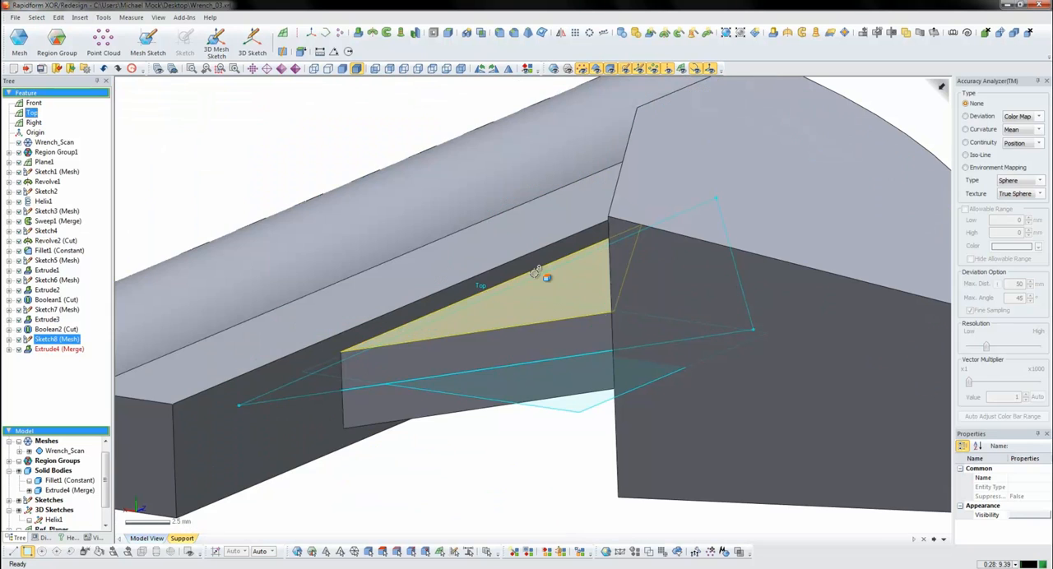
scroll(613, 329, down, 5)
mouse_move(551, 353)
right_down()
mouse_move(587, 347)
mouse_move(285, 268)
right_up()
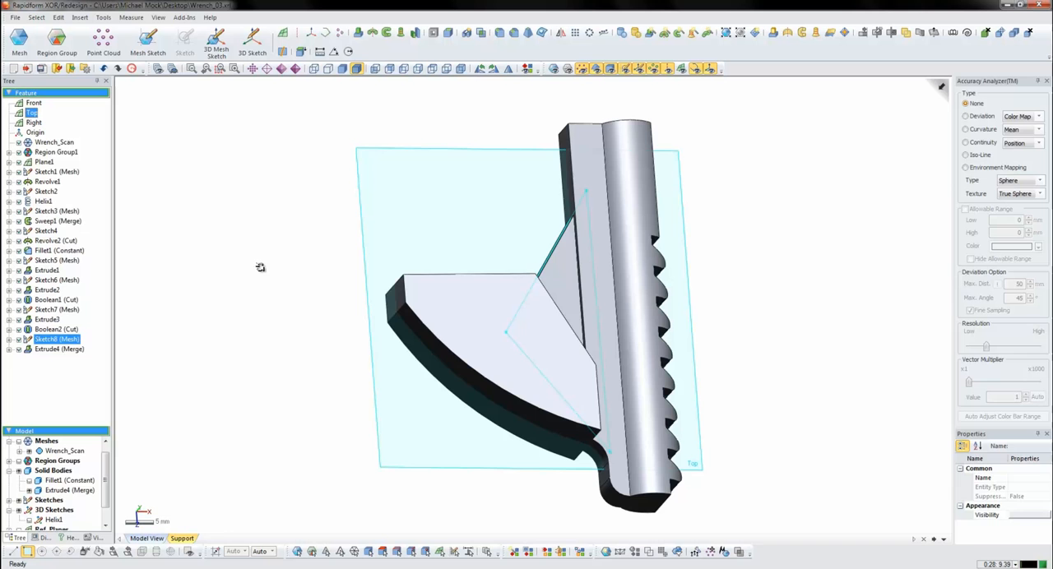
- Show the worm gear body and orbit to view it beside the rack and scan
click(258, 267)
click(29, 480)
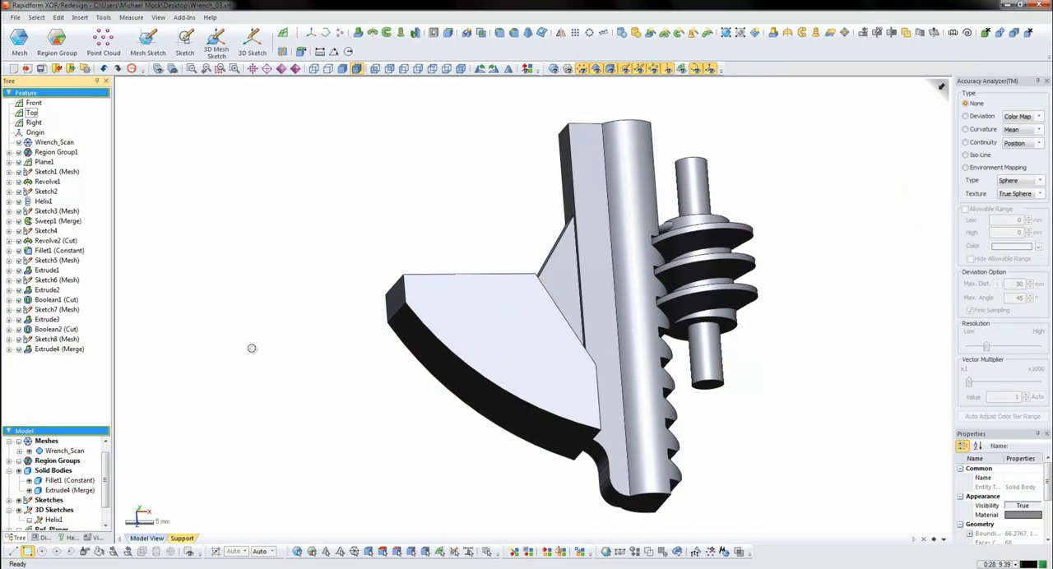
mouse_move(589, 323)
right_down()
mouse_move(566, 367)
mouse_move(589, 401)
right_up()
scroll(606, 256, up, 3)
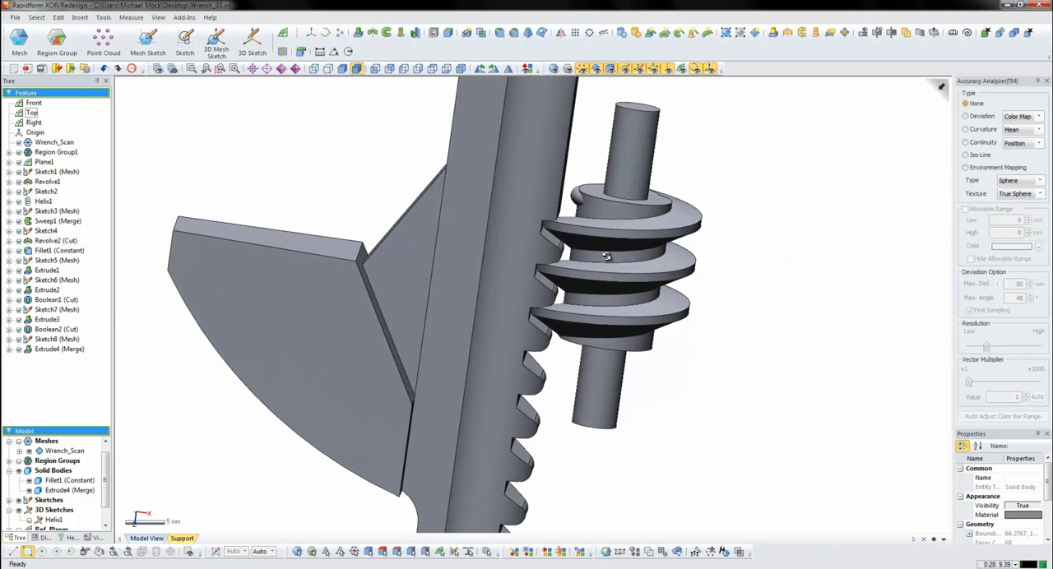
scroll(605, 257, up, 2)
mouse_move(597, 317)
right_down()
mouse_move(607, 284)
mouse_move(399, 230)
mouse_move(630, 348)
right_up()
scroll(574, 281, down, 1)
scroll(556, 324, down, 1)
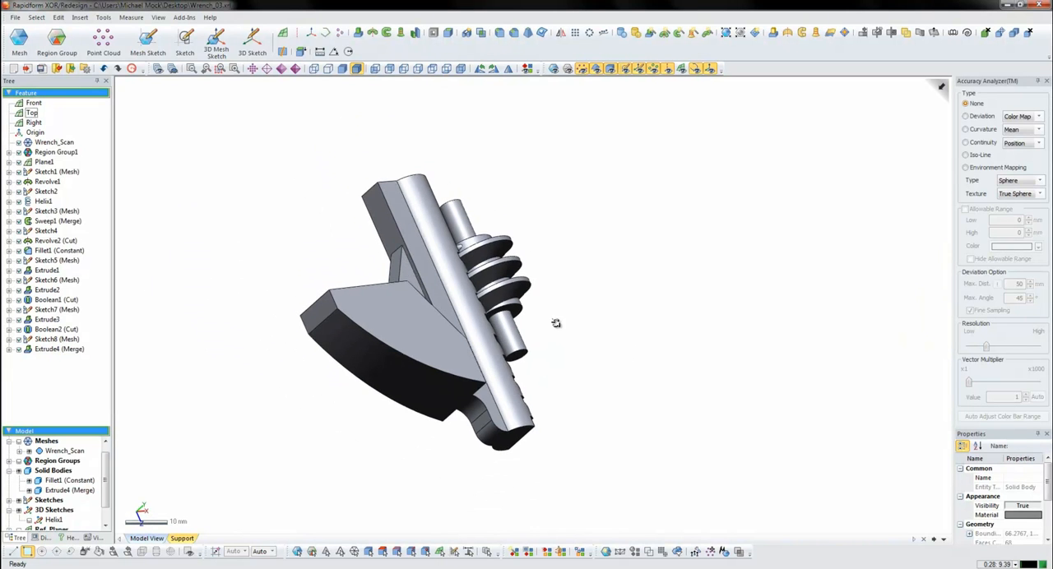
right_drag(556, 324, 409, 323)
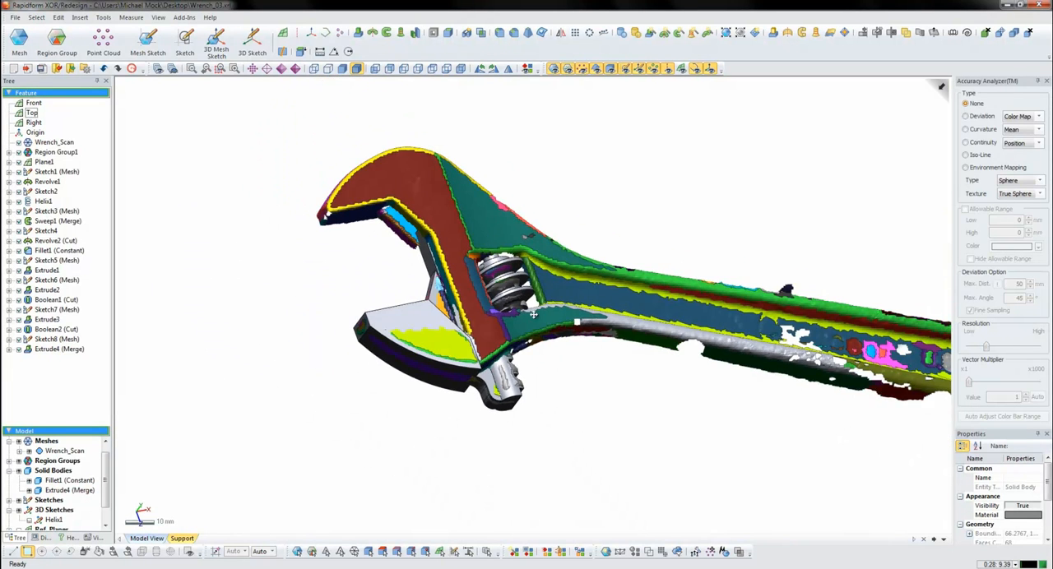
scroll(409, 323, down, 2)
scroll(416, 333, down, 1)
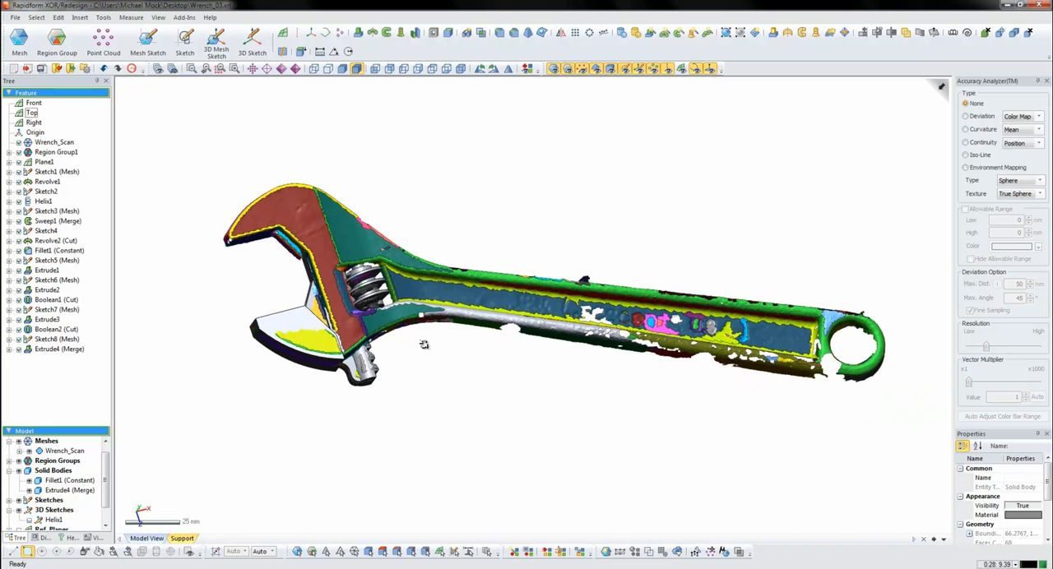
- Hide the jaw solid body and select the Top plane for a new mesh sketch
key(ctrl+h)
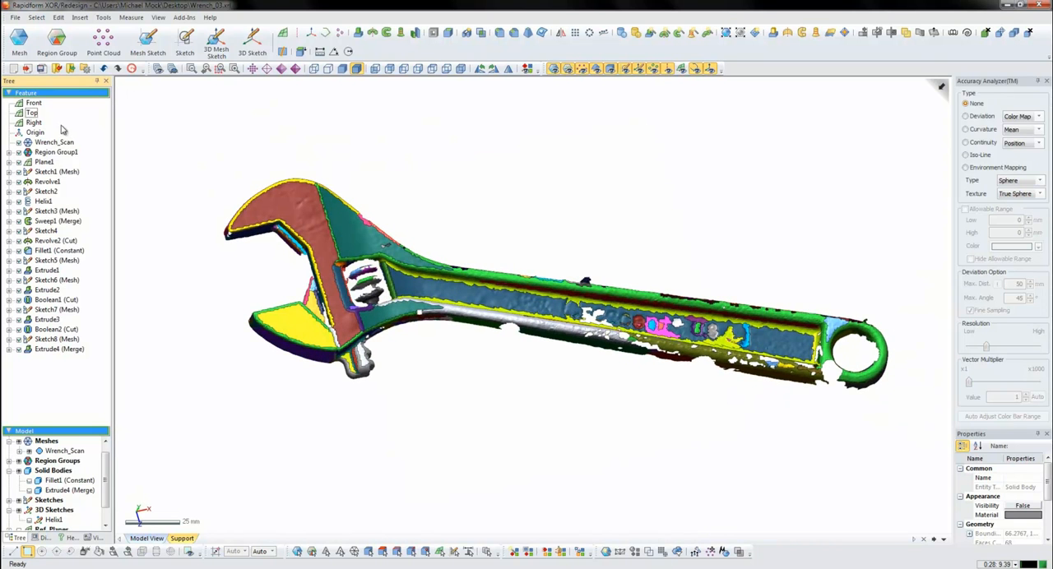
click(32, 115)
- Create Sketch9 (Mesh) of the wrench outline from the Top-plane scan section
click(148, 41)
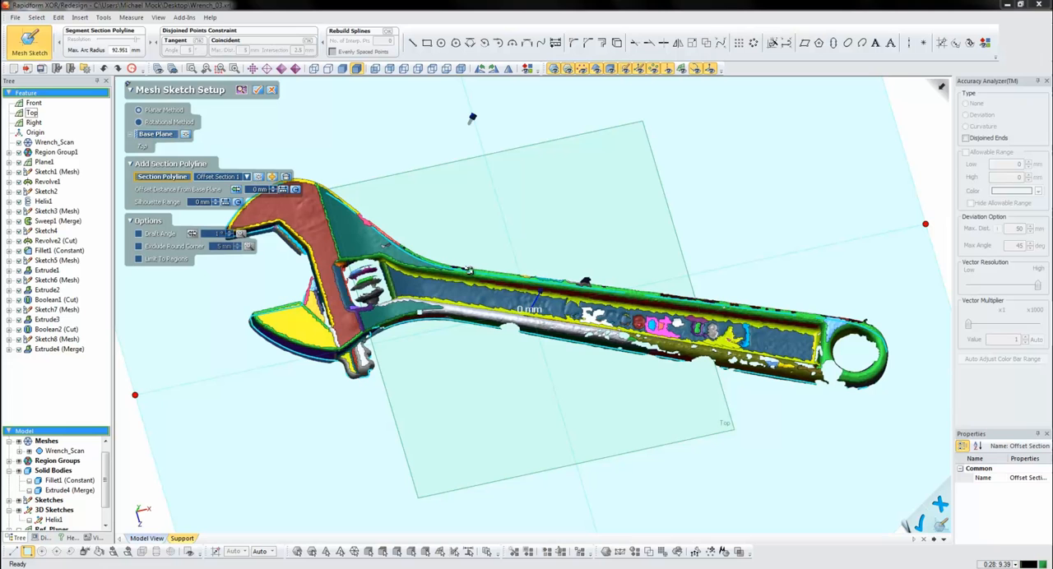
key(Return)
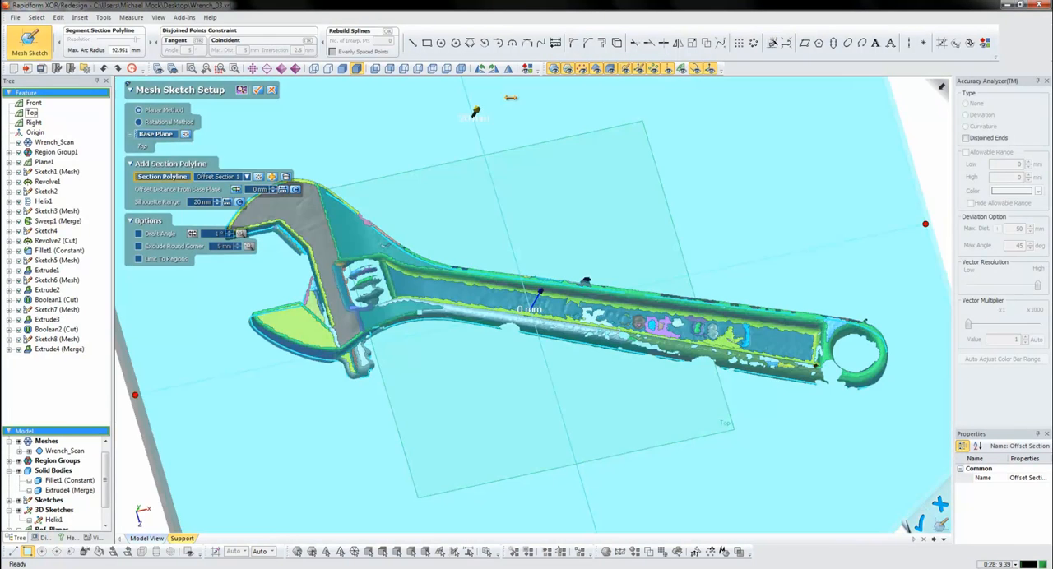
key(ctrl+4)
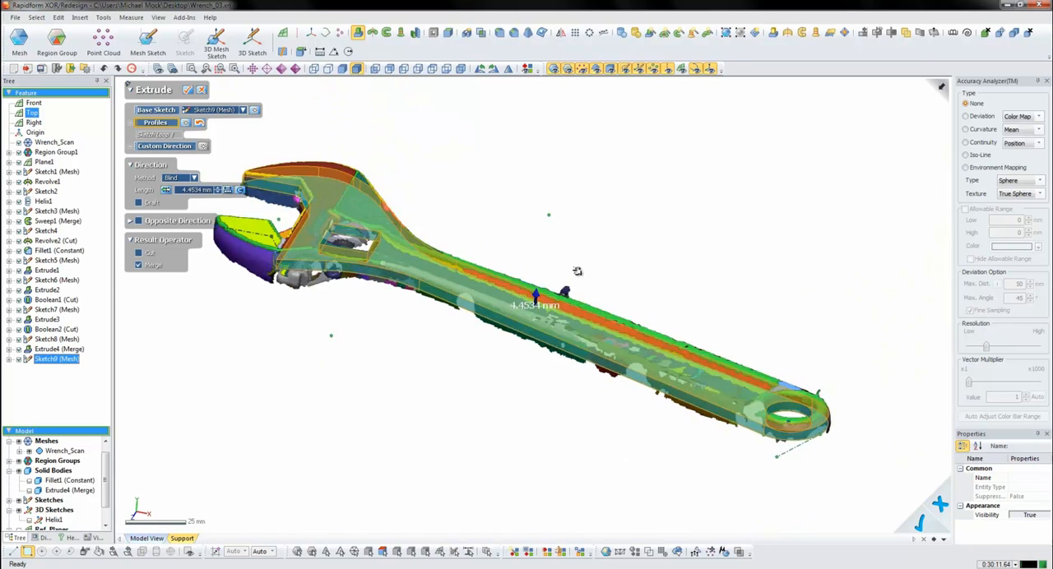
- Extrude Sketch9 37 mm mid-plane into the handle body as Extrude5
click(190, 178)
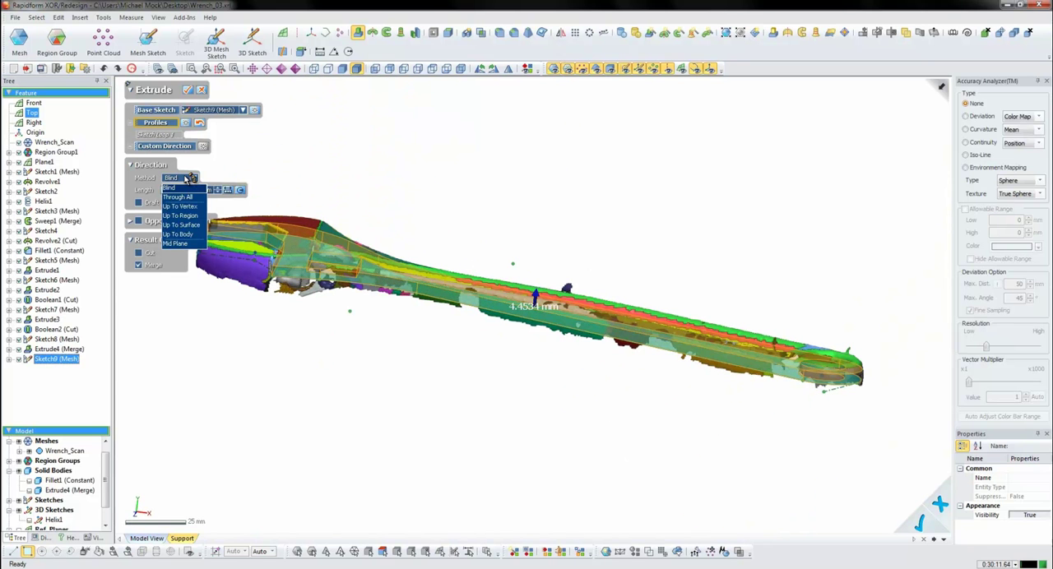
click(177, 245)
key(Return)
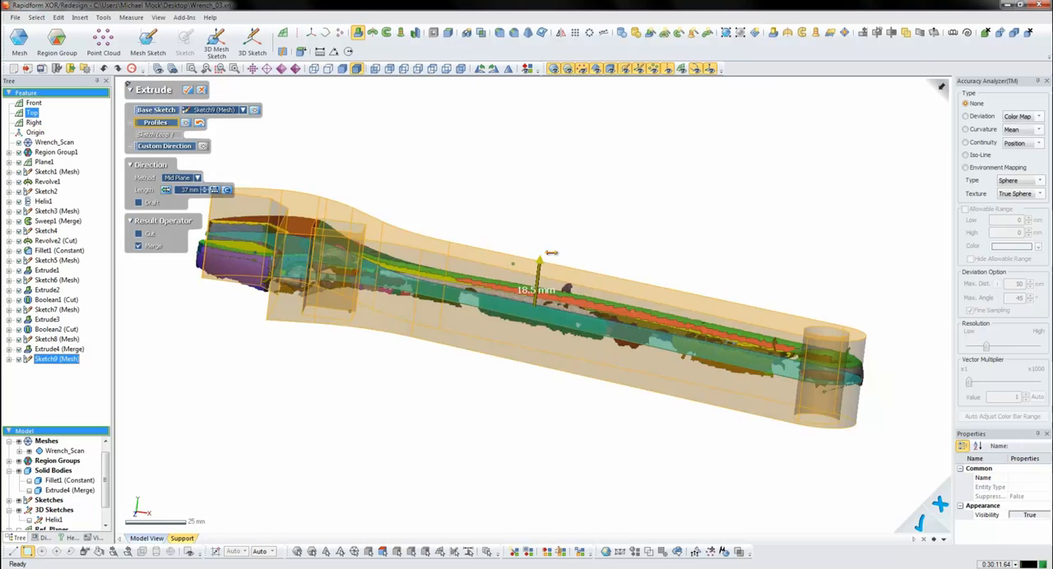
- Create Sketch10 (Mesh) of the side profile with the silhouette range spanning the whole wrench
key(ctrl+4)
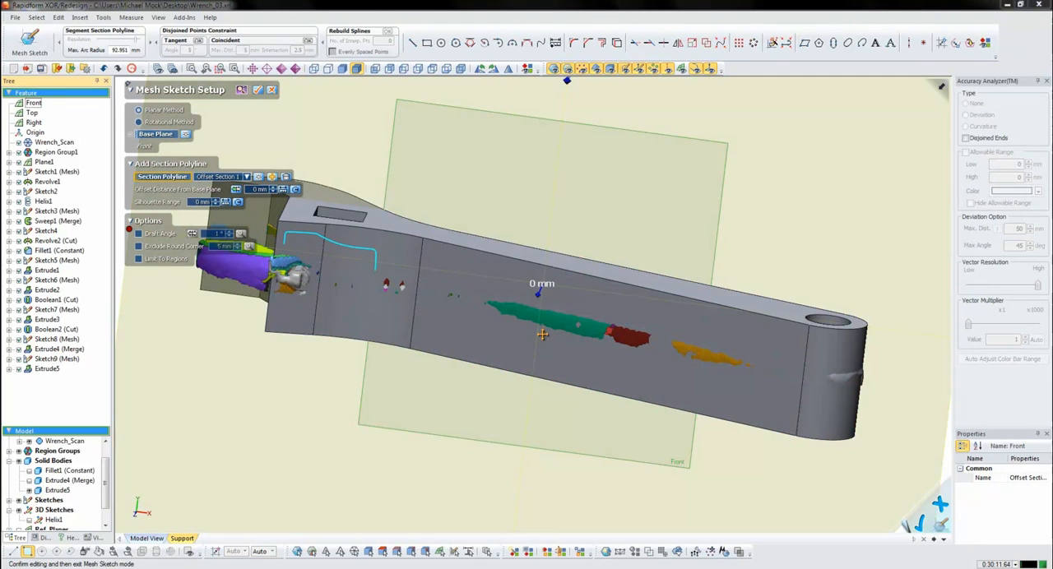
click(564, 81)
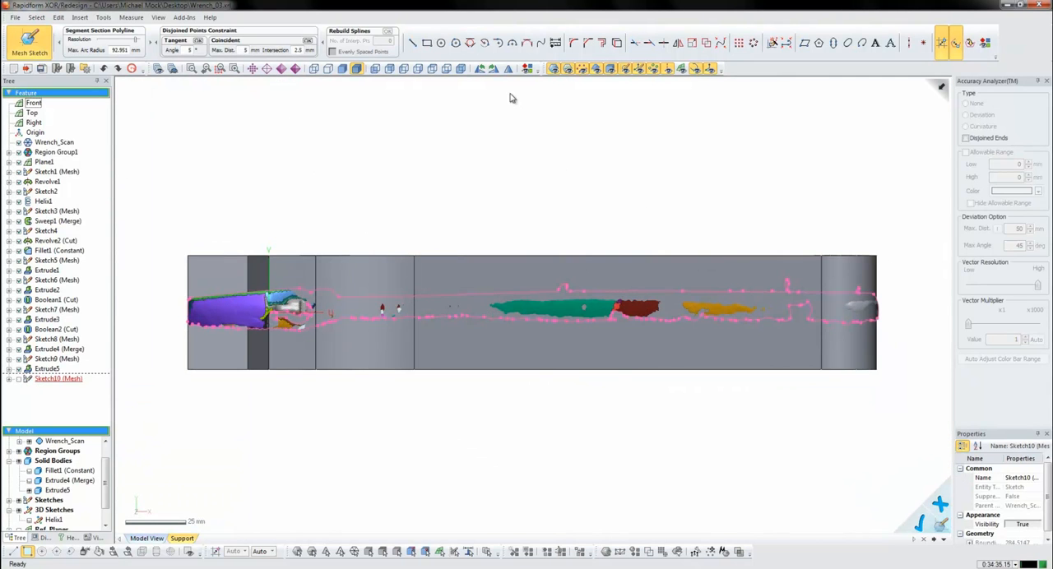
click(786, 42)
- Extrude Sketch10 as a cut (Extrude6, Boolean3) to taper the handle thickness
click(357, 32)
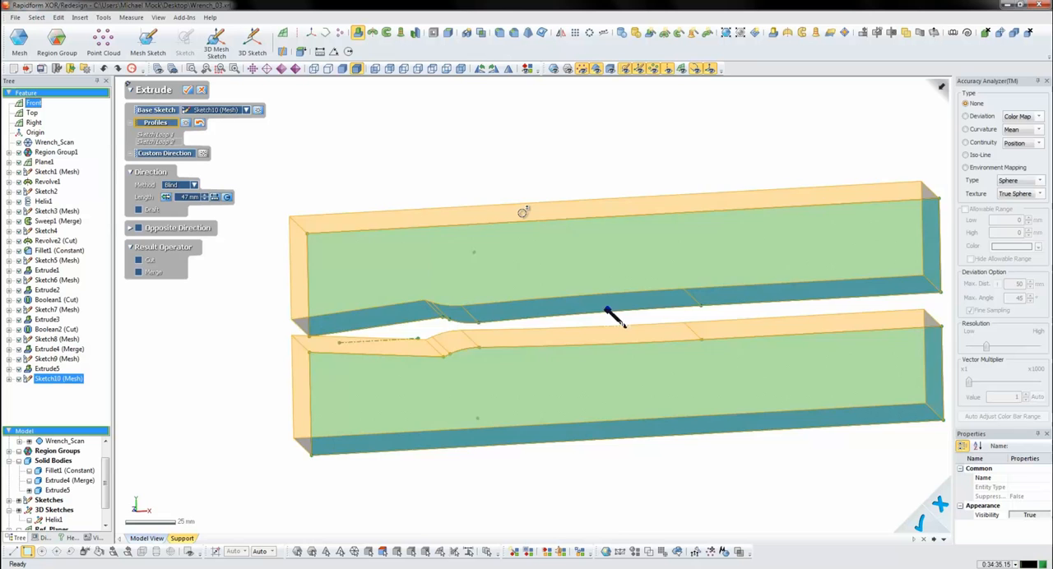
key(Return)
mouse_move(285, 254)
right_down()
mouse_move(507, 383)
mouse_move(390, 327)
mouse_move(652, 359)
mouse_move(513, 319)
right_up()
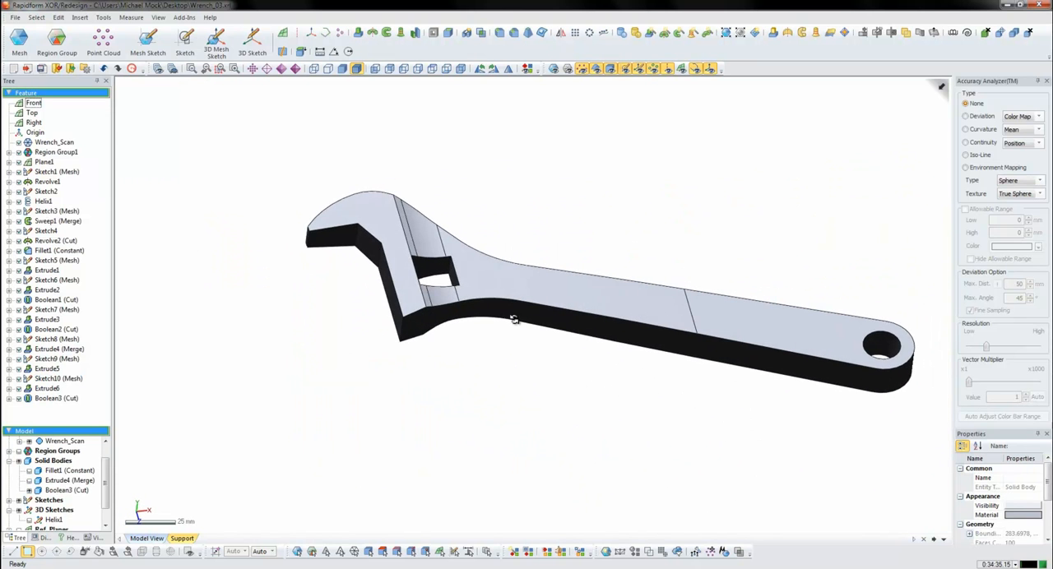
scroll(582, 332, up, 2)
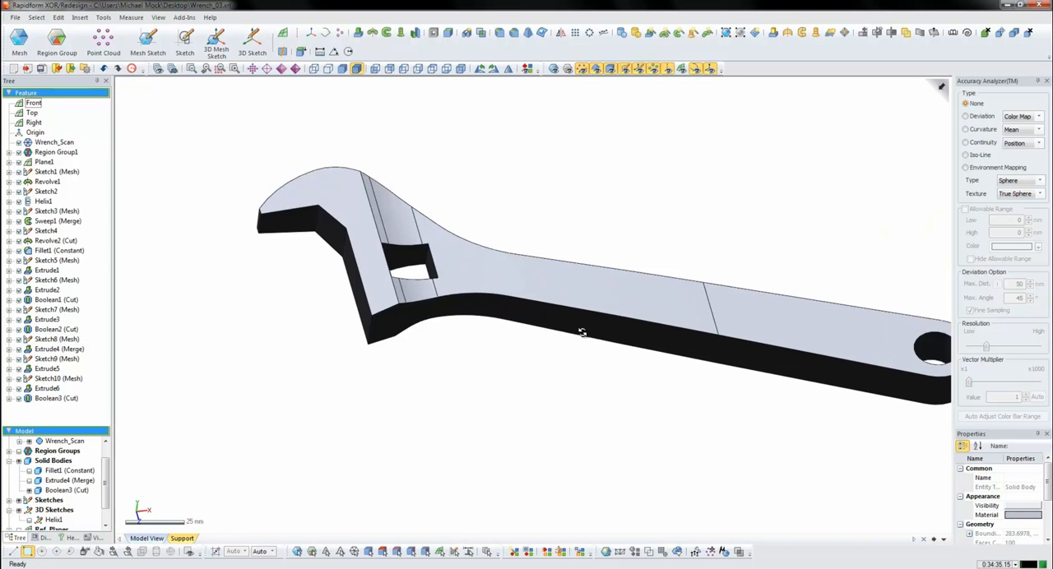
scroll(581, 332, up, 2)
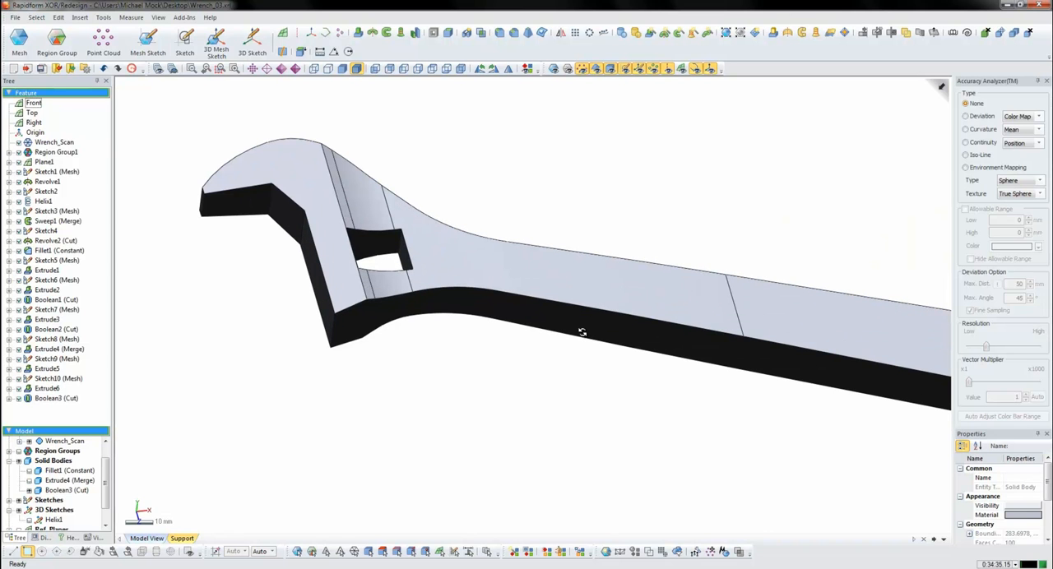
mouse_move(523, 257)
right_down()
mouse_move(651, 348)
mouse_move(560, 340)
mouse_move(470, 277)
mouse_move(505, 225)
mouse_move(662, 367)
mouse_move(635, 362)
right_up()
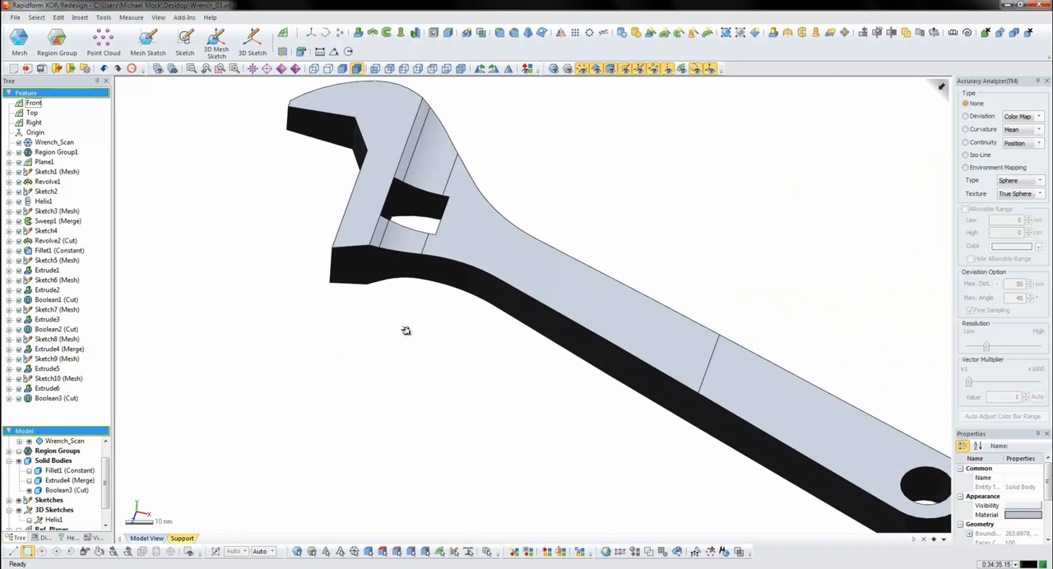
mouse_move(405, 331)
right_down()
mouse_move(435, 390)
mouse_move(512, 404)
mouse_move(472, 435)
mouse_move(461, 201)
mouse_move(468, 372)
right_up()
- Toggle the reference planes and deselect pocket sketch Sketch12 while checking the jaw slot
click(682, 68)
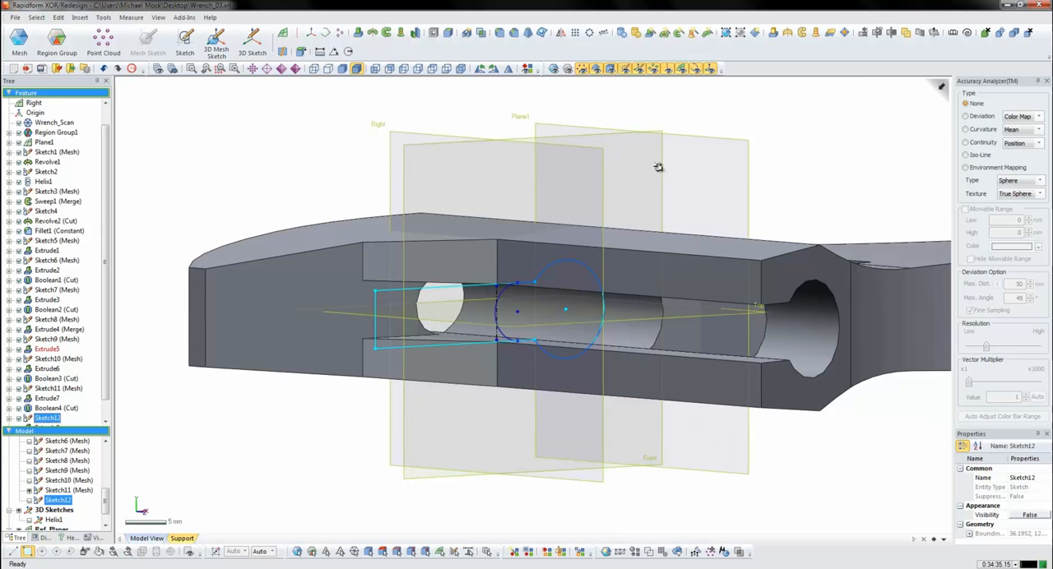
click(689, 72)
mouse_move(654, 238)
right_down()
mouse_move(397, 294)
mouse_move(490, 326)
mouse_move(336, 159)
right_up()
click(332, 158)
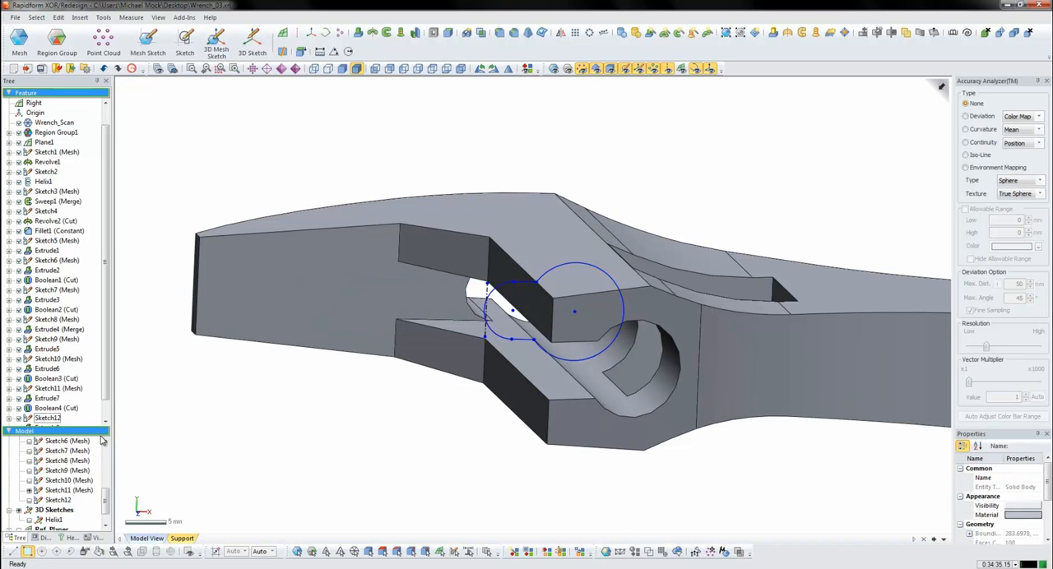
scroll(90, 481, up, 5)
- Show the hidden solid body in the jaw slot and orbit to inspect the exposed thumb screw
click(29, 471)
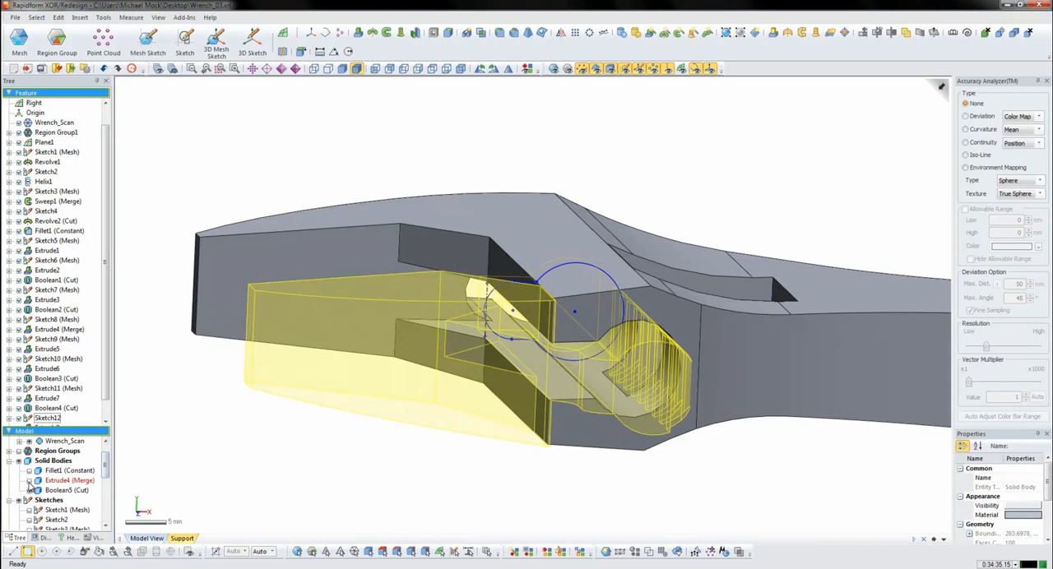
mouse_move(609, 380)
right_down()
mouse_move(552, 236)
mouse_move(533, 292)
mouse_move(482, 277)
mouse_move(698, 450)
right_up()
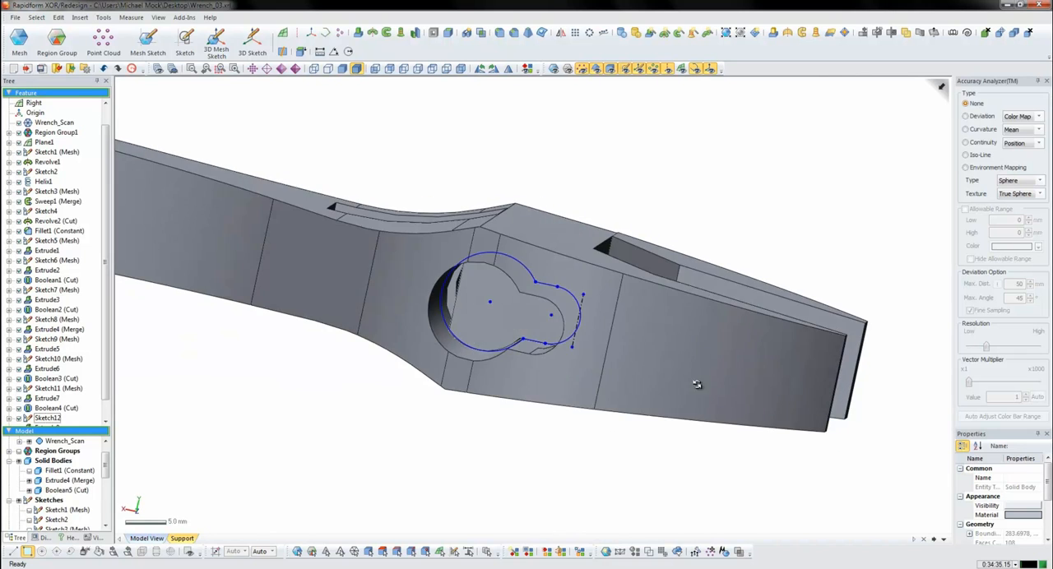
right_drag(564, 318, 442, 319)
scroll(441, 319, down, 2)
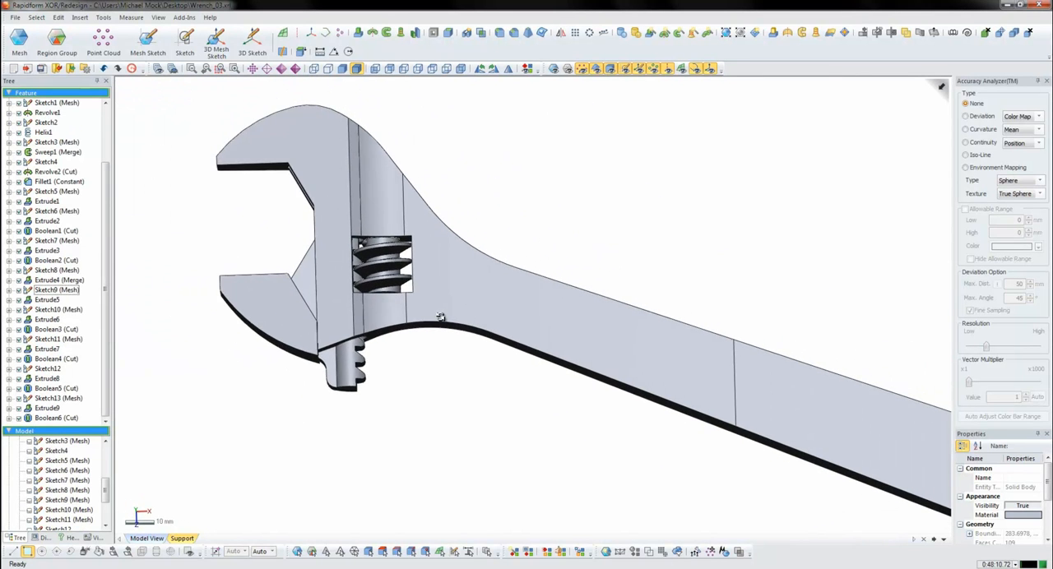
scroll(442, 319, down, 2)
scroll(372, 275, down, 2)
mouse_move(373, 276)
right_down()
mouse_move(469, 336)
mouse_move(398, 258)
right_up()
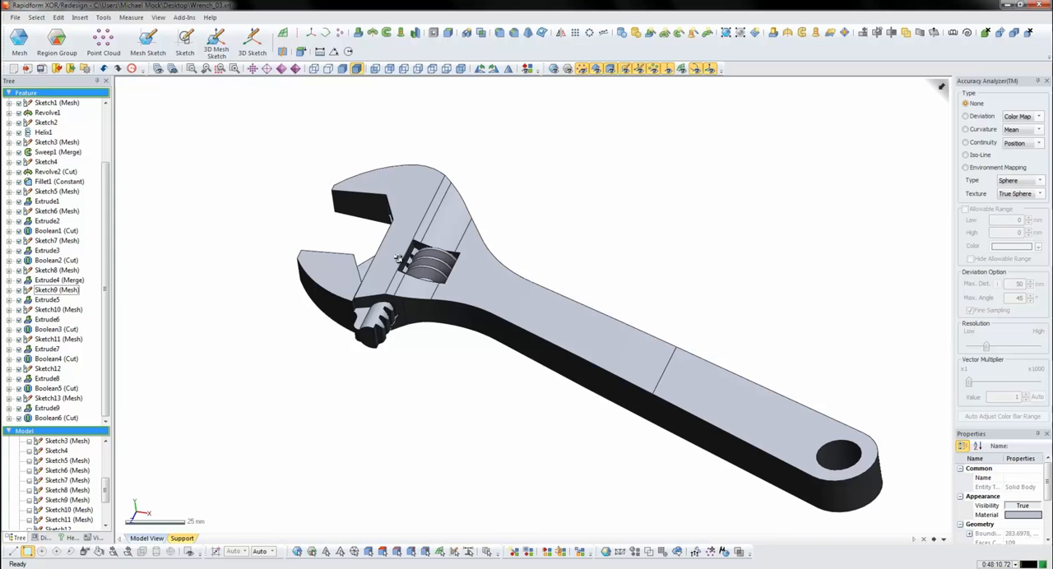
scroll(758, 461, up, 2)
scroll(699, 407, up, 2)
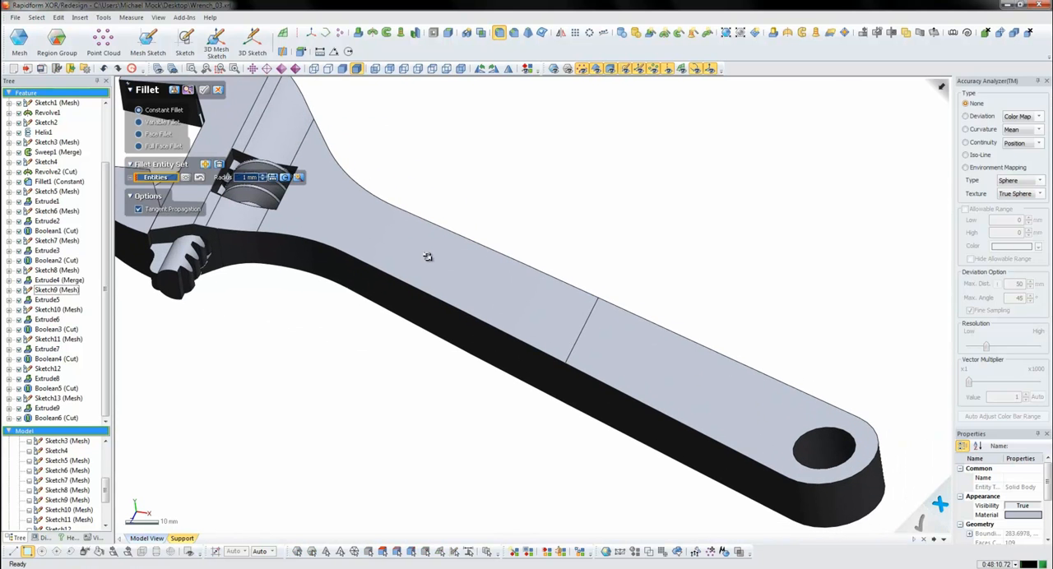
- Fillet the top and bottom outline edge chains of the wrench at 3.2631 mm radius
click(419, 290)
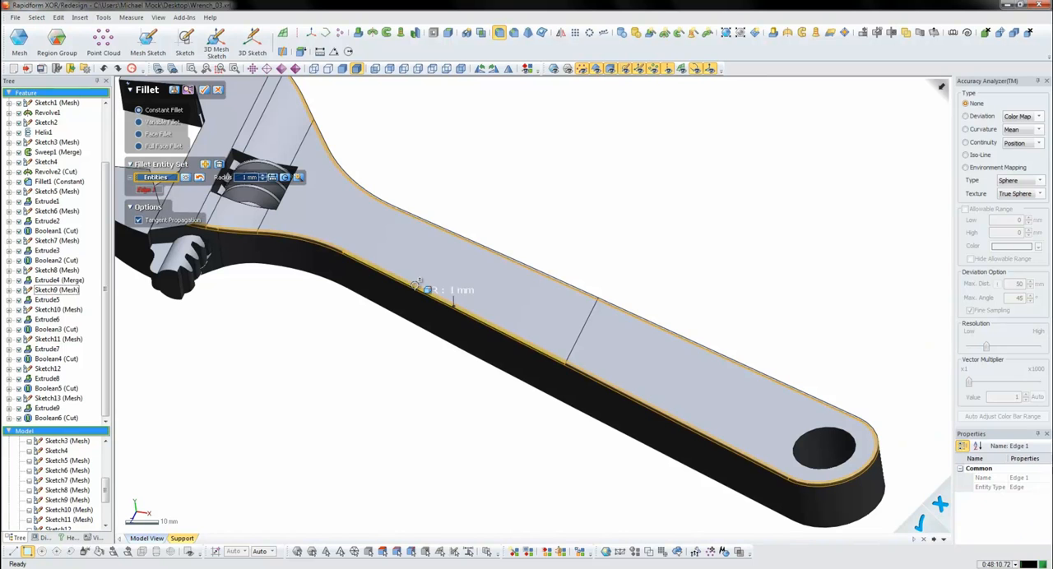
mouse_move(589, 271)
right_down()
mouse_move(595, 294)
mouse_move(482, 238)
right_up()
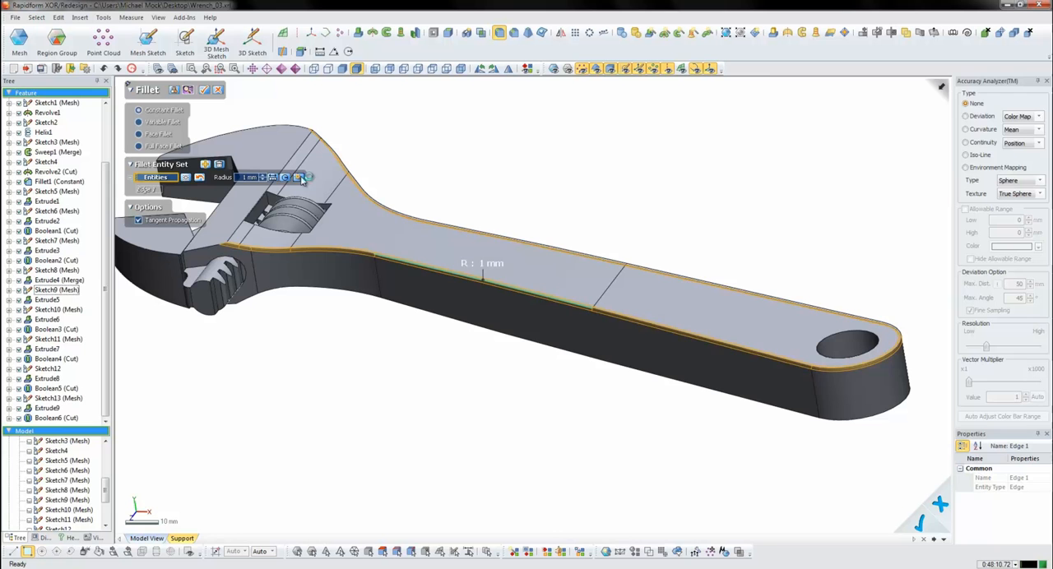
drag(302, 180, 383, 210)
mouse_move(374, 218)
right_down()
mouse_move(480, 270)
mouse_move(411, 293)
mouse_move(446, 263)
right_up()
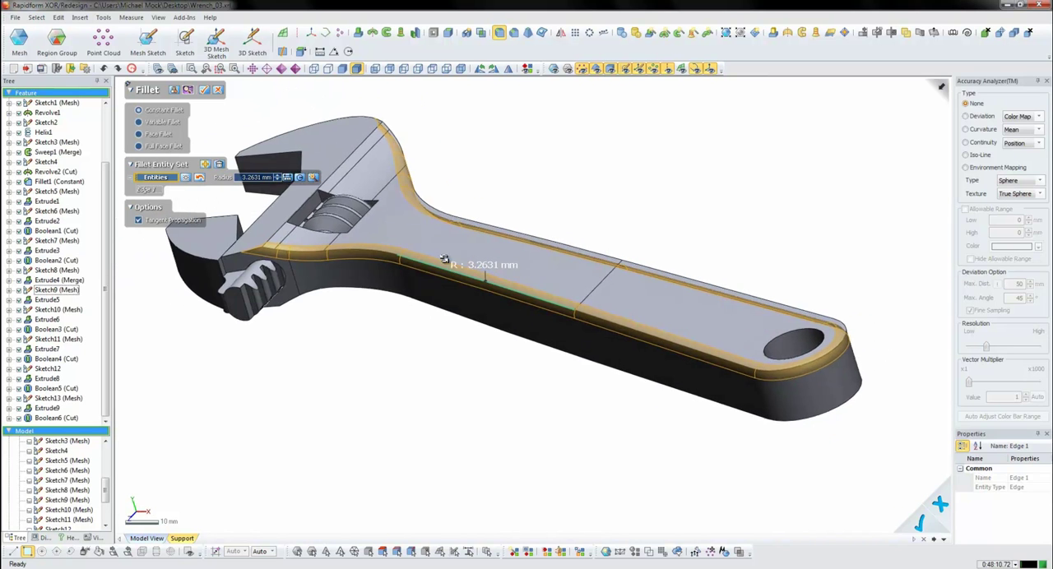
click(447, 314)
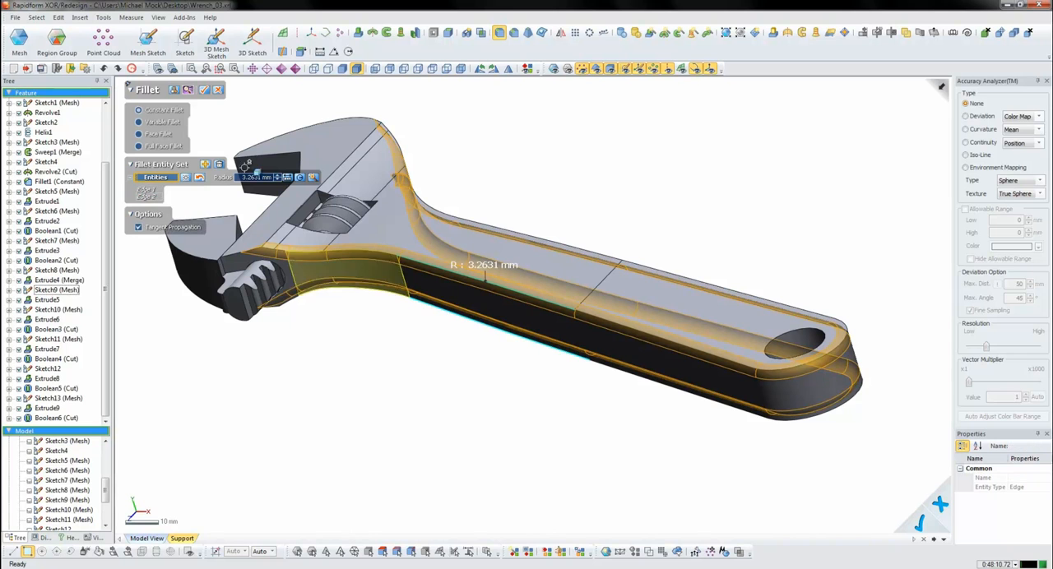
click(208, 90)
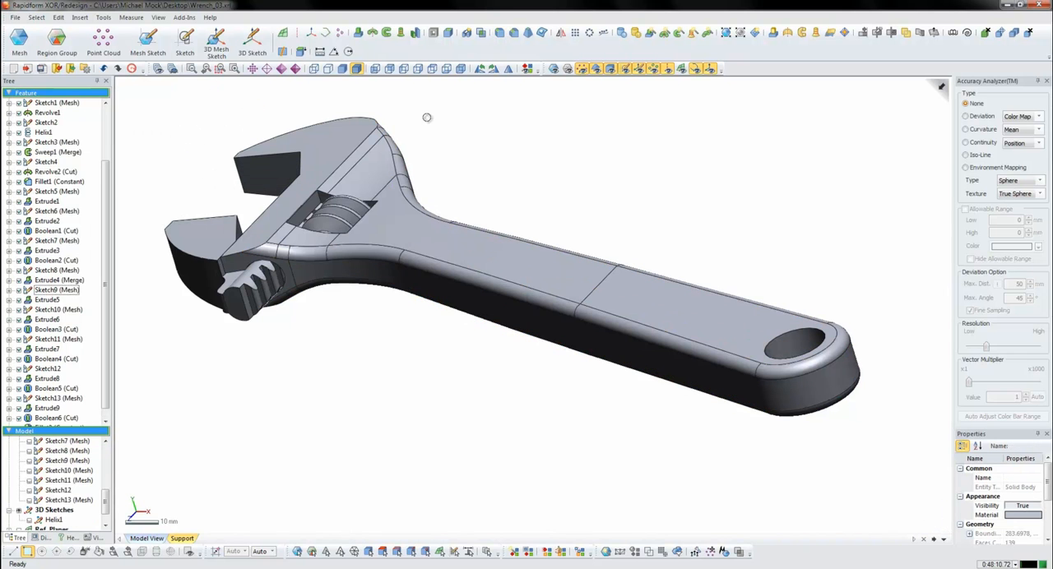
- Fillet both edges of the handle-end ring hole at 3.044 mm radius
click(498, 34)
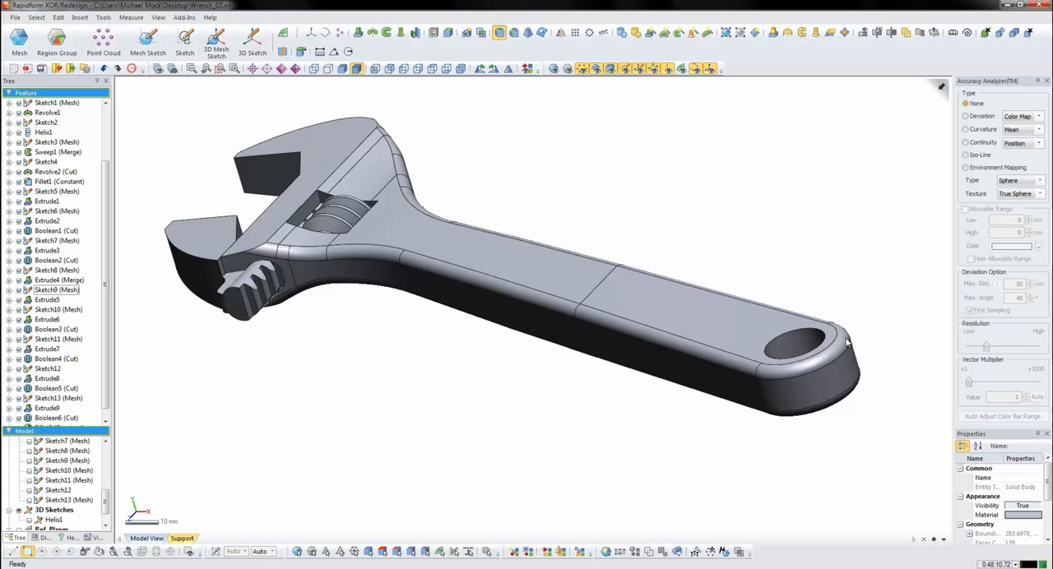
click(794, 331)
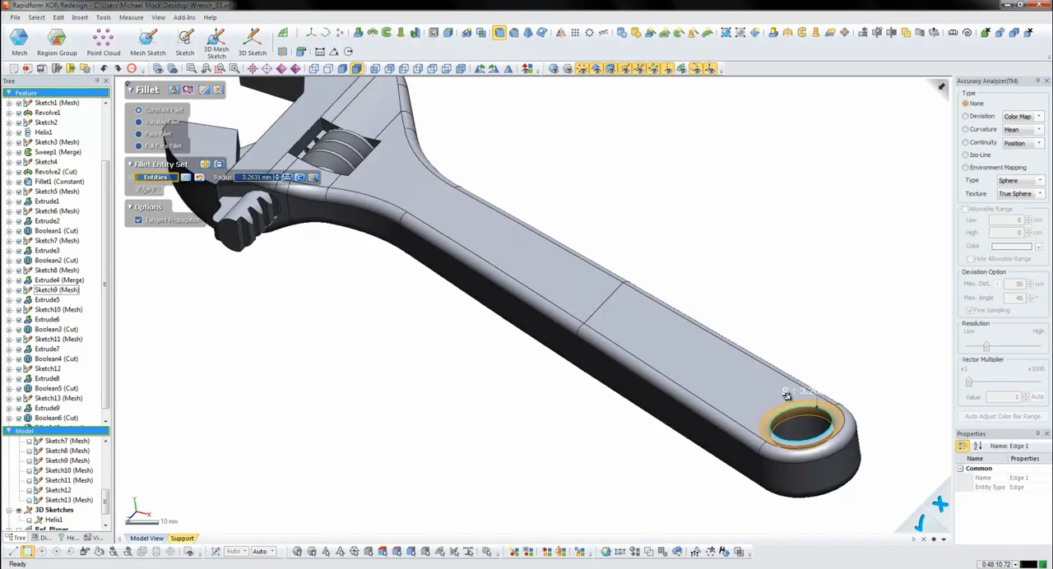
mouse_move(793, 333)
right_down()
mouse_move(792, 470)
mouse_move(648, 138)
right_up()
scroll(671, 344, up, 3)
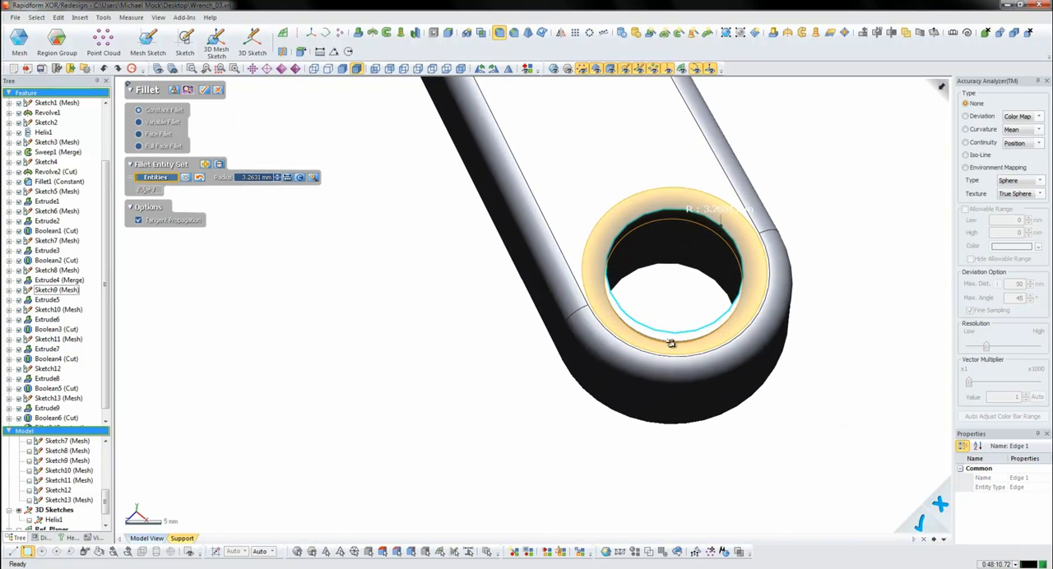
drag(317, 180, 320, 180)
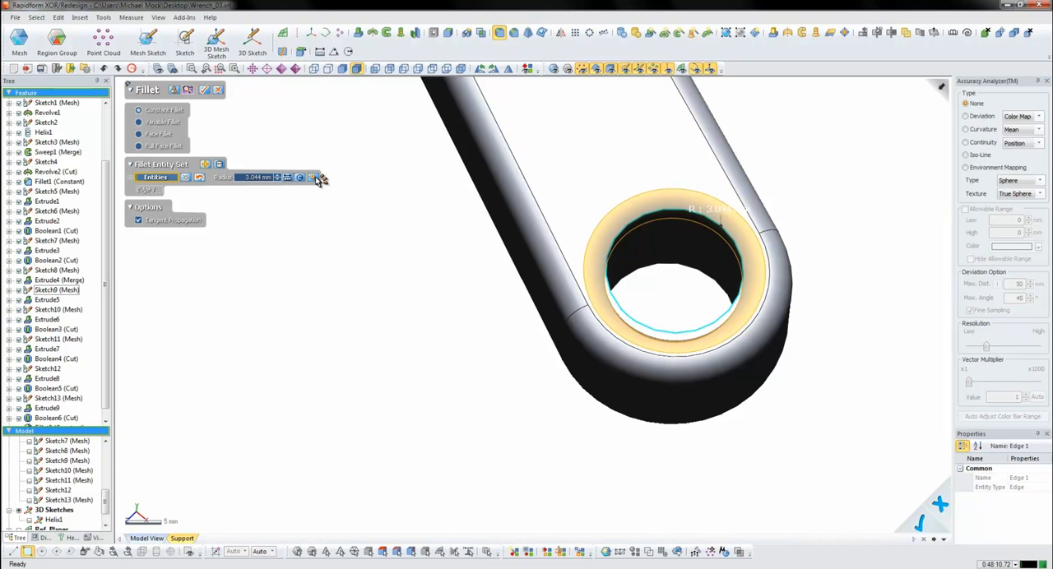
right_drag(766, 226, 726, 294)
mouse_move(817, 273)
right_down()
mouse_move(459, 280)
mouse_move(509, 258)
right_up()
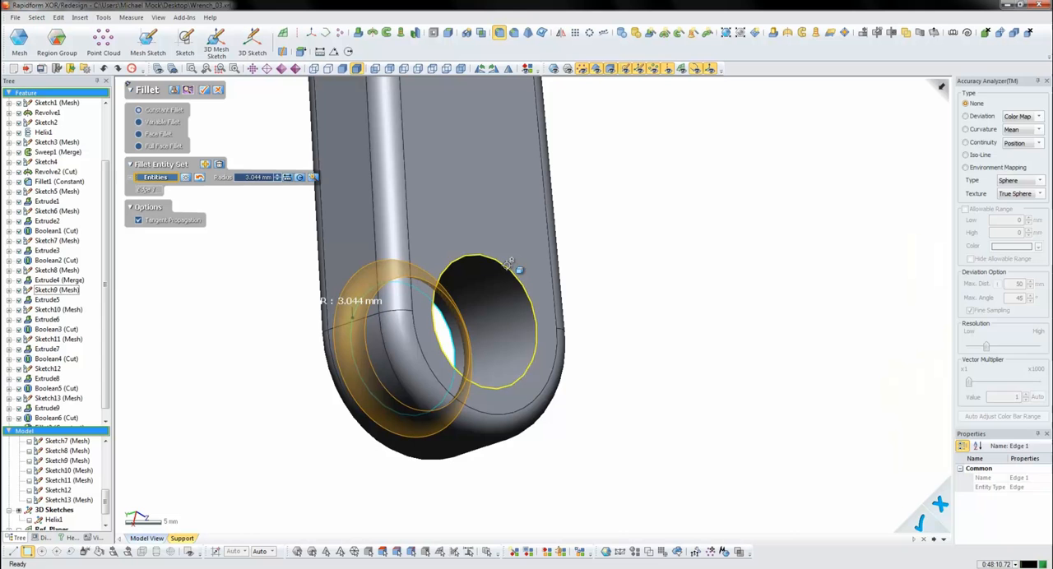
click(513, 266)
click(211, 93)
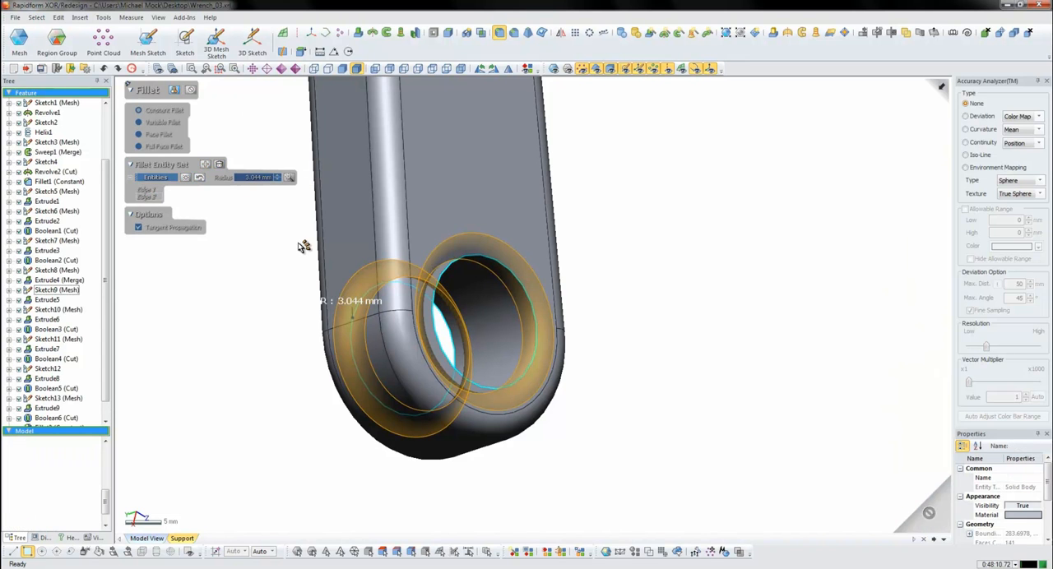
mouse_move(302, 298)
right_down()
mouse_move(513, 223)
mouse_move(496, 206)
right_up()
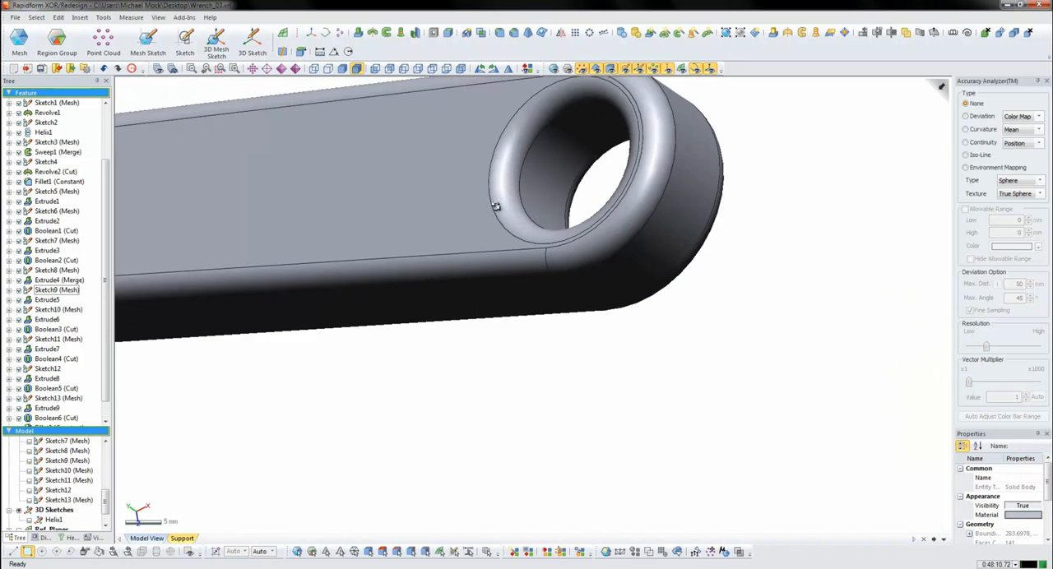
scroll(580, 271, down, 3)
scroll(576, 254, down, 2)
scroll(577, 254, down, 3)
mouse_move(573, 287)
right_down()
mouse_move(879, 336)
mouse_move(776, 369)
right_up()
scroll(592, 310, up, 2)
right_drag(593, 310, 530, 348)
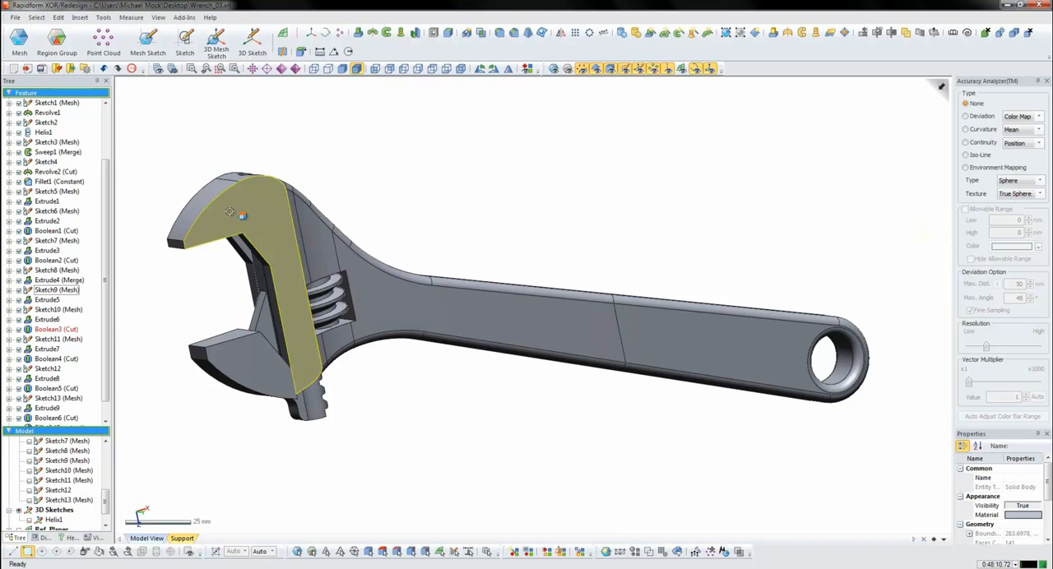
click(199, 200)
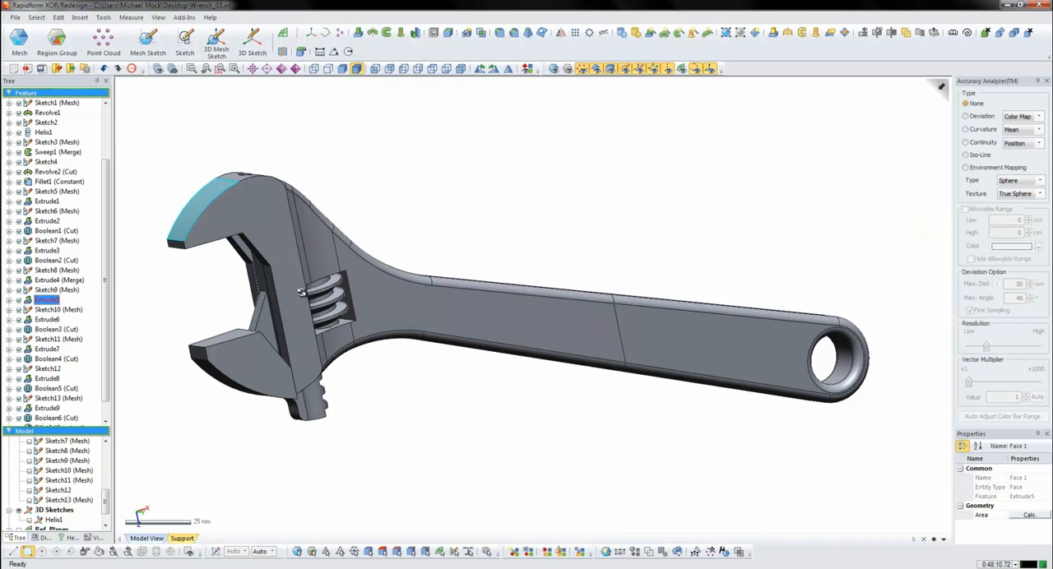
middle_drag(301, 291, 387, 259)
click(301, 332)
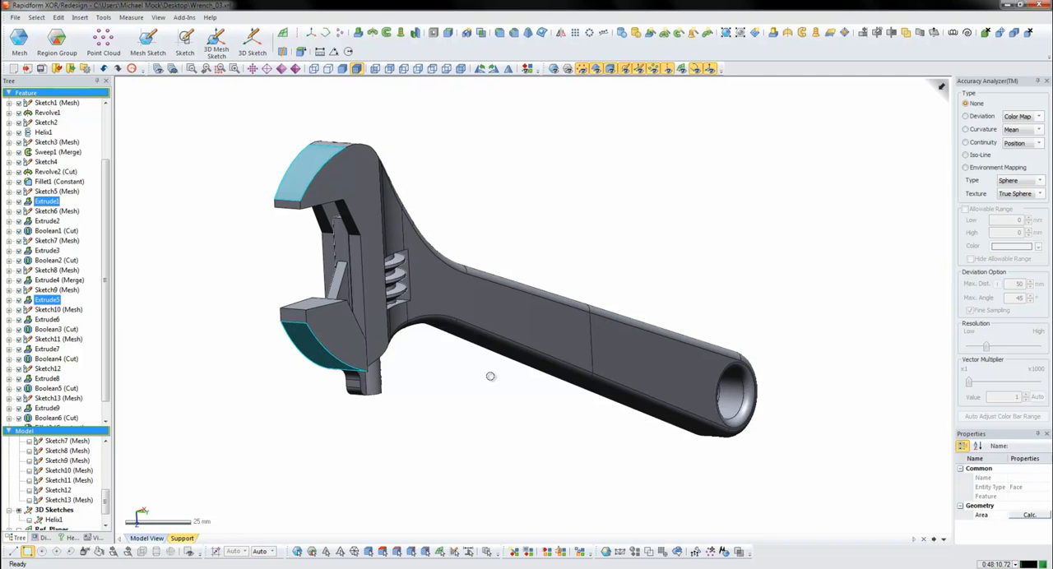
middle_drag(491, 376, 574, 379)
scroll(526, 313, up, 2)
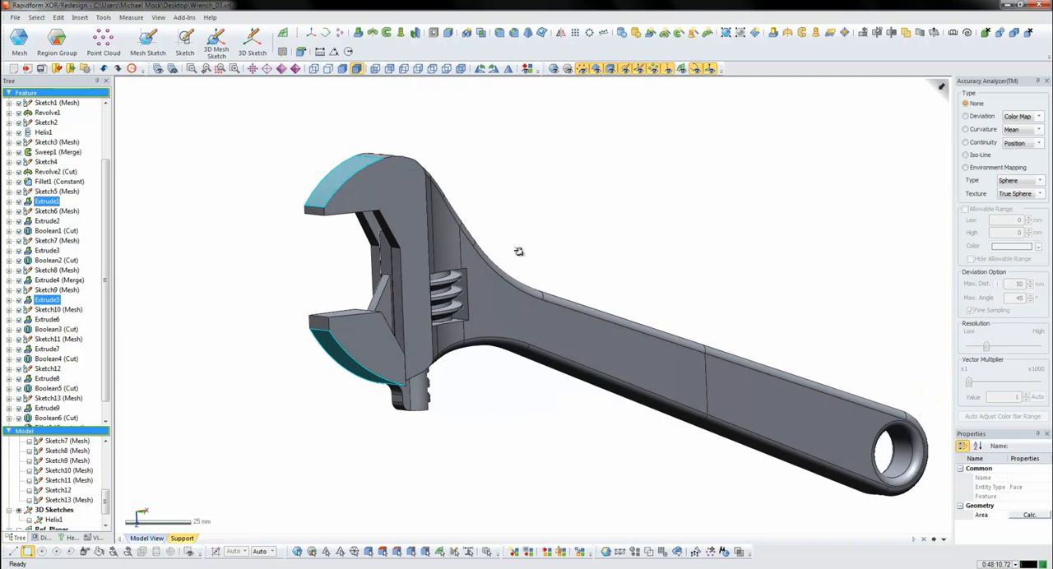
key(Escape)
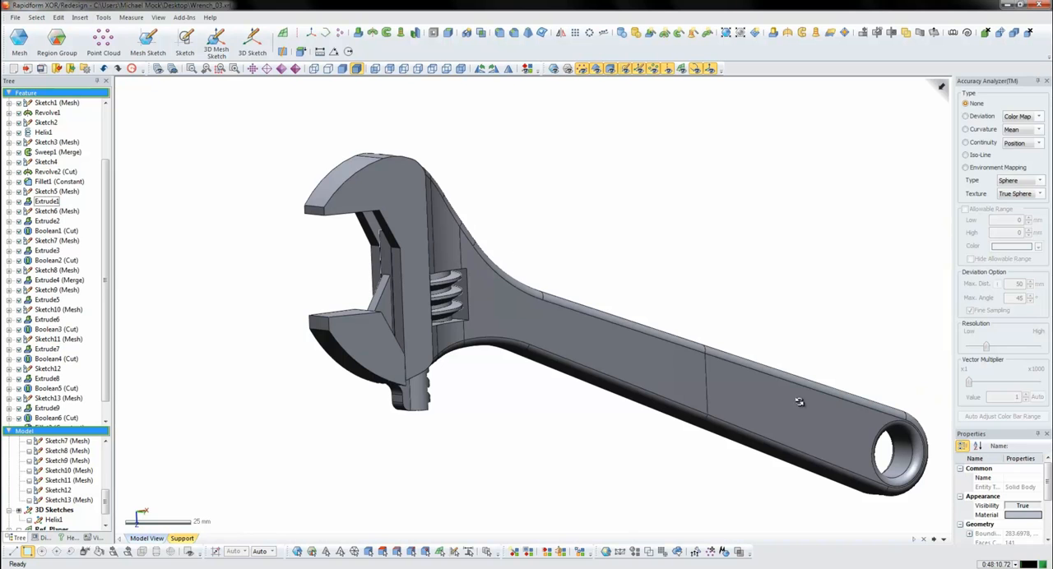
scroll(699, 336, down, 3)
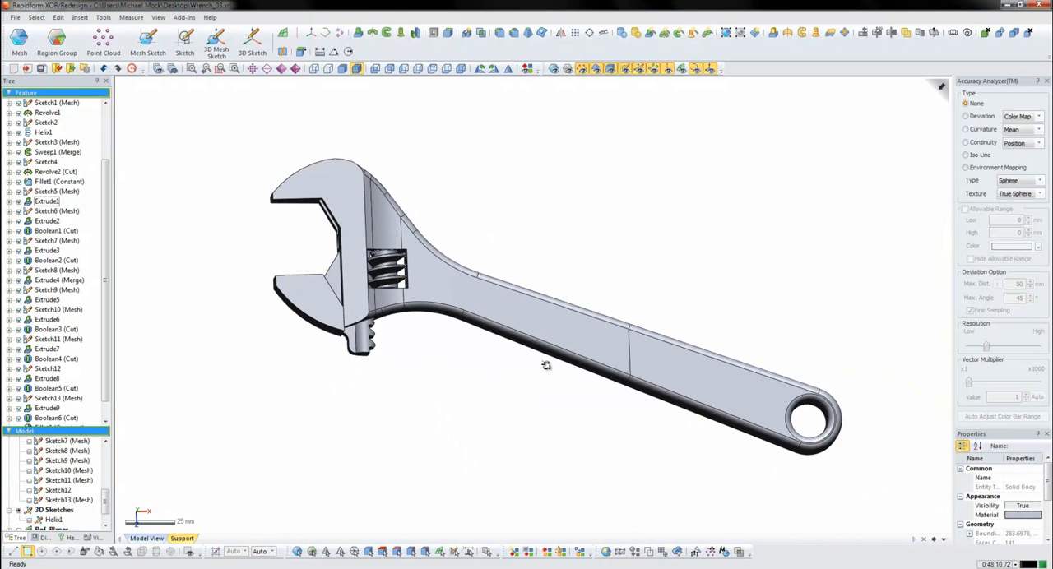